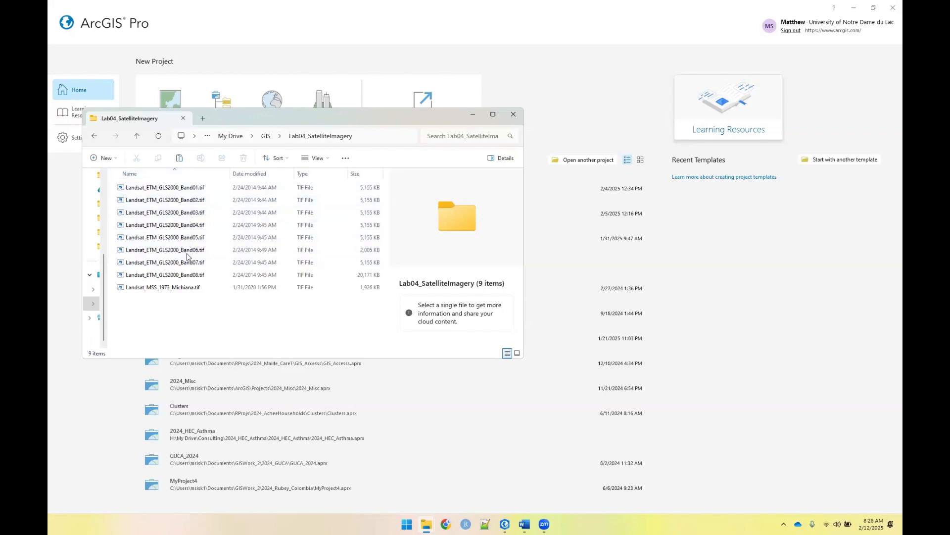
Leave the Lab04_SatelliteImagery folder window and start a new ArcGIS Pro project from the Map template
mouse_move(185, 277)
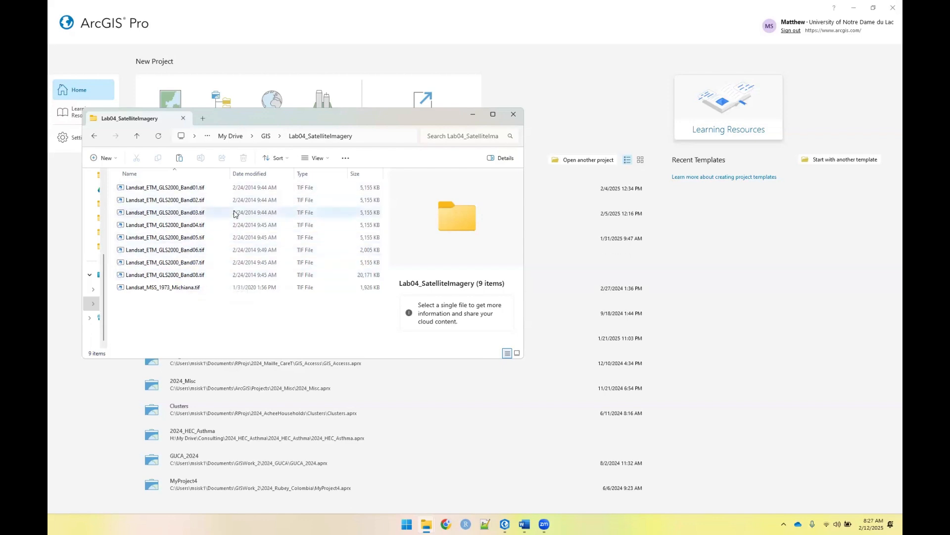
click(60, 242)
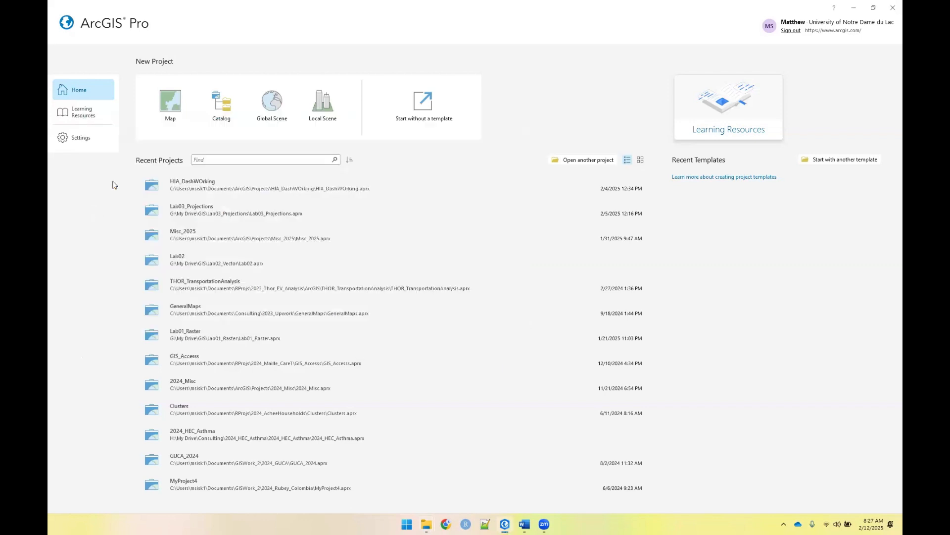
click(172, 110)
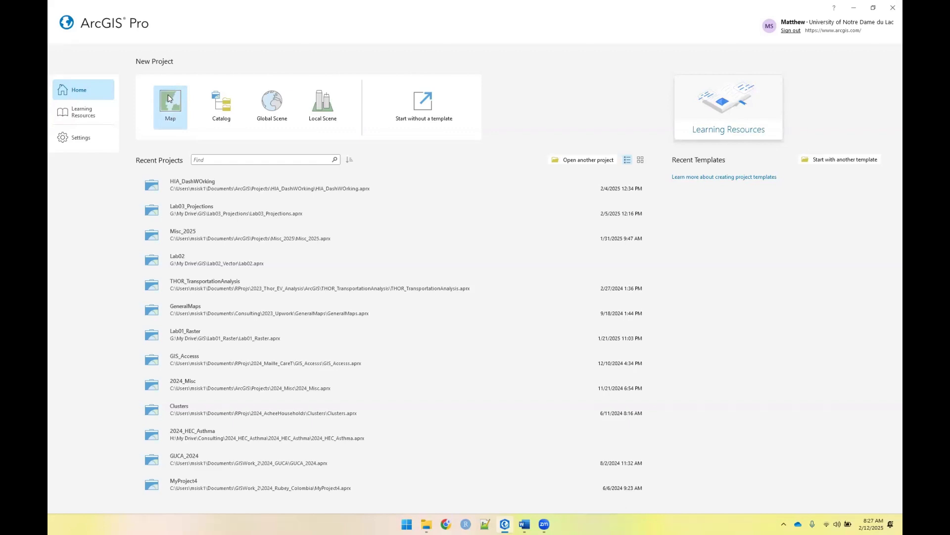
click(168, 98)
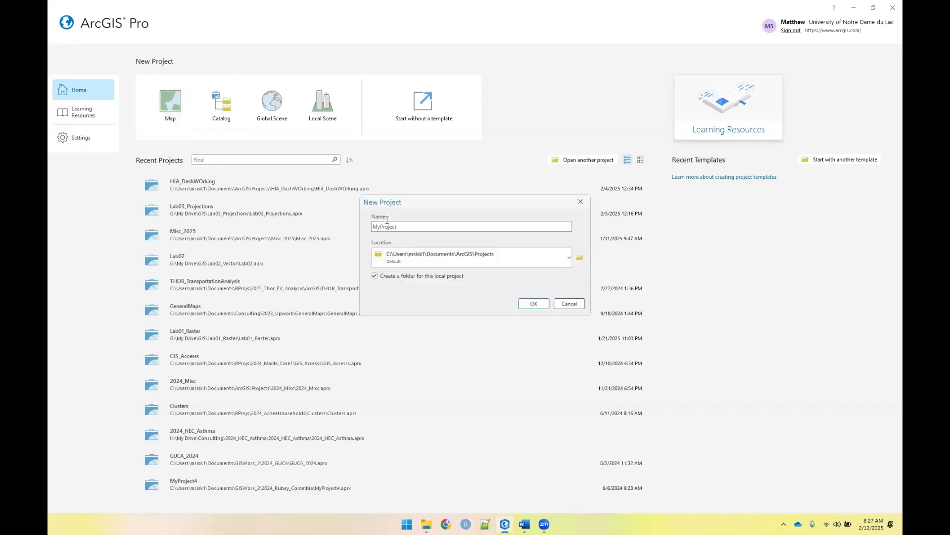
Set the new project's location to the folder G:\My Drive\GIS\Lab04_SatelliteImagery
click(581, 258)
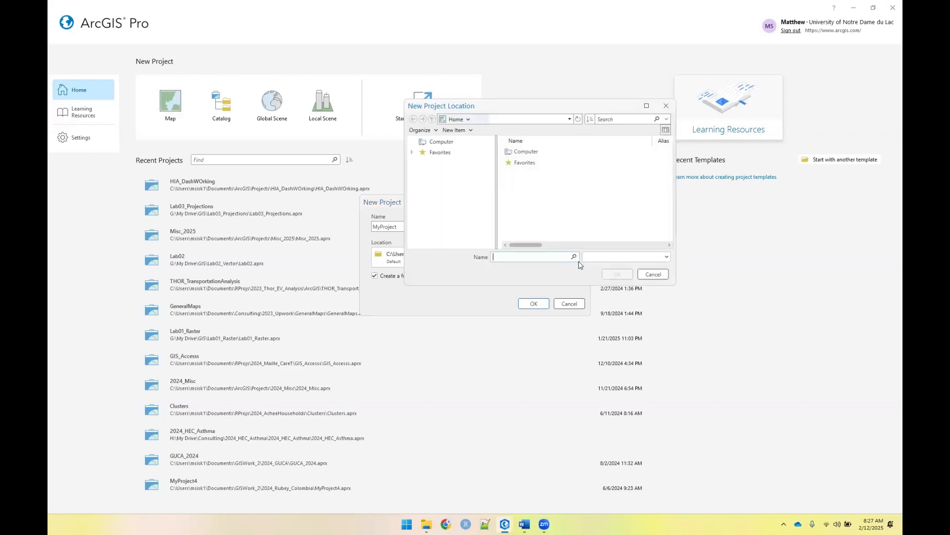
click(443, 142)
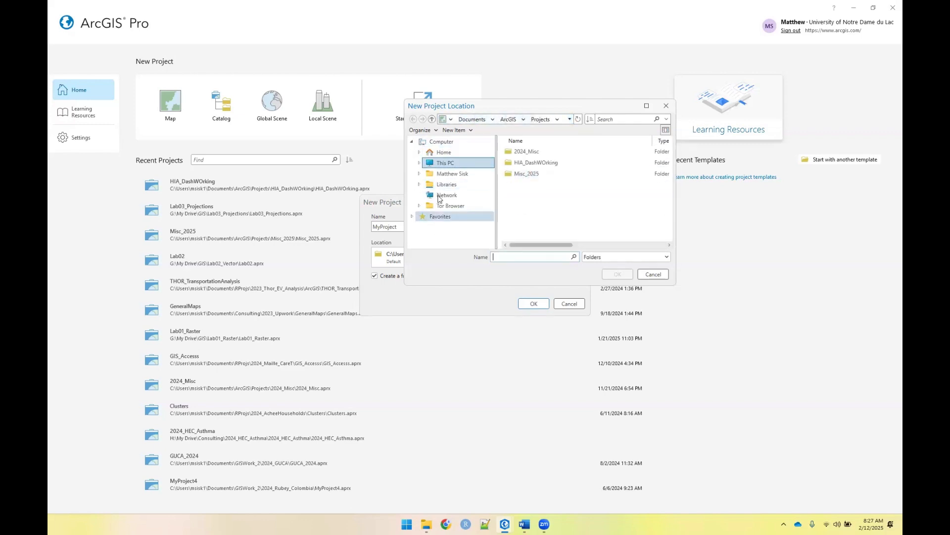
click(446, 163)
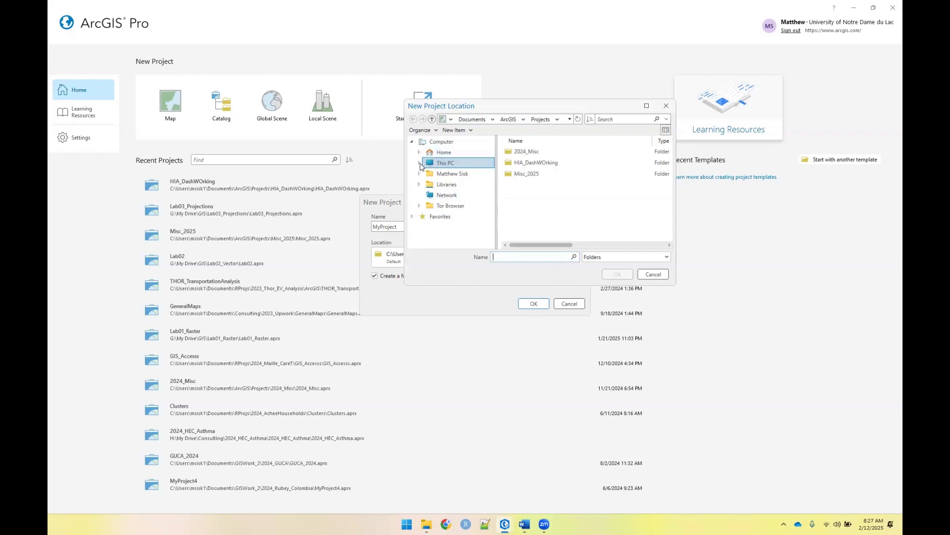
click(448, 185)
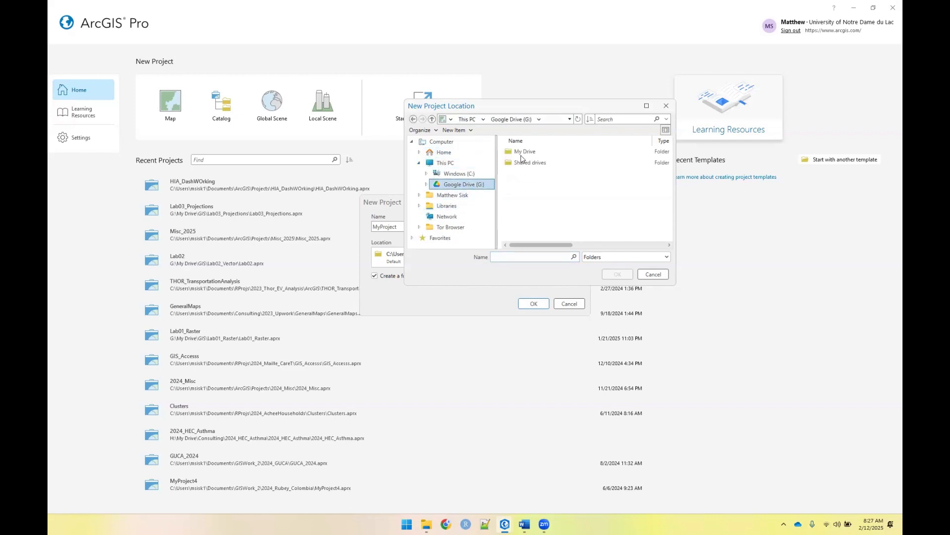
double_click(520, 152)
scroll(530, 197, down, 2)
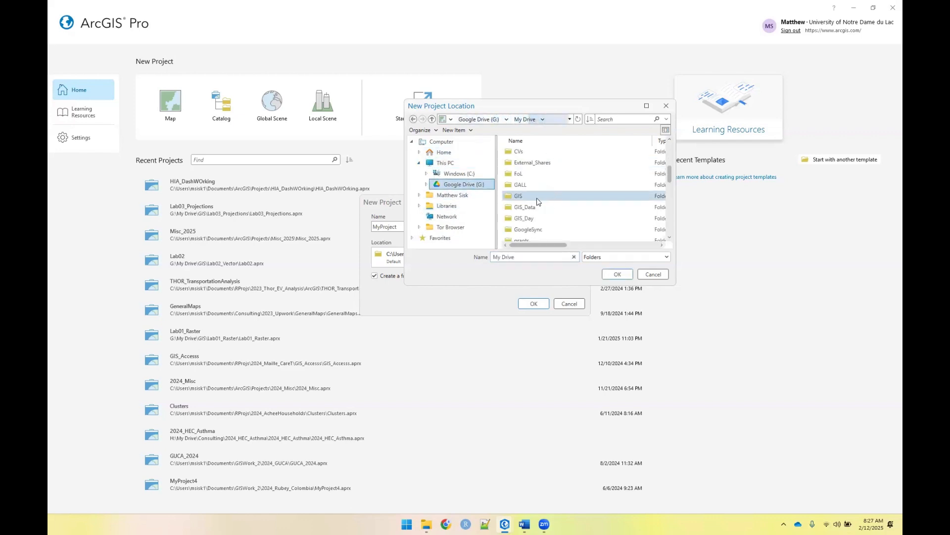
click(516, 198)
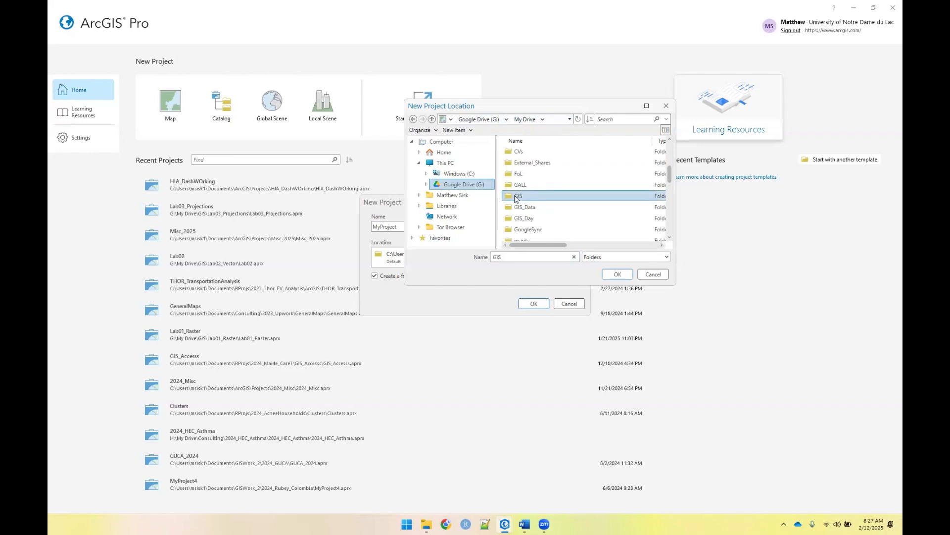
double_click(517, 198)
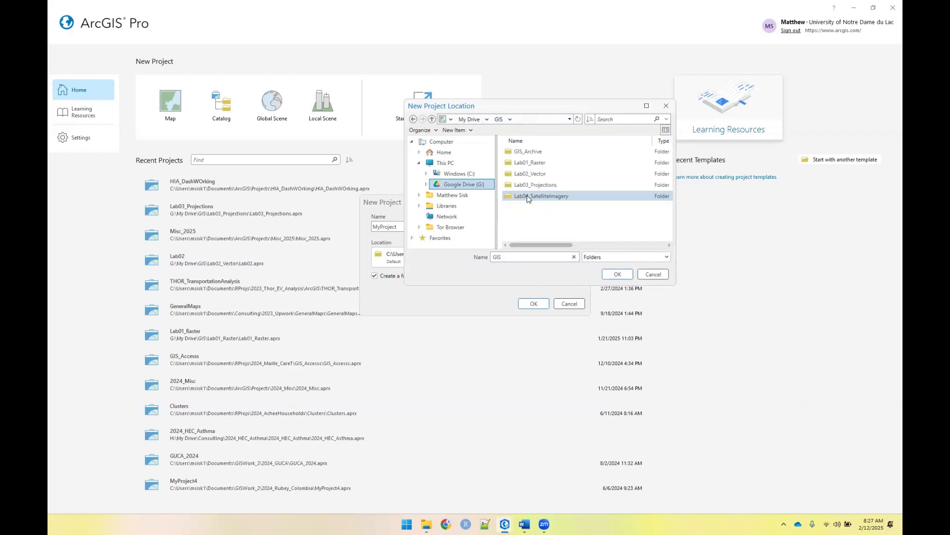
click(525, 197)
click(615, 276)
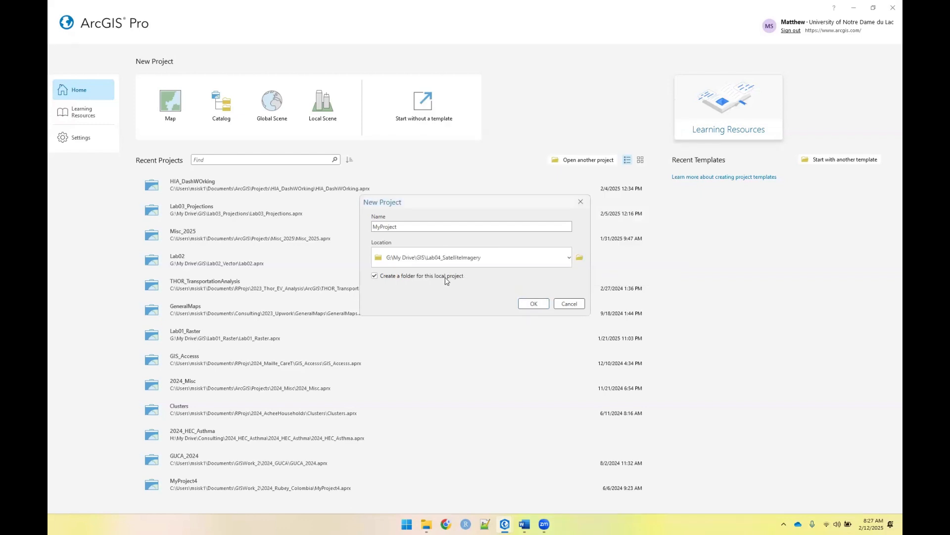
Name the project Lab04_Imagery, turn off creating a separate folder for it, and create the project
click(400, 276)
double_click(406, 226)
text(Lab04_Imager)
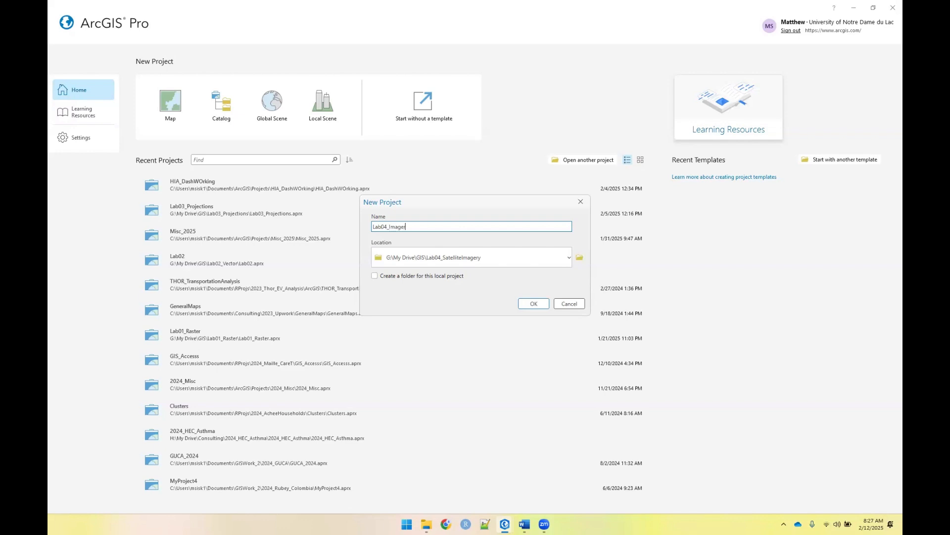
key(Return)
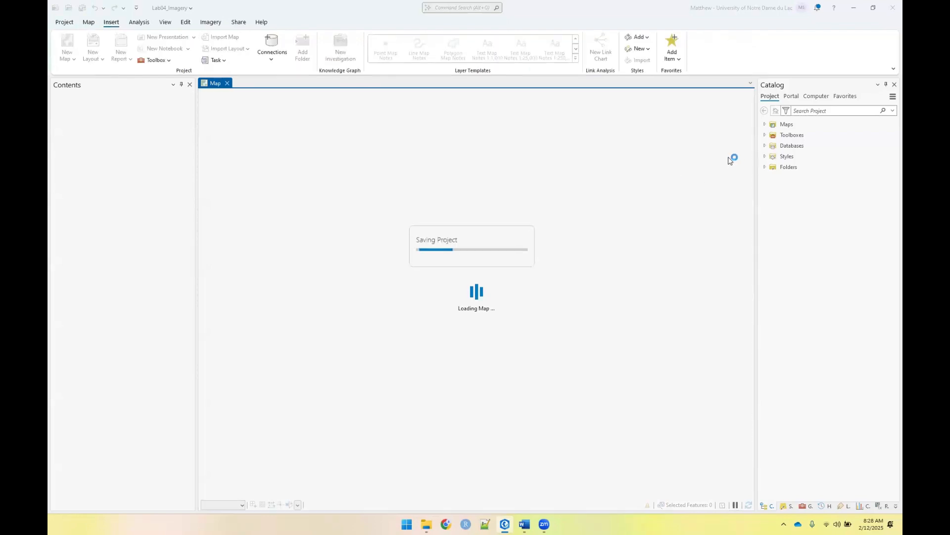
click(788, 166)
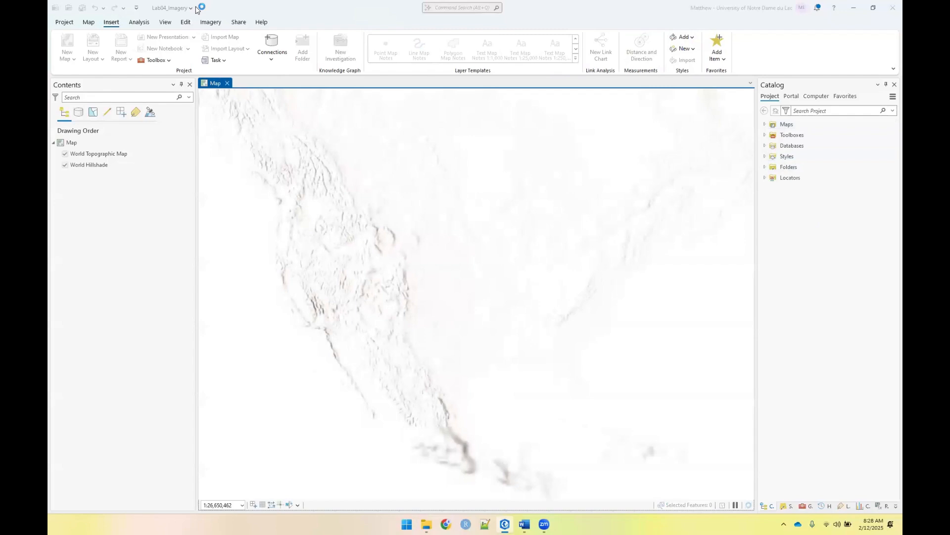
click(85, 21)
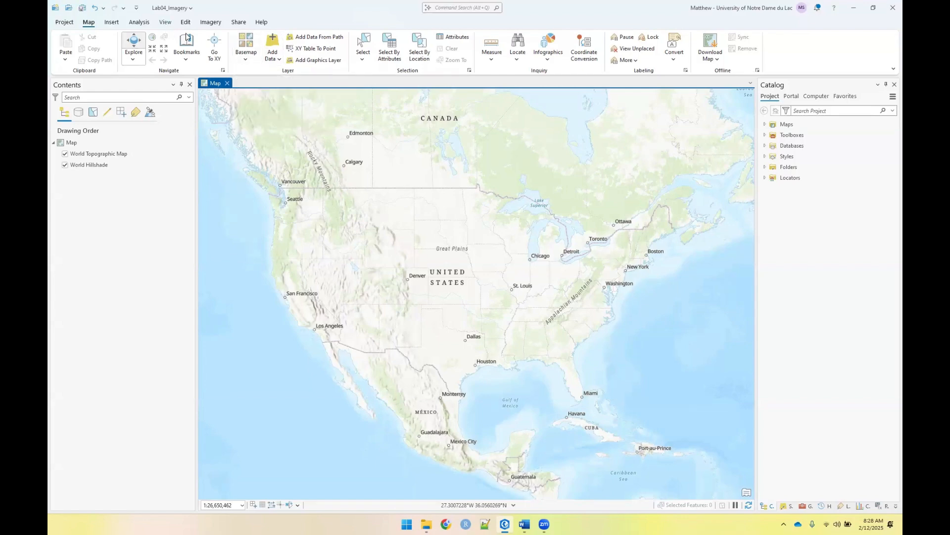
click(165, 21)
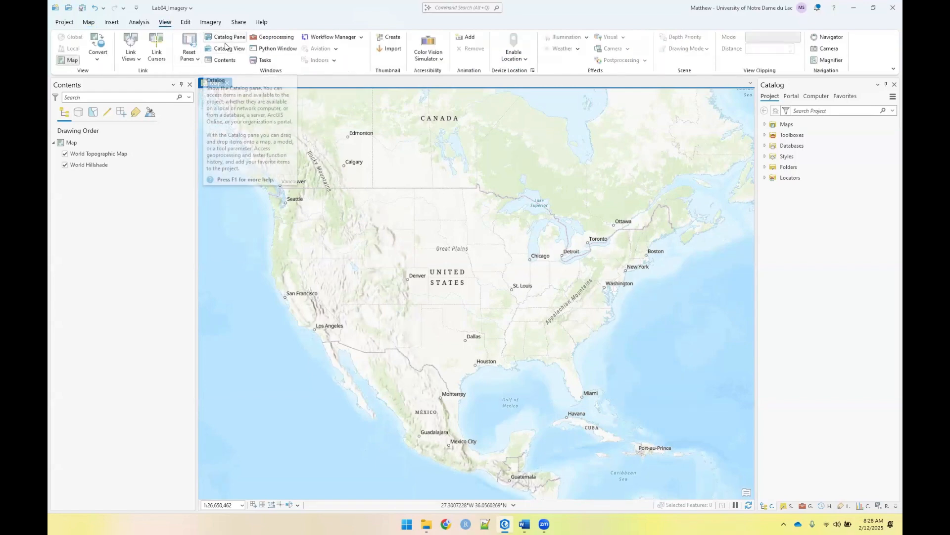
click(89, 22)
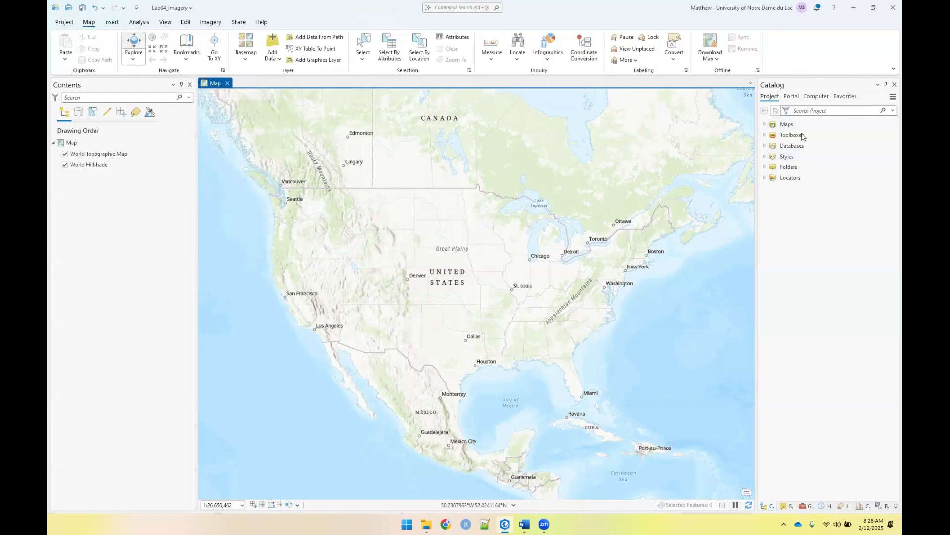
Add the eight rasters Landsat_ETM_GLS2000_Band01.tif through Band08.tif from the project's Lab04_SatelliteImagery folder to the map
click(764, 167)
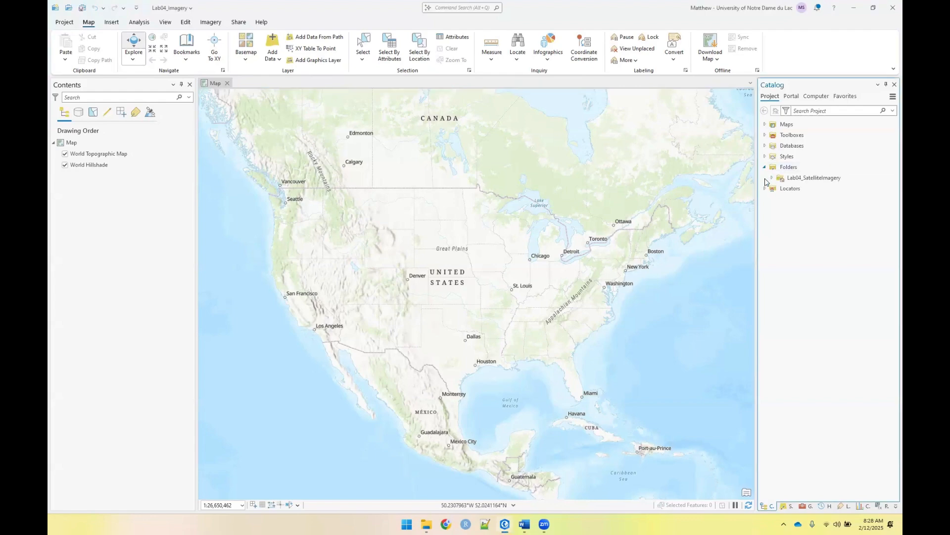
click(771, 179)
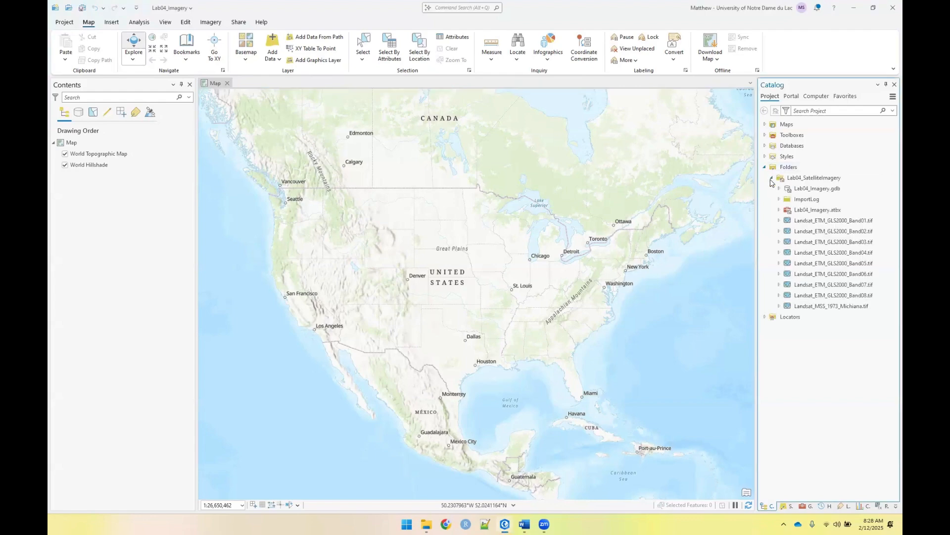
click(832, 223)
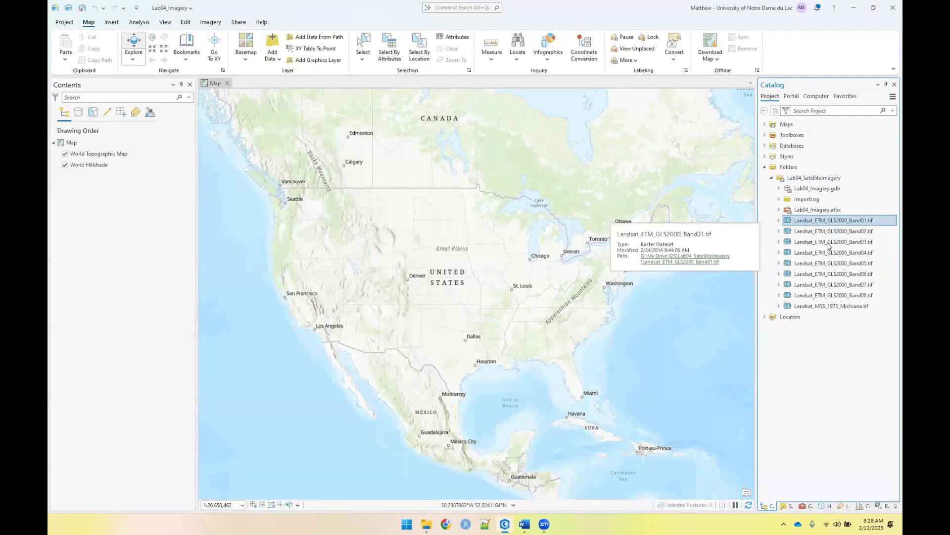
shift+click(851, 297)
drag(850, 298, 600, 214)
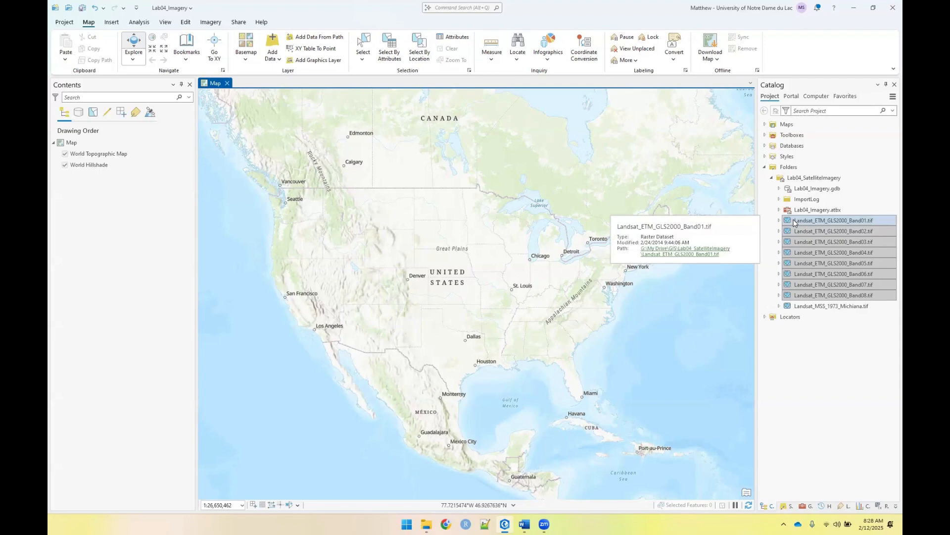
drag(794, 219, 134, 153)
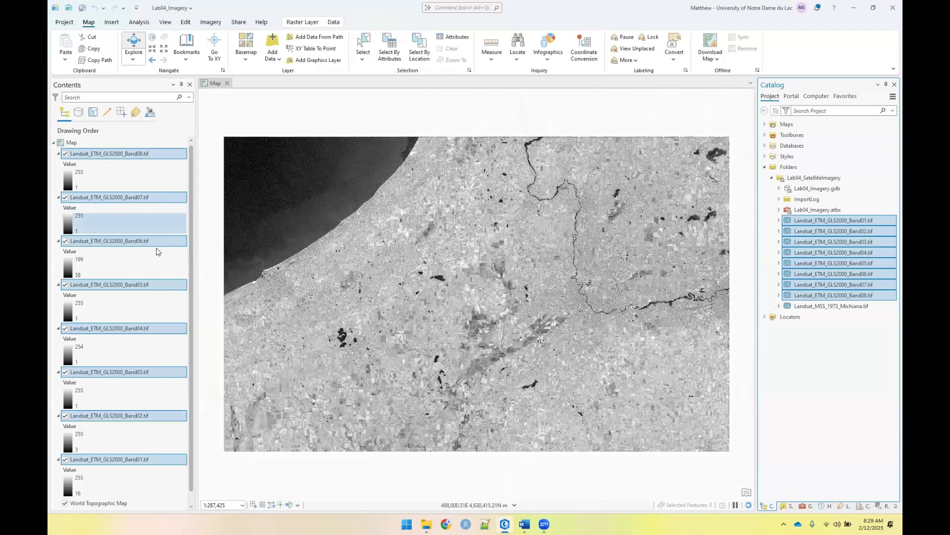
Move the Landsat_ETM_GLS2000_Band01.tif layer to the top of the drawing order
scroll(157, 251, down, 1)
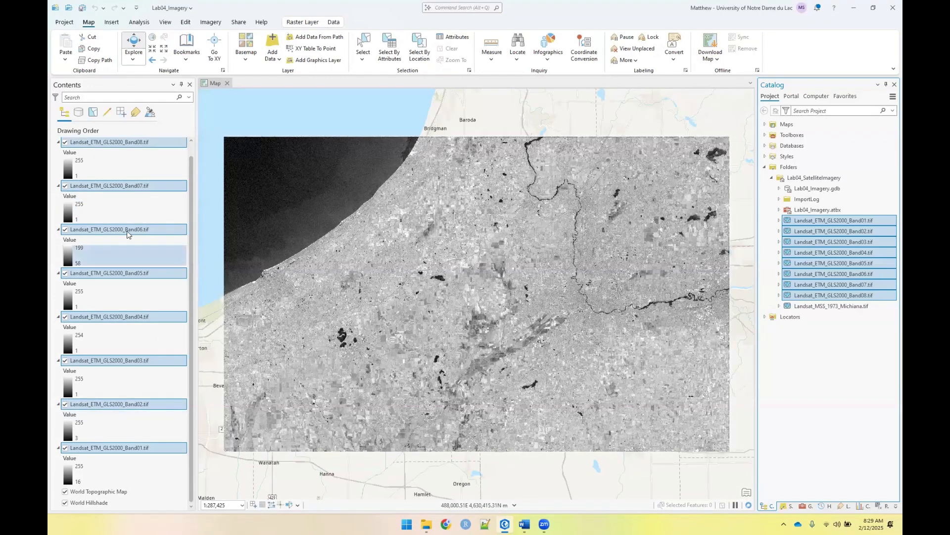
scroll(118, 178, up, 1)
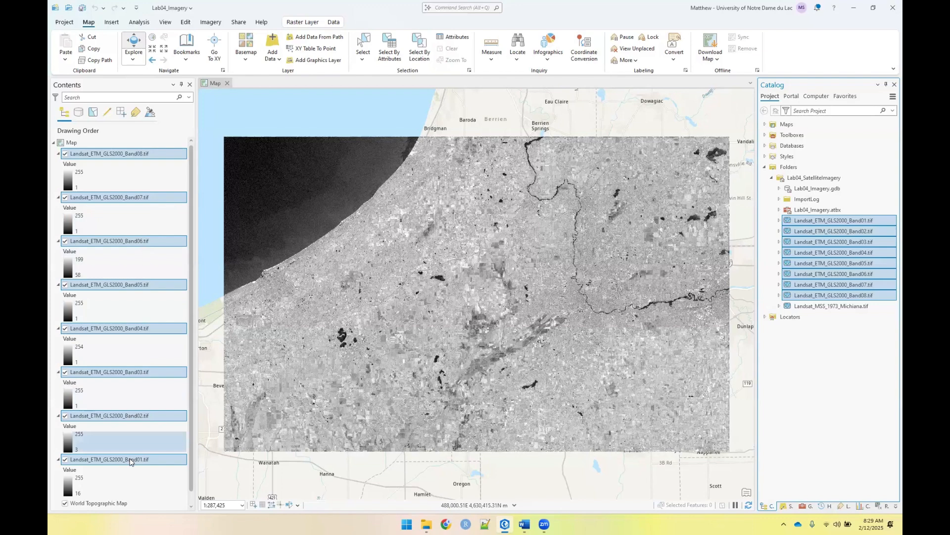
click(135, 416)
drag(128, 460, 125, 155)
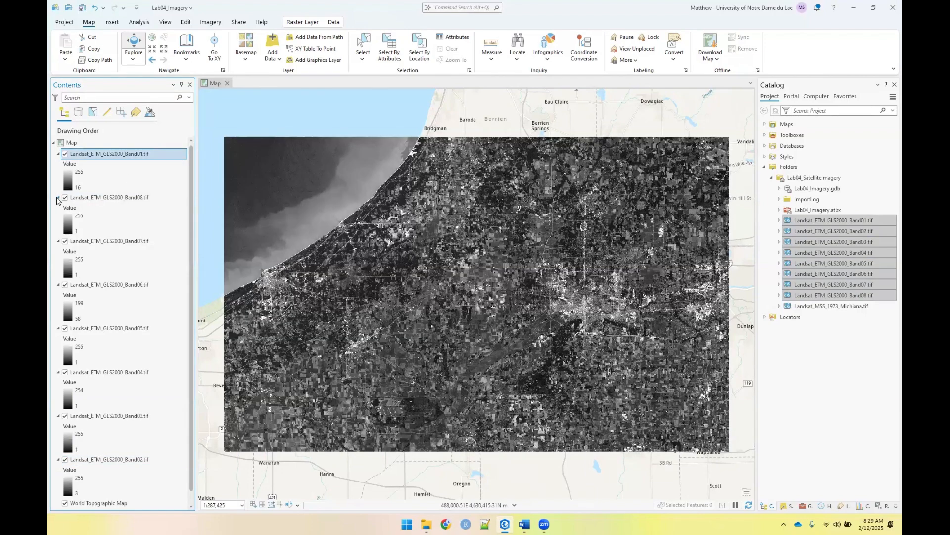
Collapse the legends of all eight Landsat band layers so only their names are listed
click(58, 153)
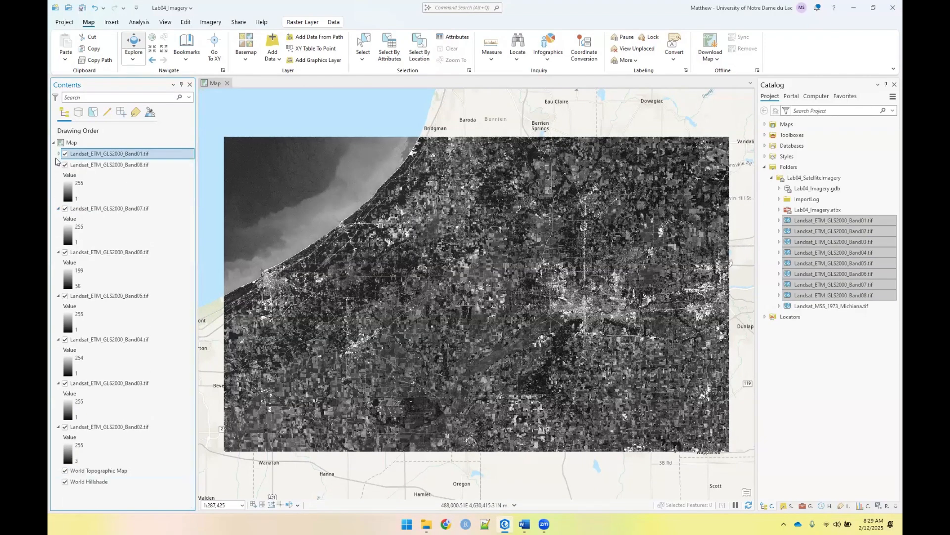
click(58, 165)
click(58, 177)
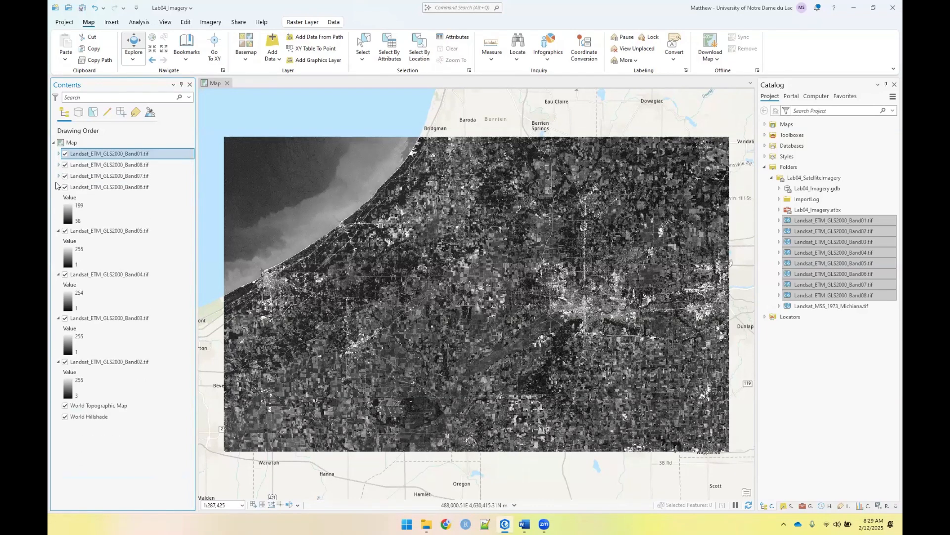
click(58, 187)
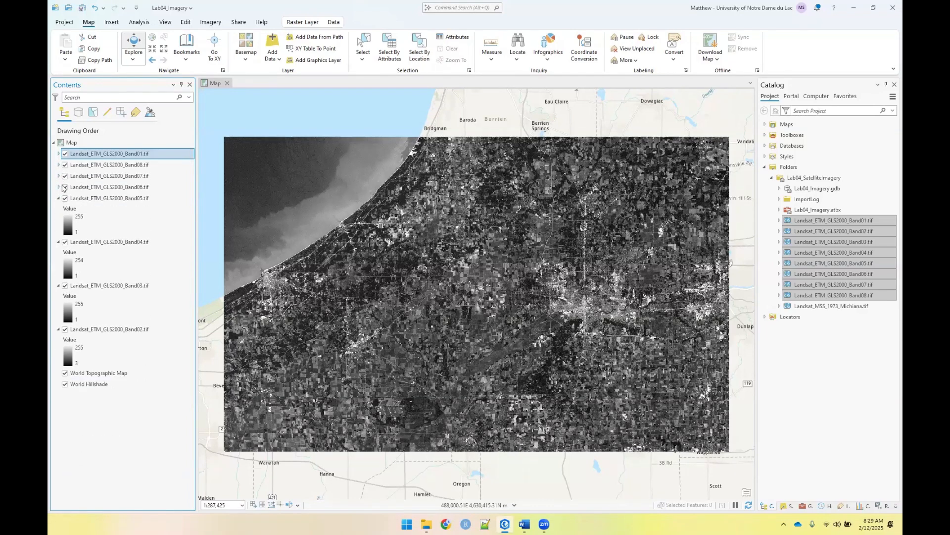
right_click(71, 144)
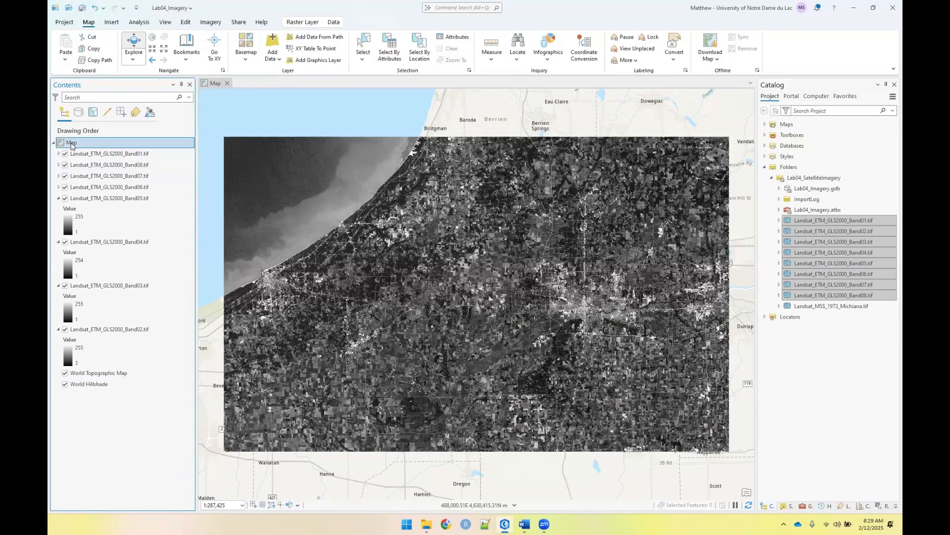
click(62, 212)
click(58, 198)
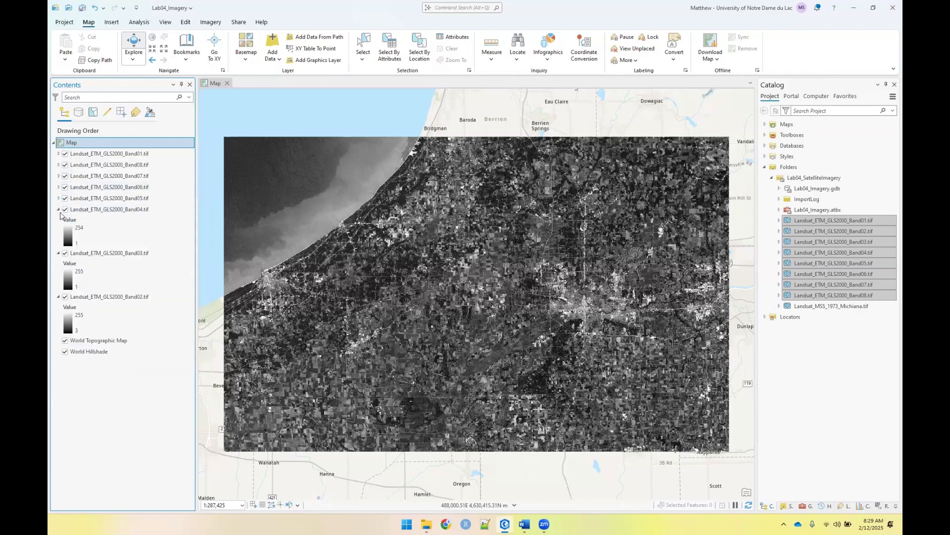
click(58, 209)
click(58, 221)
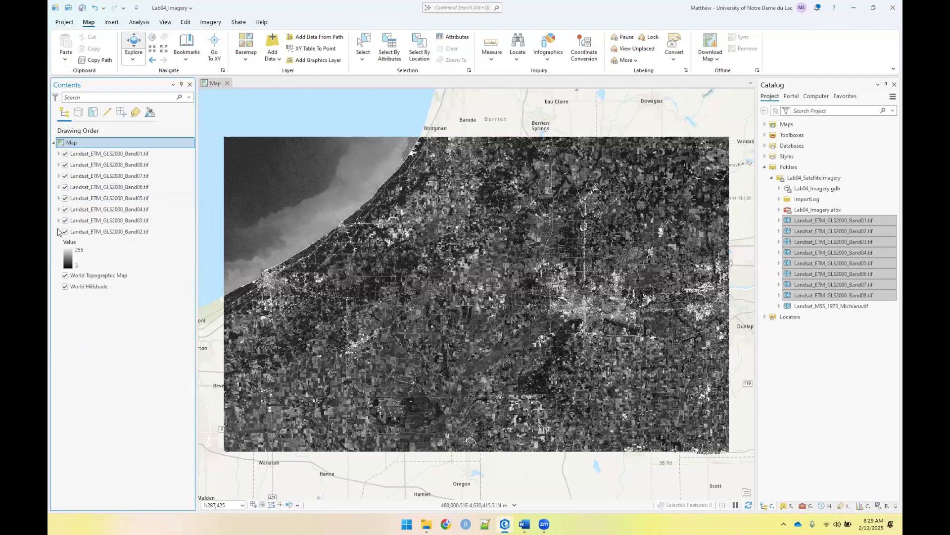
click(59, 232)
Reorder the remaining Landsat layers below Band01 so they run in ascending order from Band02 to Band08
drag(95, 231, 110, 164)
drag(125, 233, 125, 173)
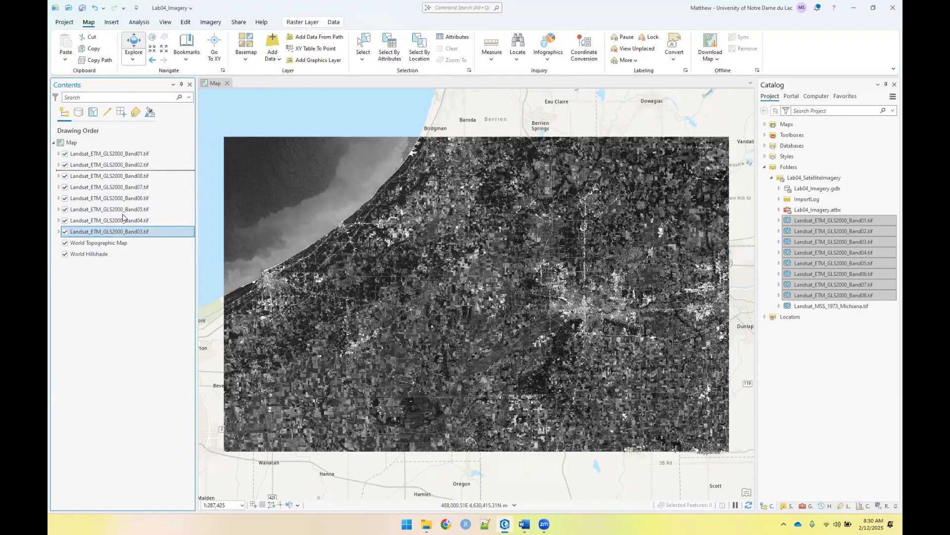
drag(122, 234, 128, 196)
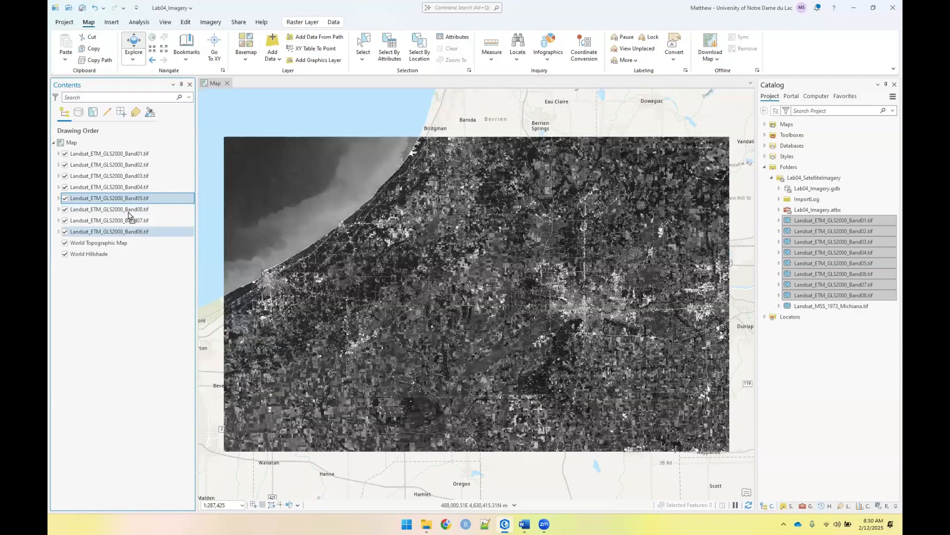
mouse_move(126, 232)
mouse_down()
mouse_move(128, 208)
mouse_move(127, 230)
mouse_move(126, 220)
mouse_up()
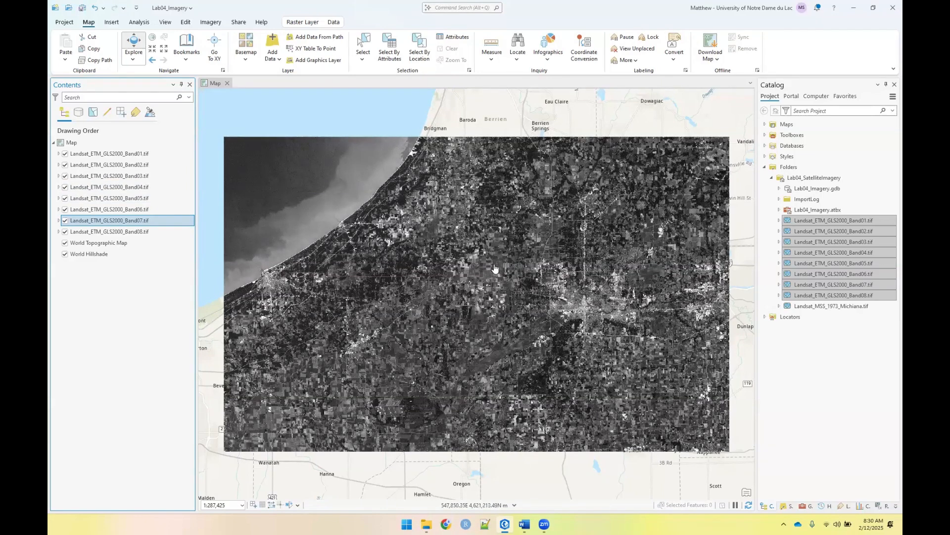
Turn off the Landsat_ETM_GLS2000 Band01 through Band05 layers one by one to inspect each band beneath at field level
scroll(494, 269, up, 1)
scroll(495, 269, up, 5)
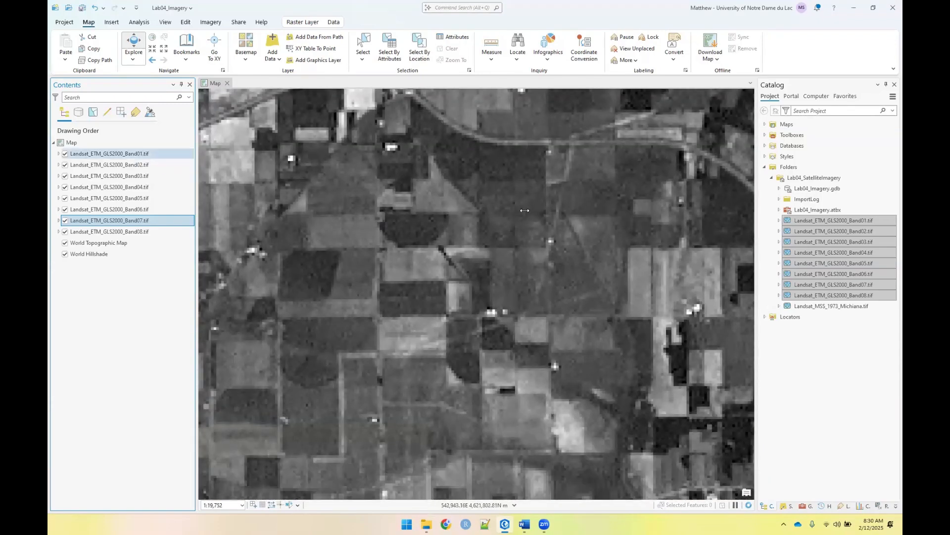
click(65, 154)
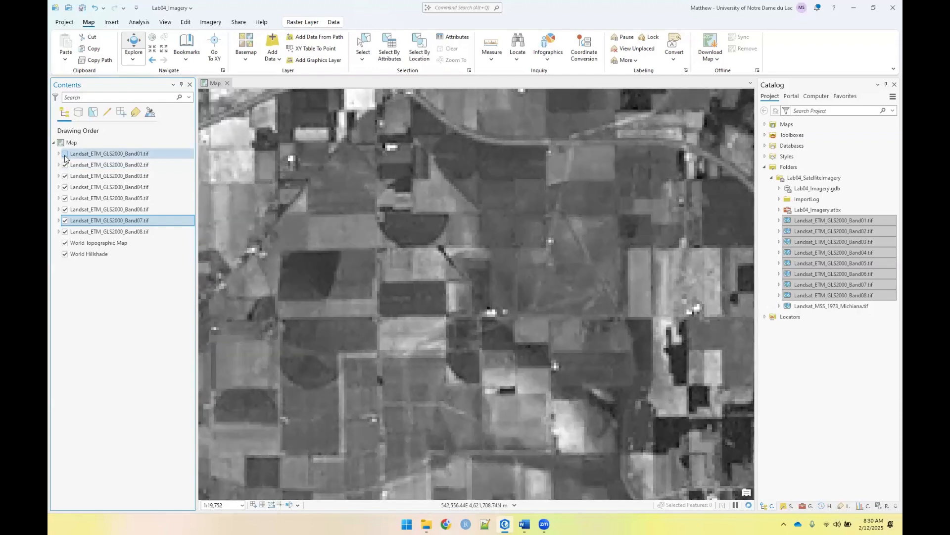
click(65, 166)
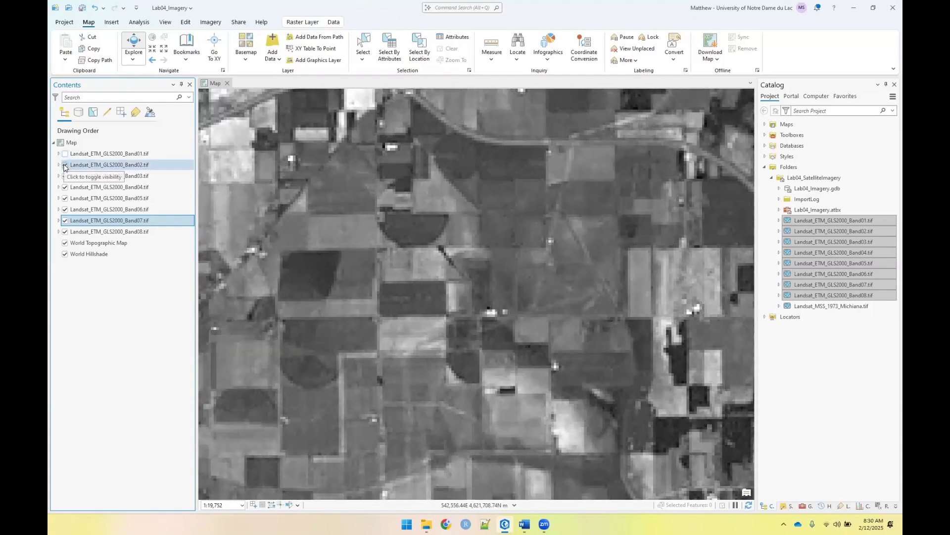
click(65, 177)
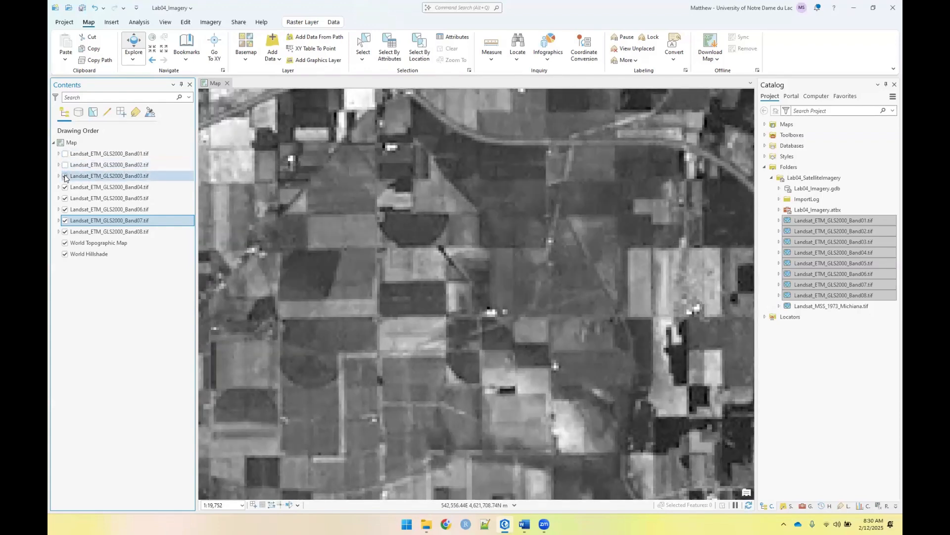
click(65, 177)
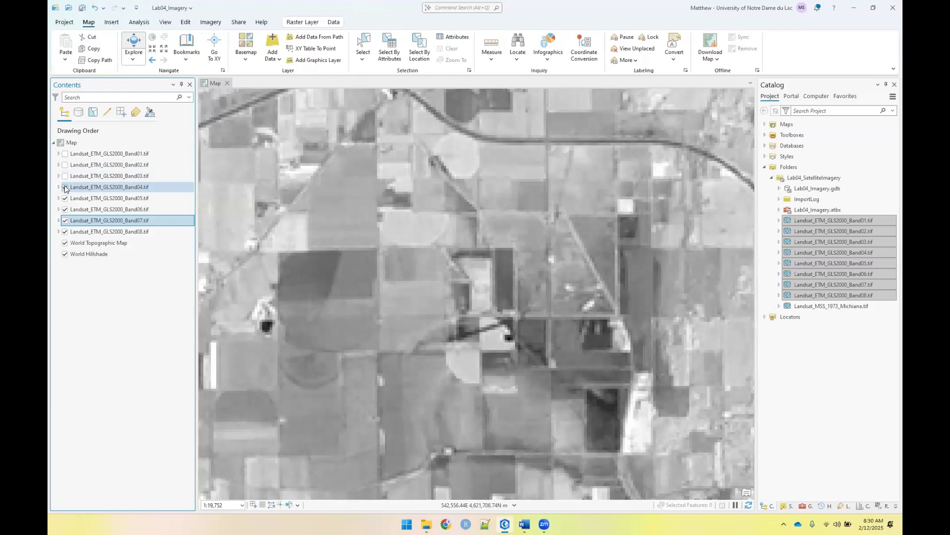
click(65, 187)
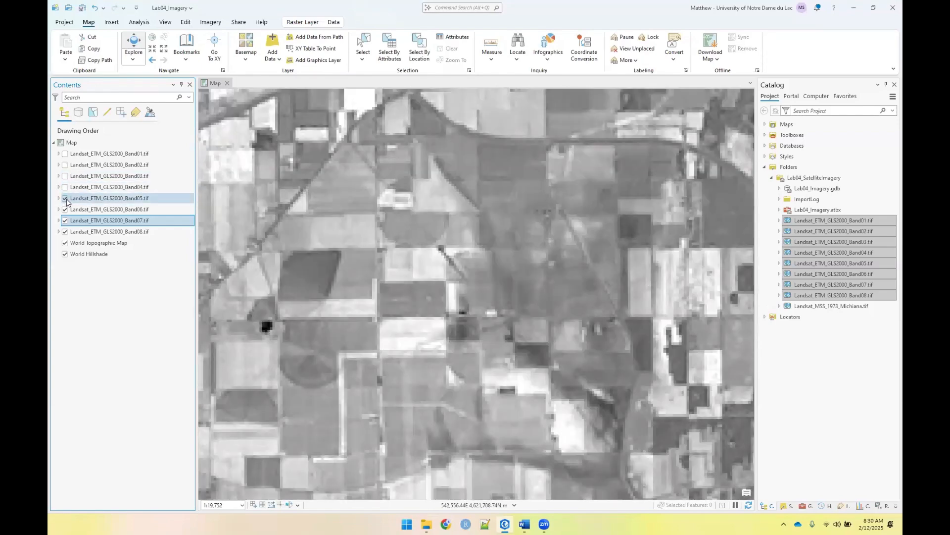
click(65, 198)
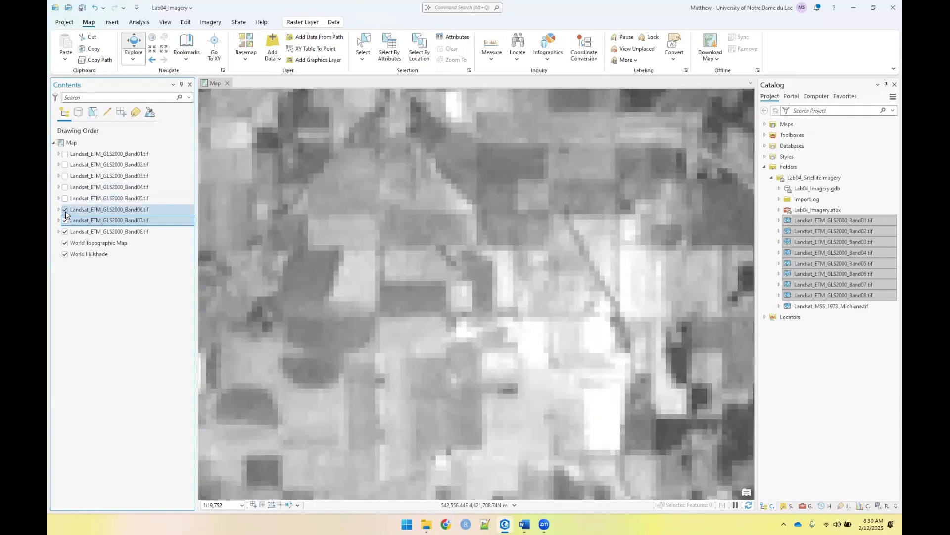
Inspect the pixel size of the Landsat_ETM_GLS2000_Band06.tif layer up close, and turn that layer off
scroll(407, 238, up, 3)
scroll(407, 237, down, 6)
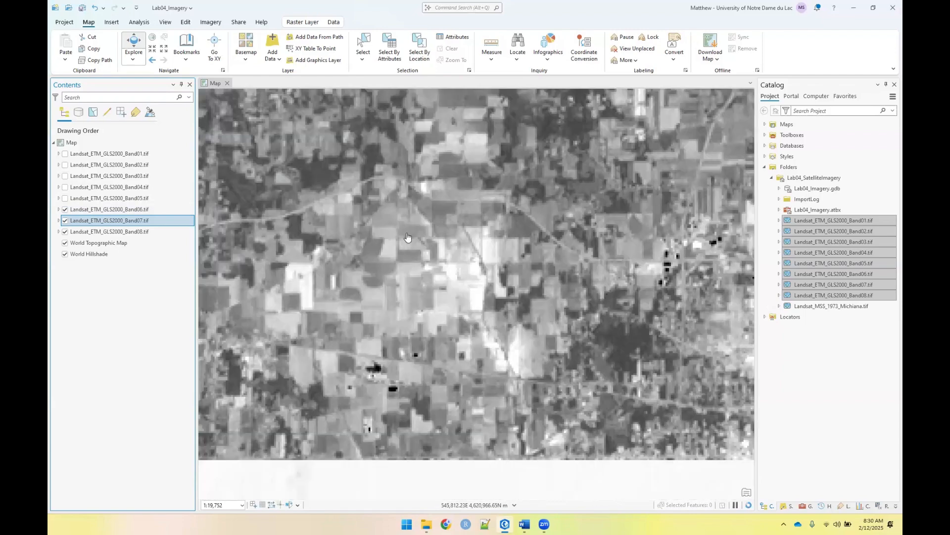
scroll(407, 238, down, 3)
scroll(408, 238, up, 6)
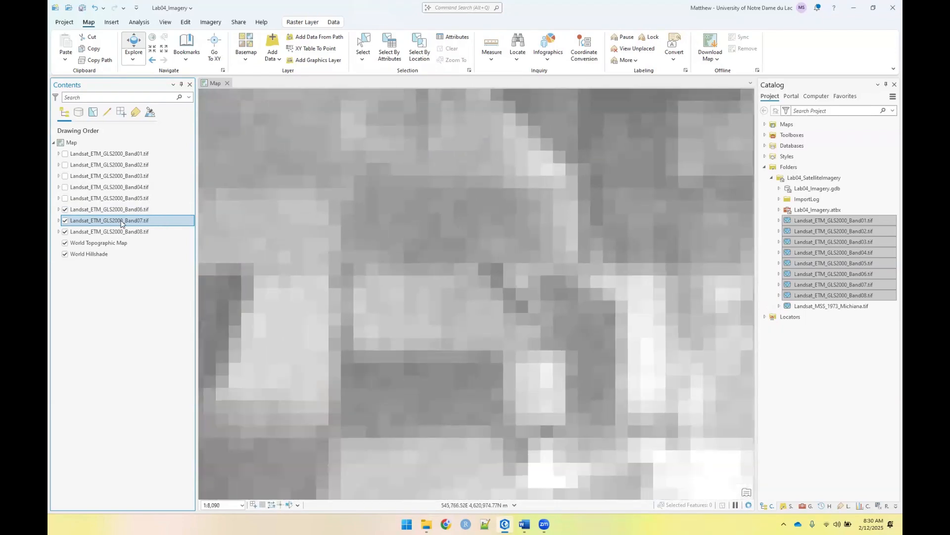
click(65, 210)
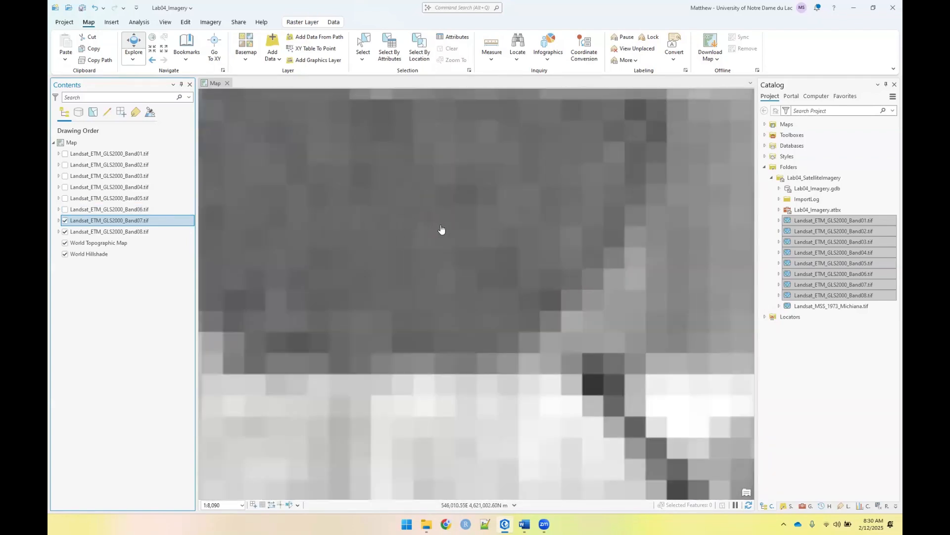
Compare the Band07 and Band08 imagery close up by toggling the visibility of Band07, leaving Band07 on
scroll(441, 229, down, 5)
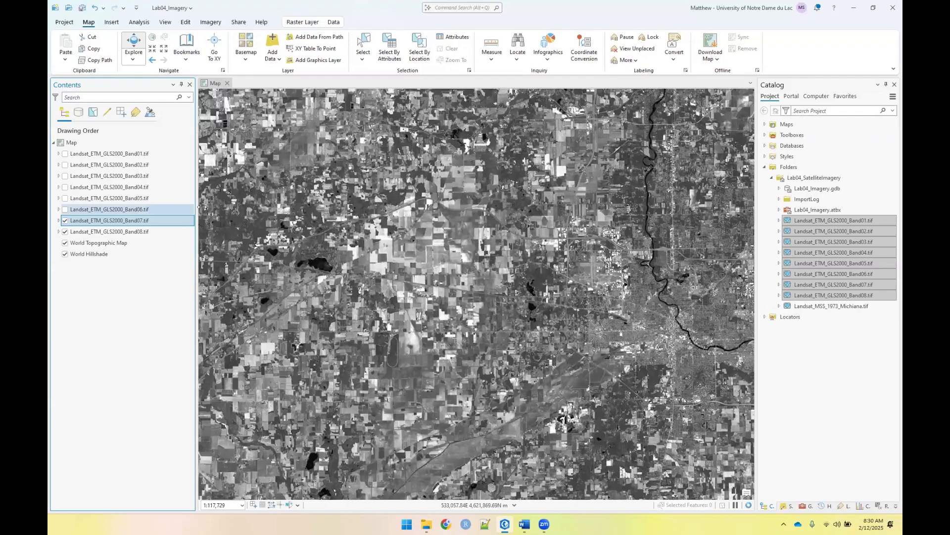
click(65, 221)
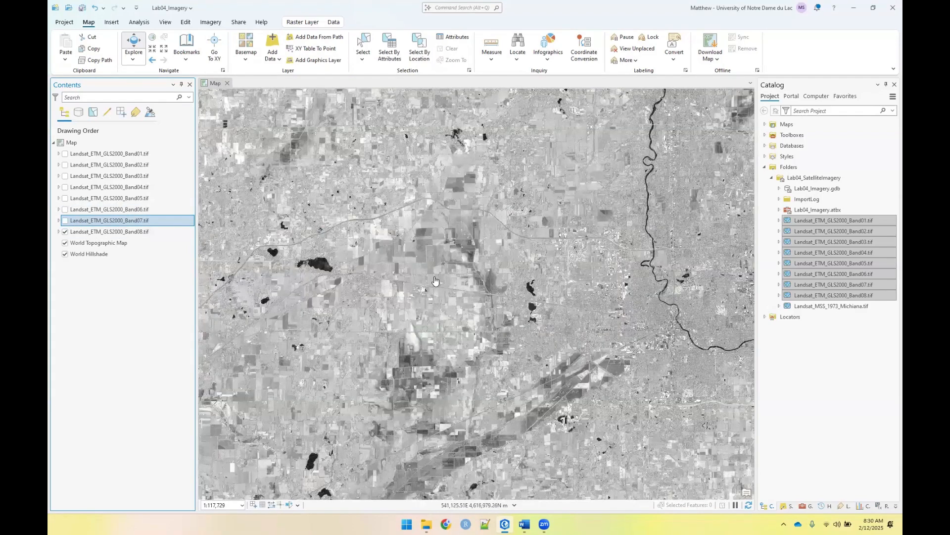
scroll(435, 279, up, 4)
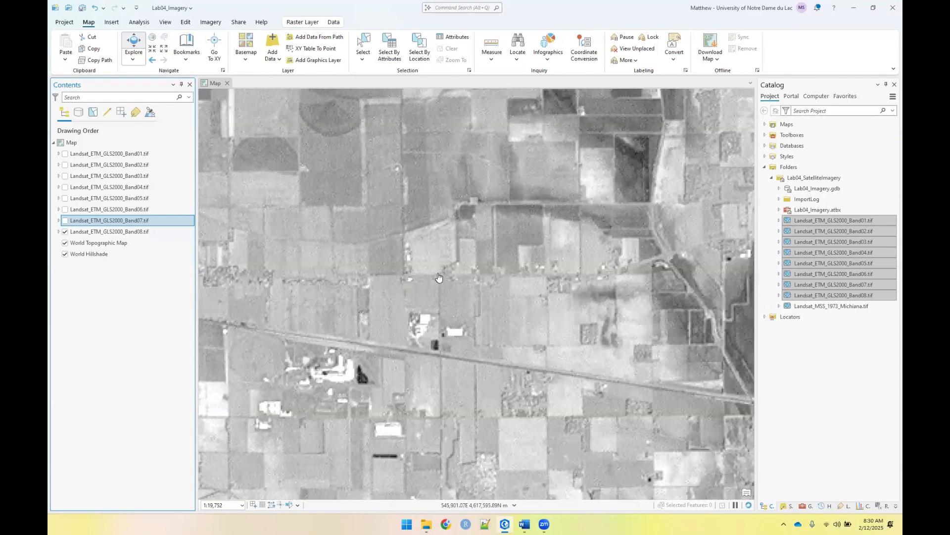
scroll(438, 277, up, 2)
click(65, 221)
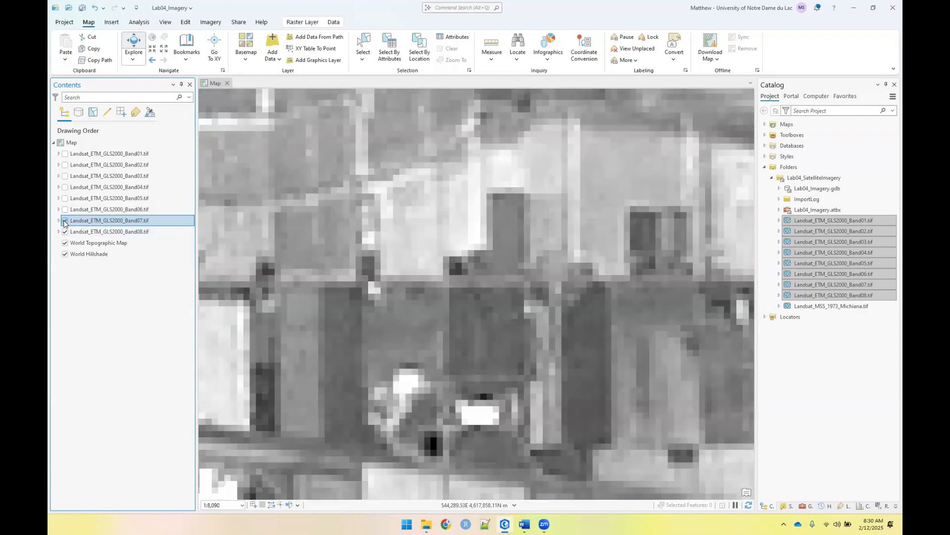
click(65, 221)
click(65, 220)
click(65, 221)
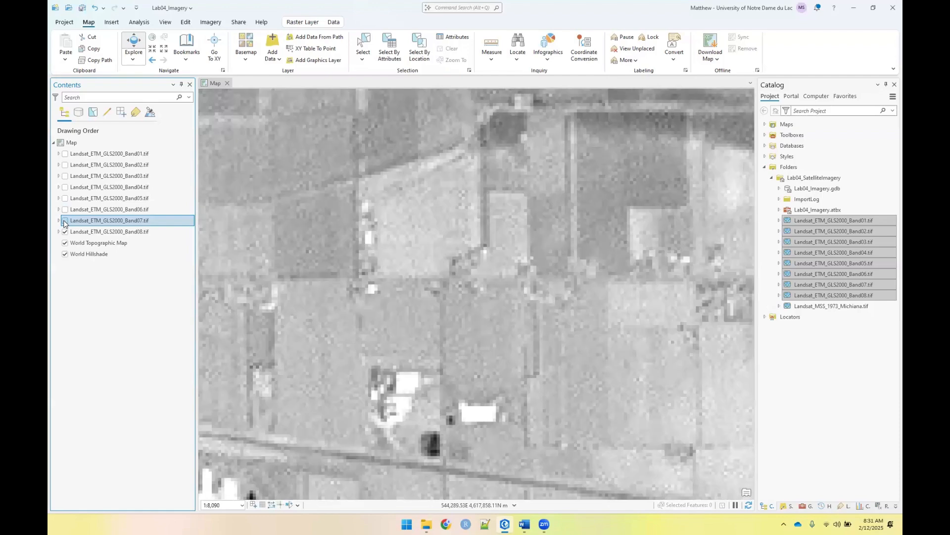
click(64, 221)
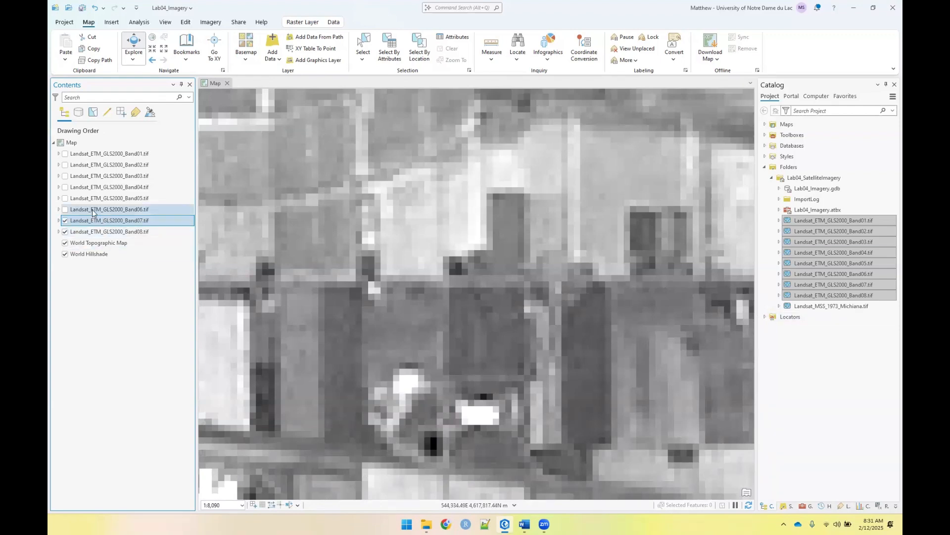
Examine the raster information in the source properties of the Landsat_ETM_GLS2000_Band01.tif layer
double_click(100, 154)
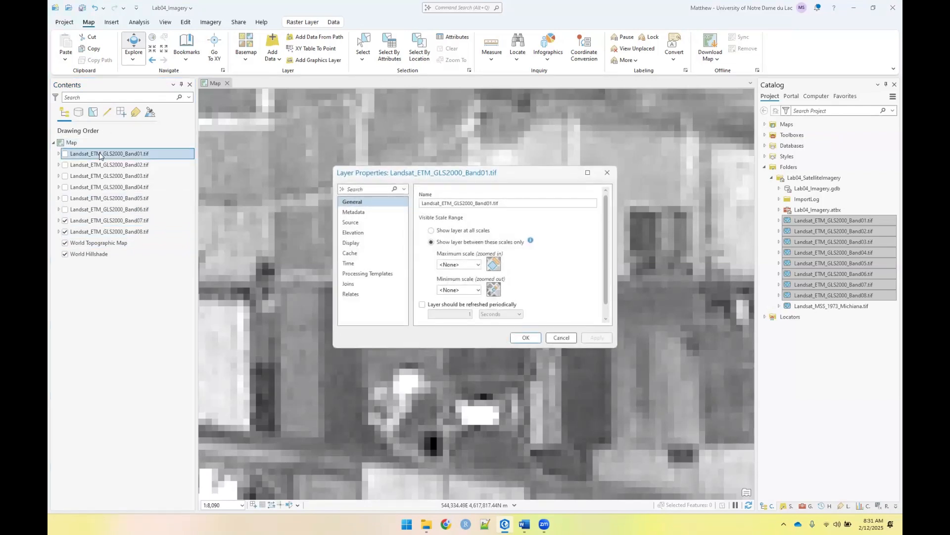
click(355, 212)
click(356, 221)
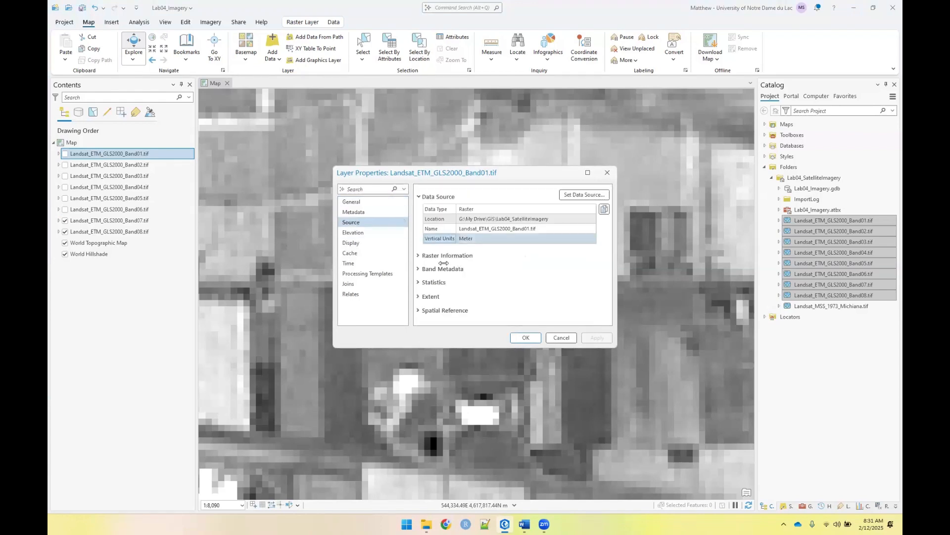
click(417, 255)
scroll(475, 248, down, 3)
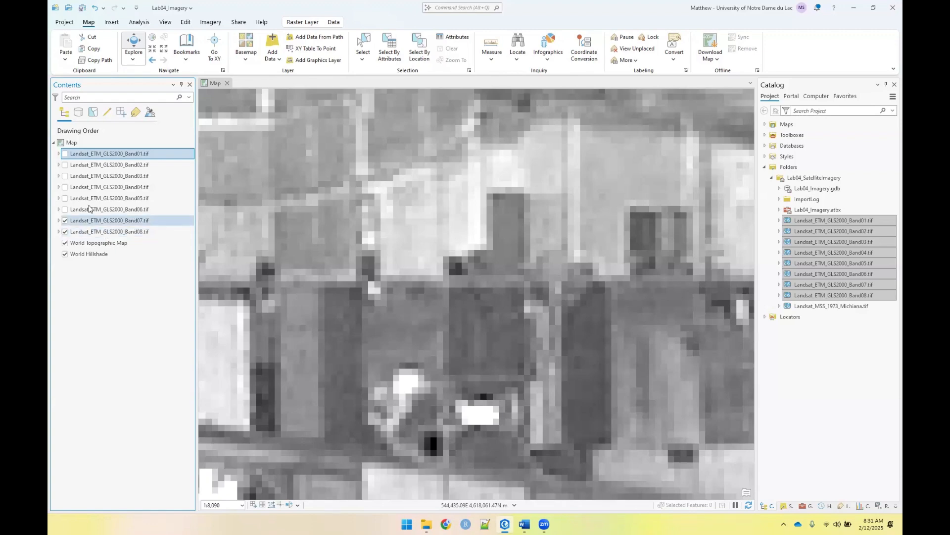
Open the Composite Bands raster function from the Data Management functions with the whole Landsat extent in view
scroll(436, 238, down, 5)
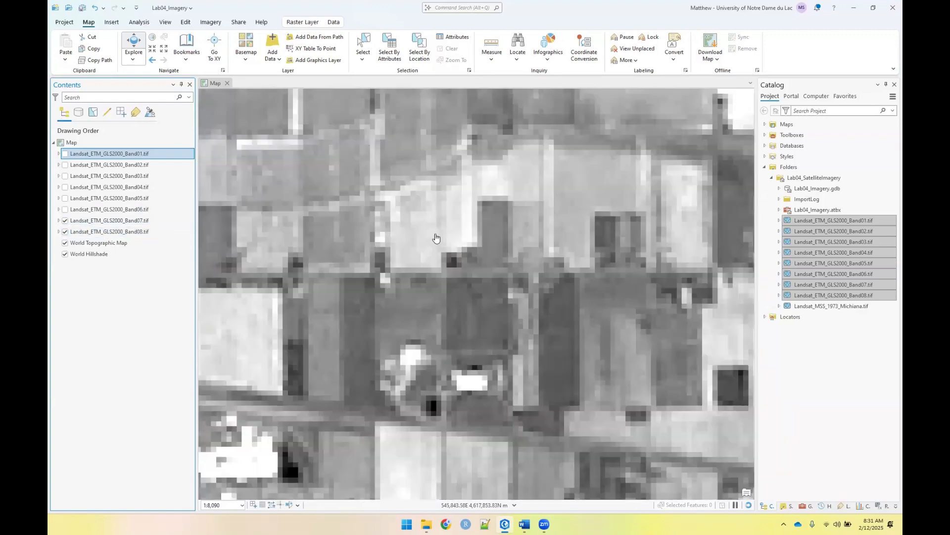
scroll(436, 239, down, 2)
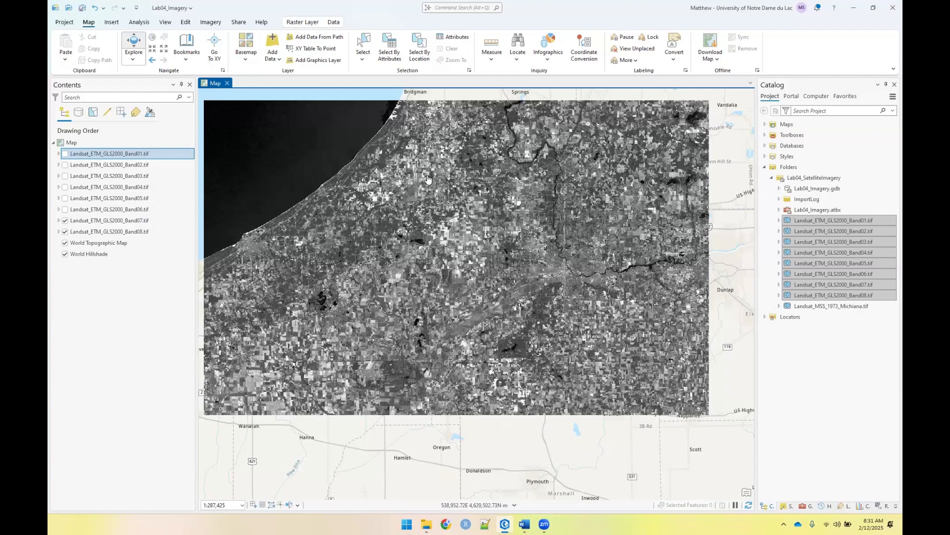
click(212, 22)
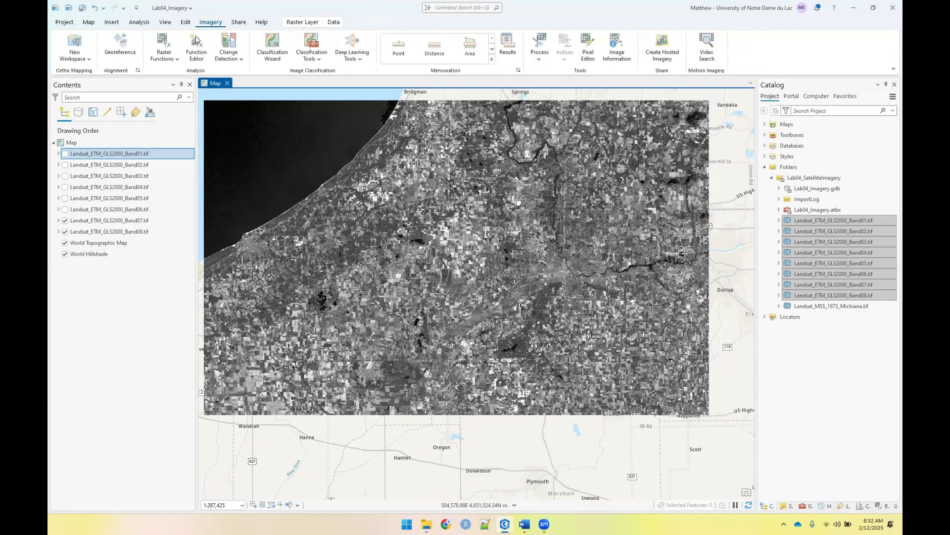
click(164, 52)
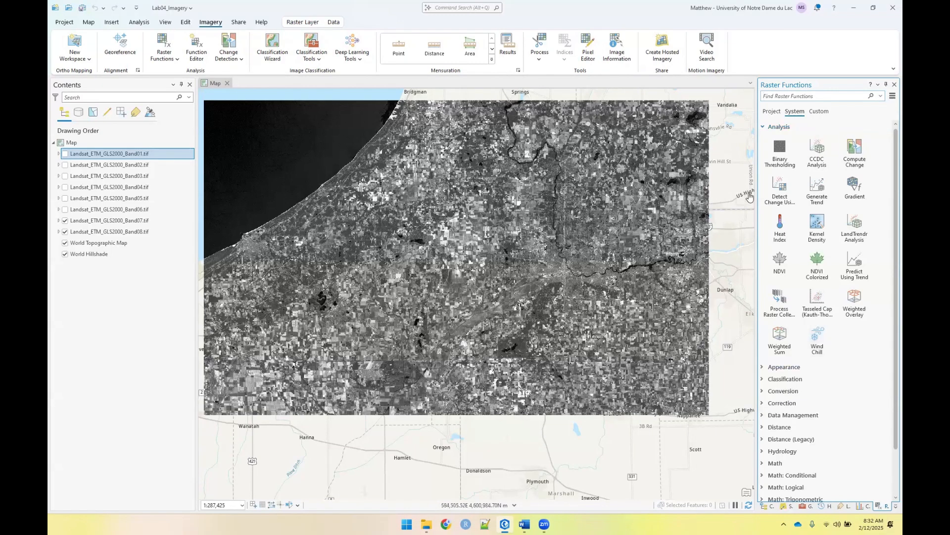
click(764, 128)
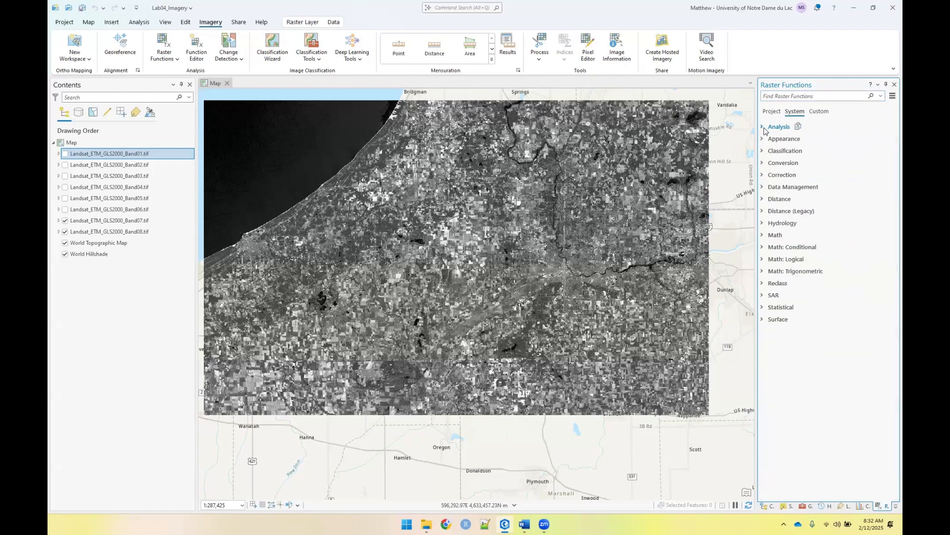
click(763, 188)
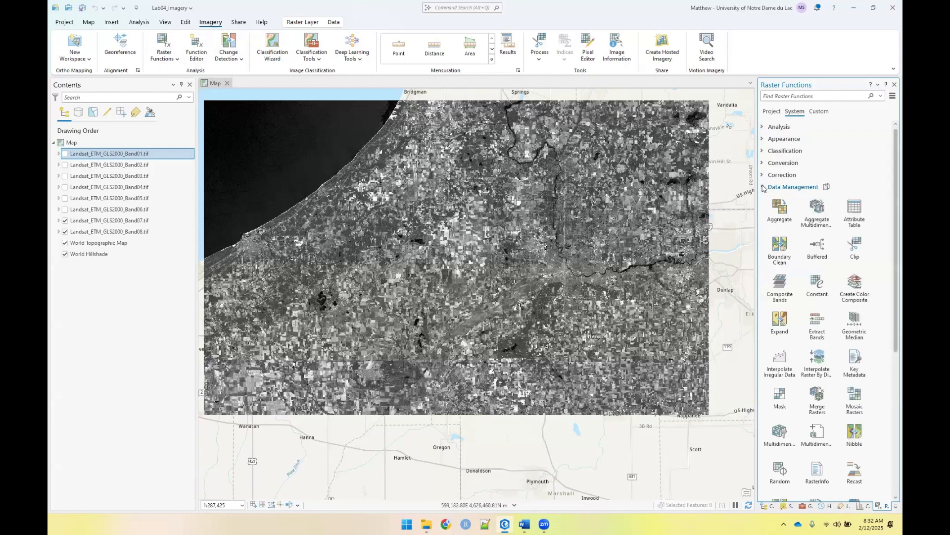
click(781, 293)
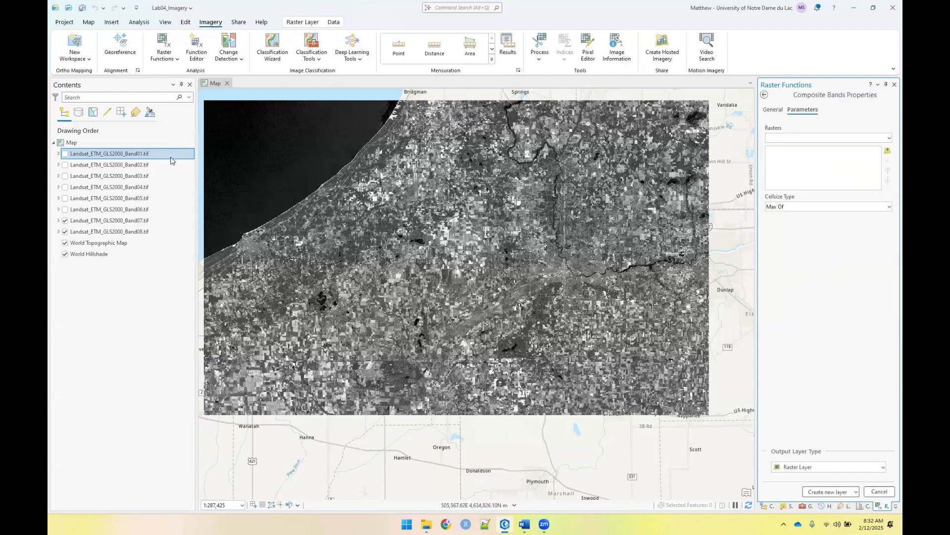
Add Landsat_ETM_GLS2000_Band01.tif through Landsat_ETM_GLS2000_Band07.tif in ascending order as the input rasters of the Composite Bands function
shift+click(146, 222)
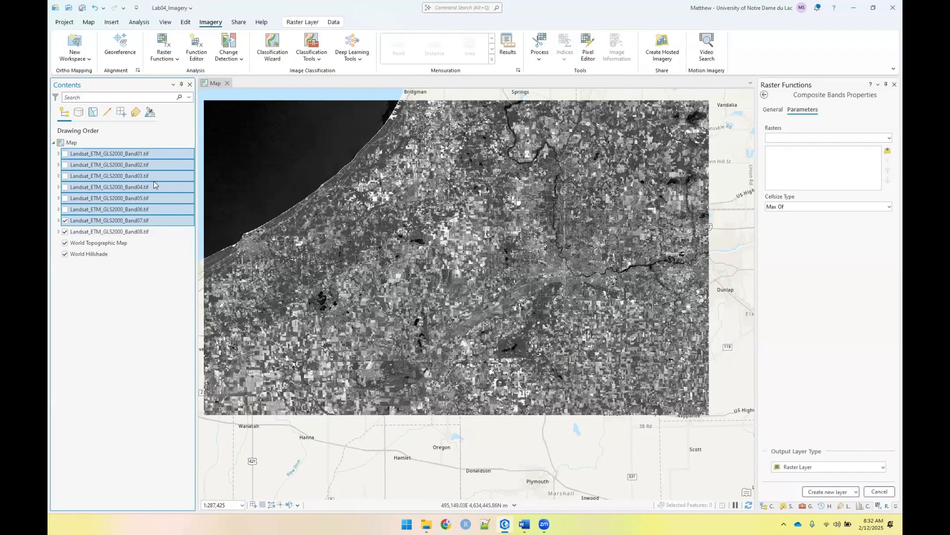
drag(150, 156, 792, 158)
click(890, 138)
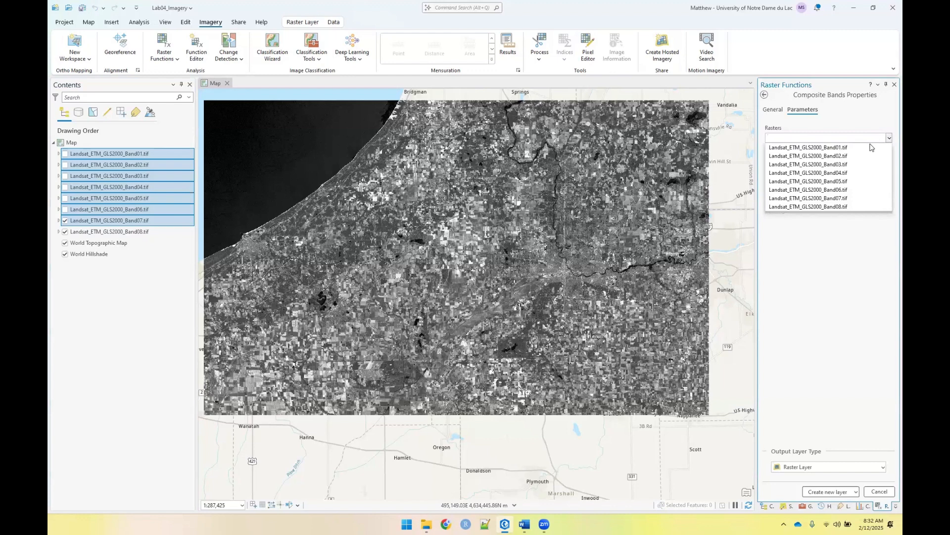
click(889, 147)
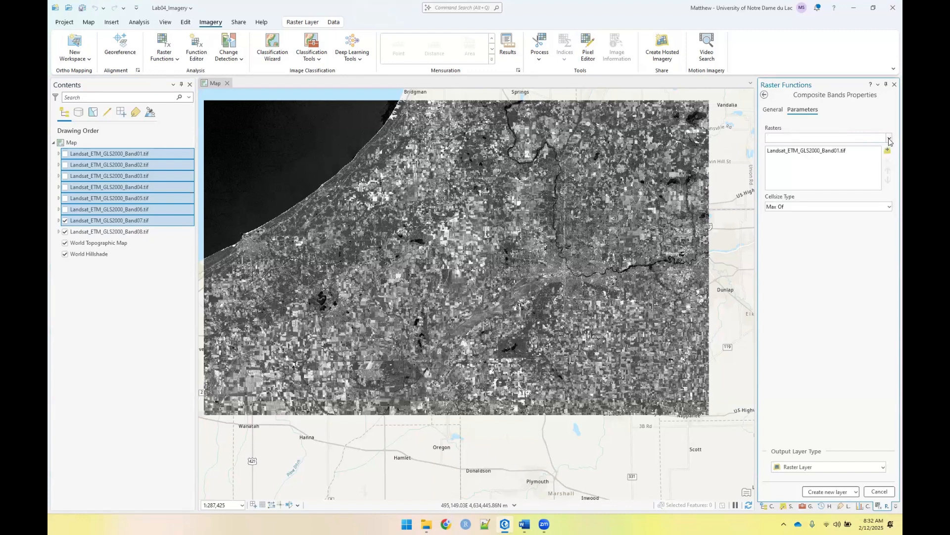
click(890, 138)
click(859, 156)
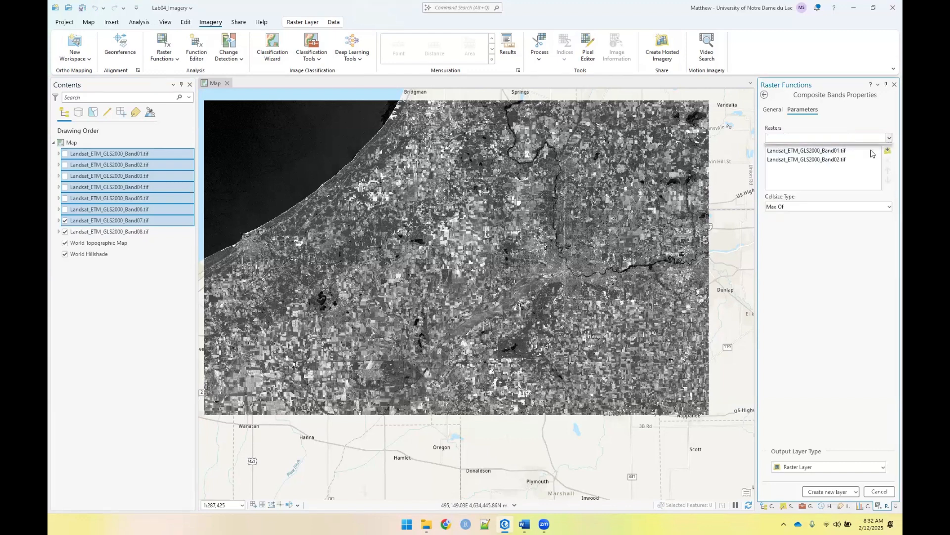
click(890, 138)
click(858, 165)
click(889, 138)
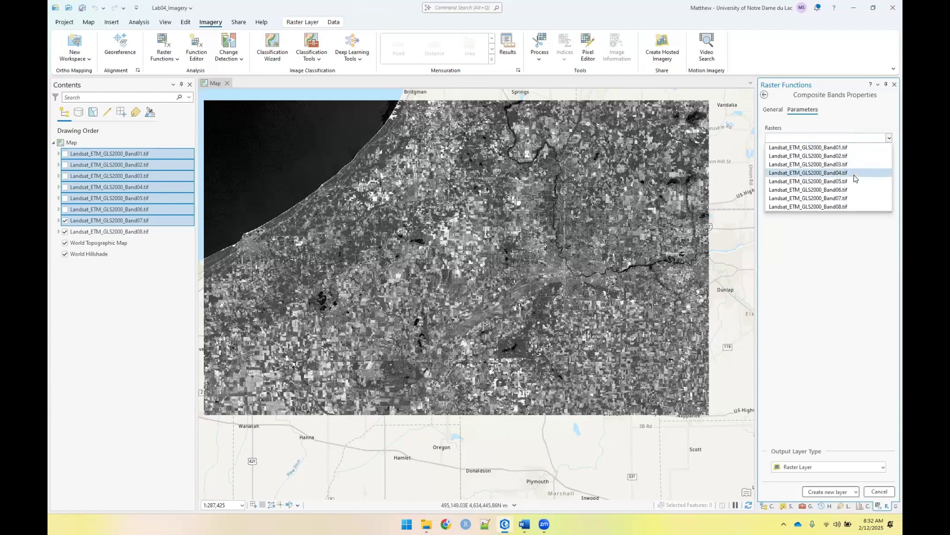
click(859, 173)
click(889, 139)
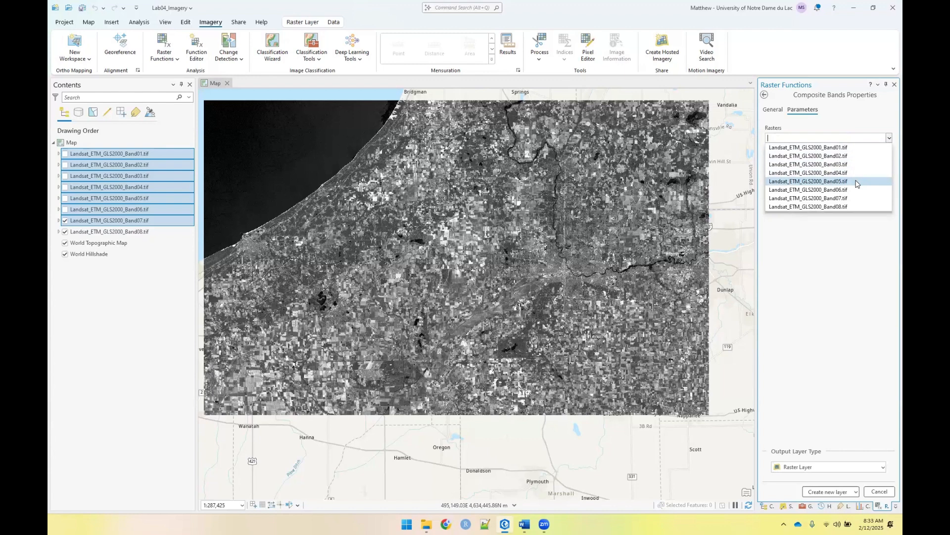
click(858, 182)
click(890, 139)
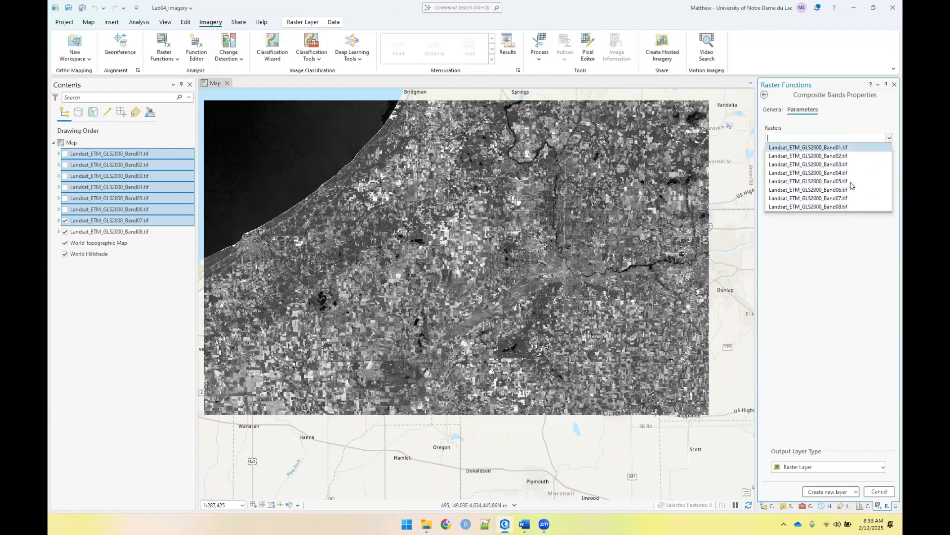
click(850, 190)
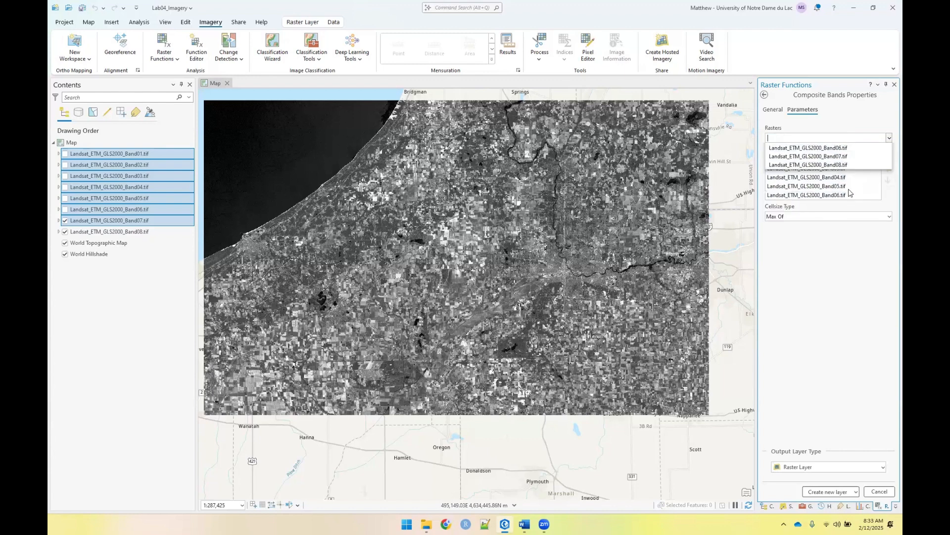
click(845, 194)
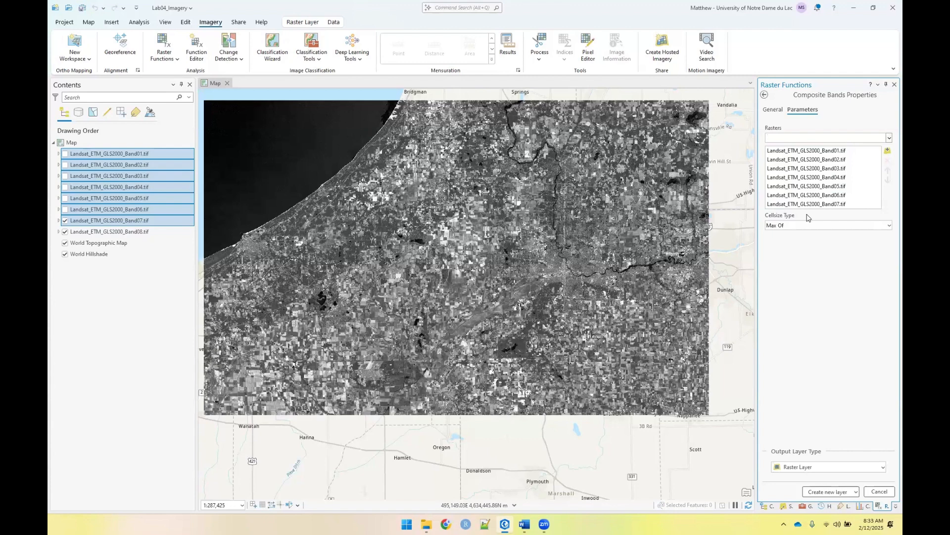
Create the composite raster layer from the seven Landsat bands, keeping the cell size type at Max Of
click(801, 229)
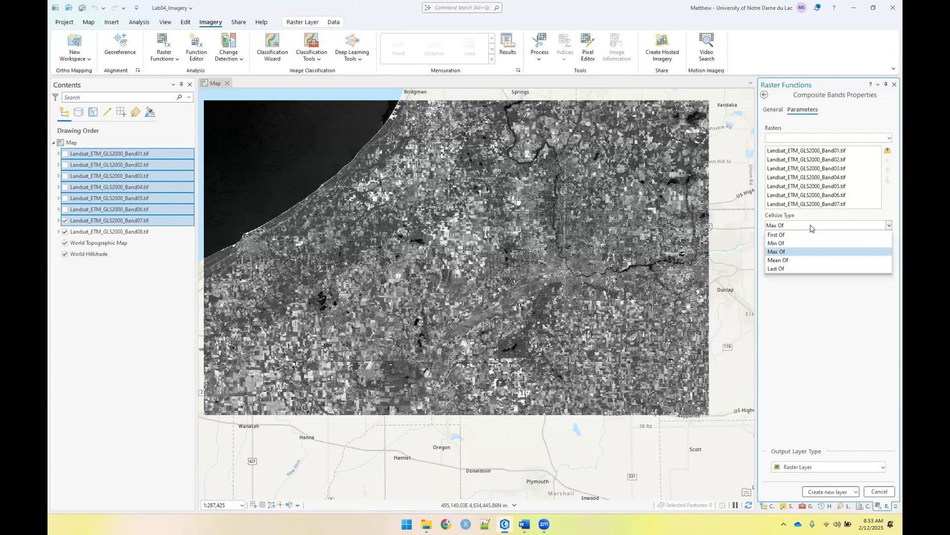
click(786, 227)
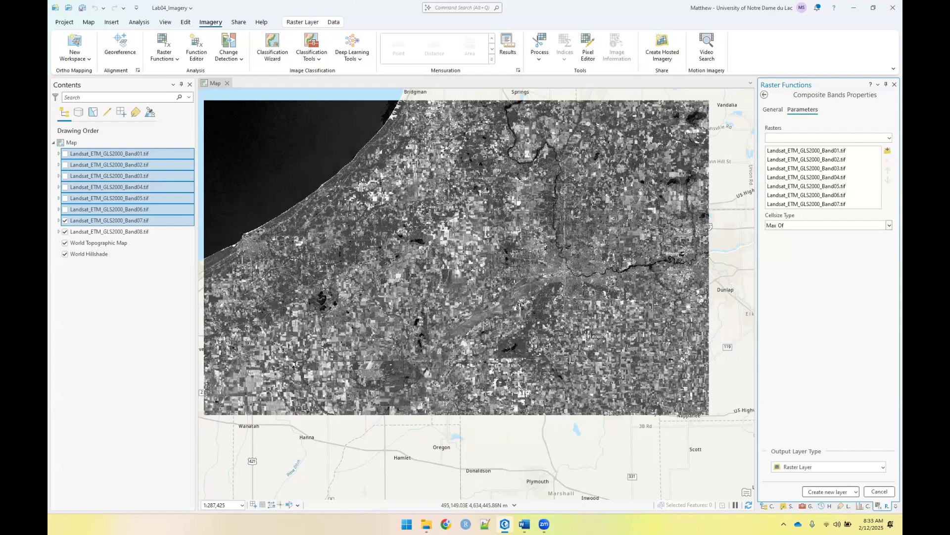
click(817, 493)
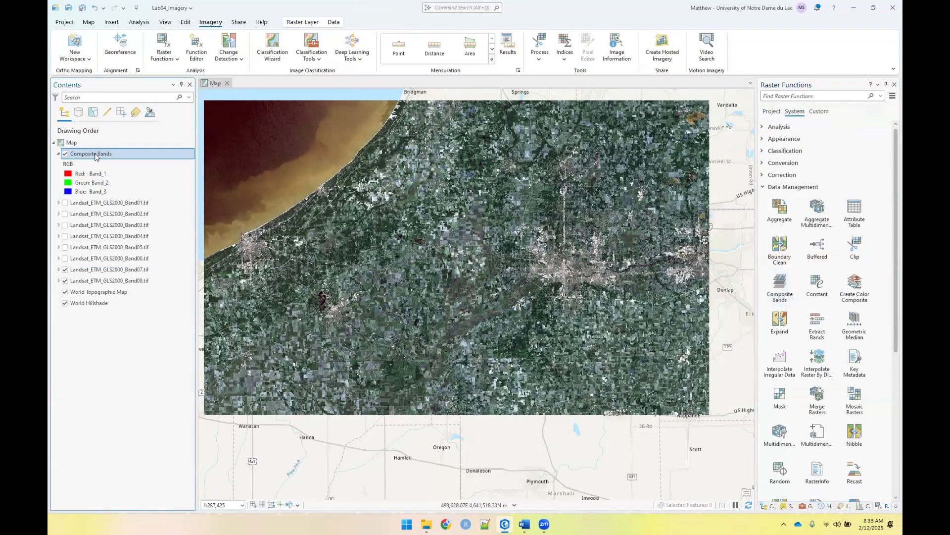
Examine the raster information in the source properties of the Composite Bands layer
right_click(96, 154)
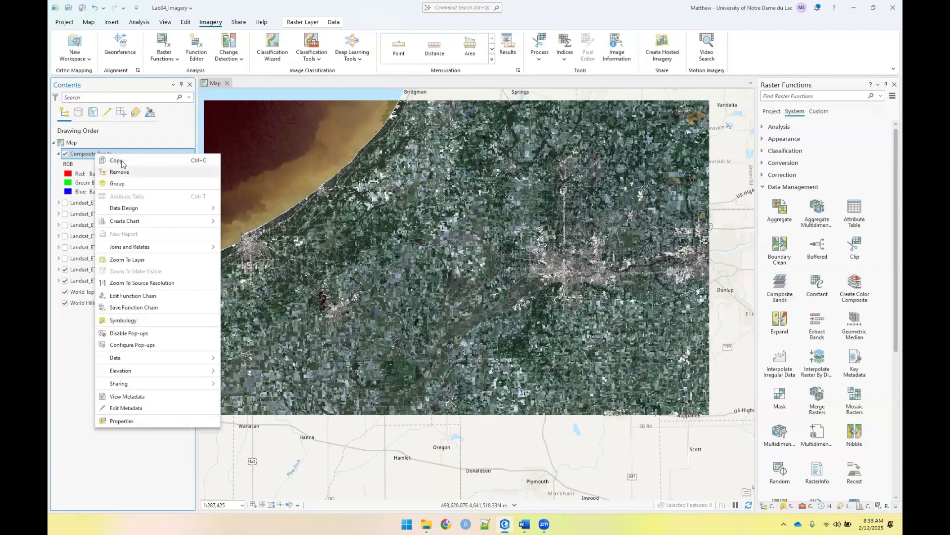
click(123, 421)
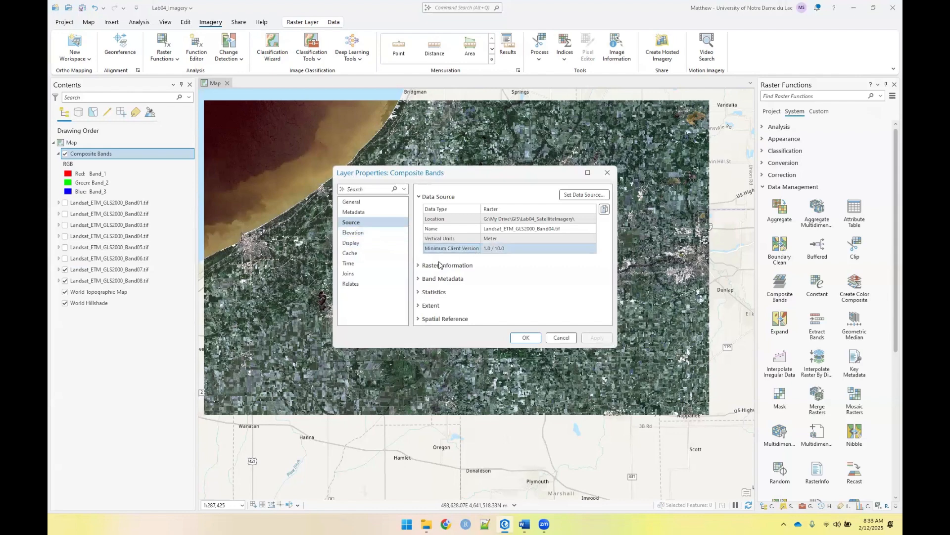
click(419, 267)
scroll(495, 270, down, 1)
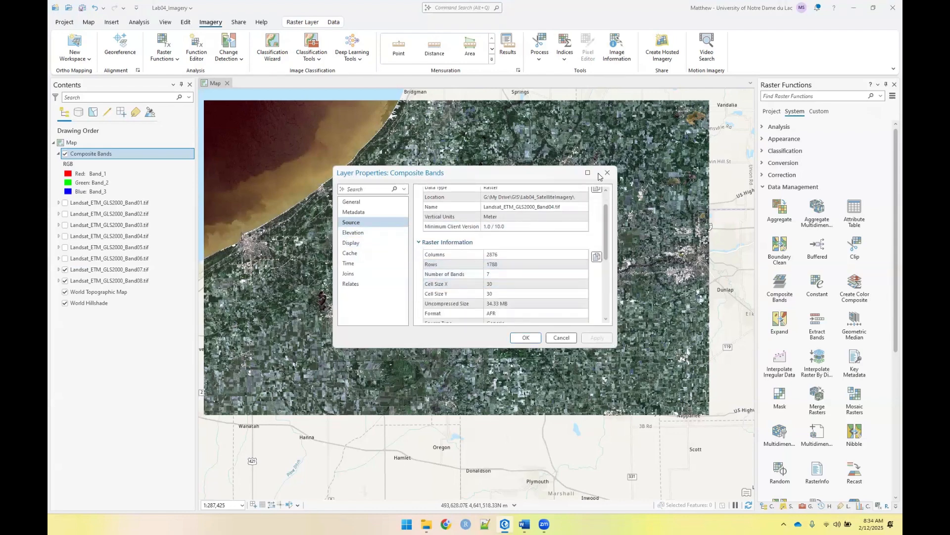
click(607, 173)
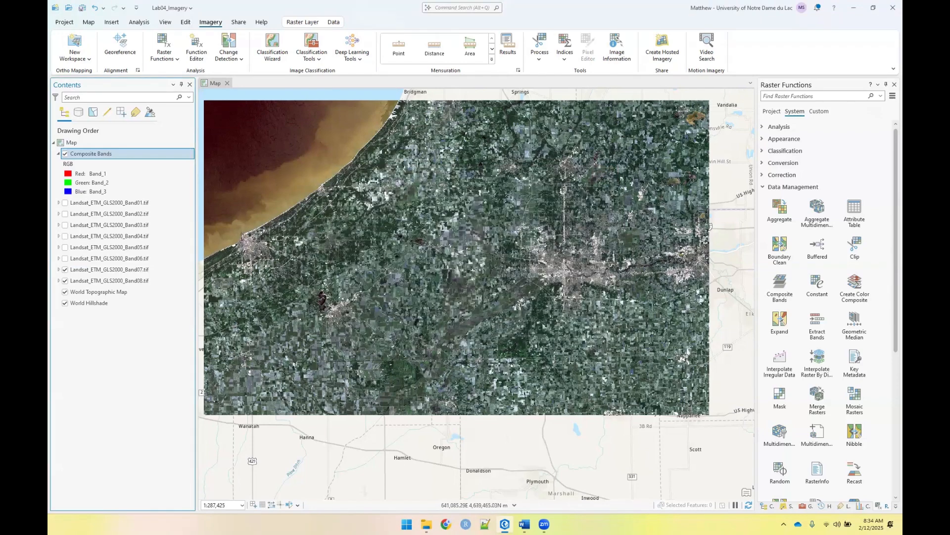
Set the Composite Bands RGB symbology to natural color, with Band_3 as red and Band_1 as blue
right_click(91, 157)
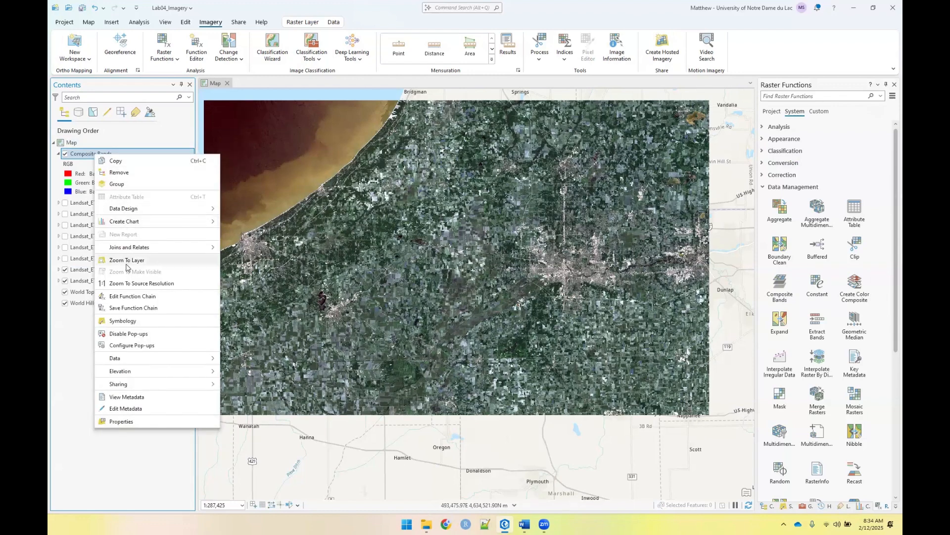
click(71, 175)
click(71, 174)
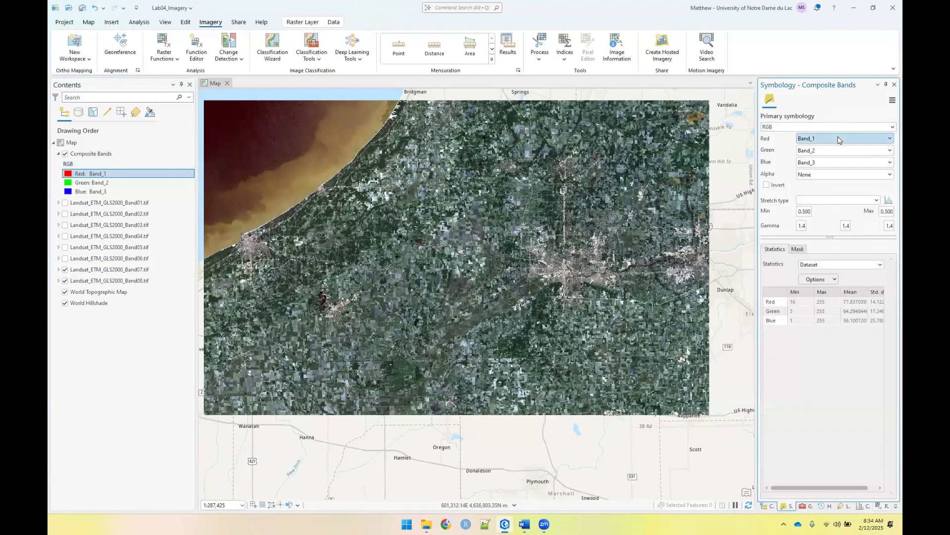
click(838, 140)
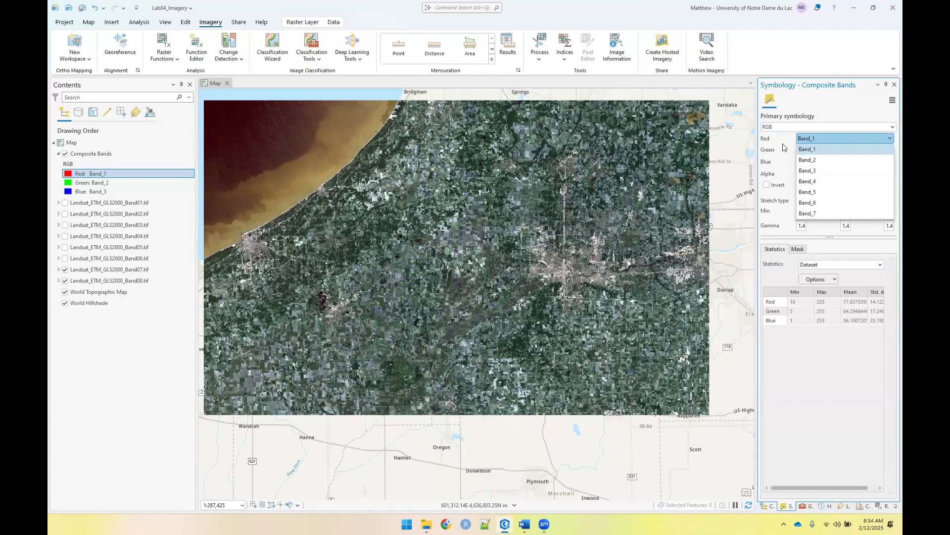
click(818, 170)
click(819, 163)
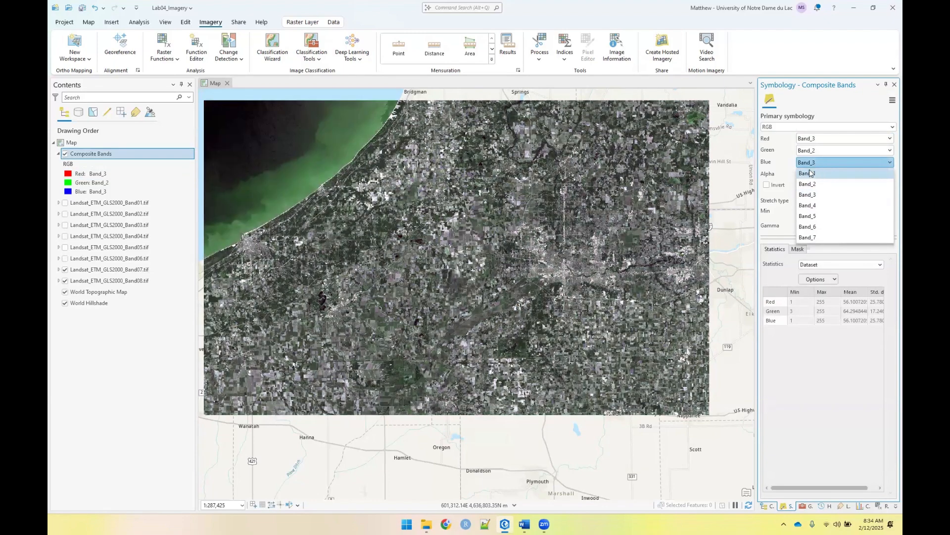
click(814, 173)
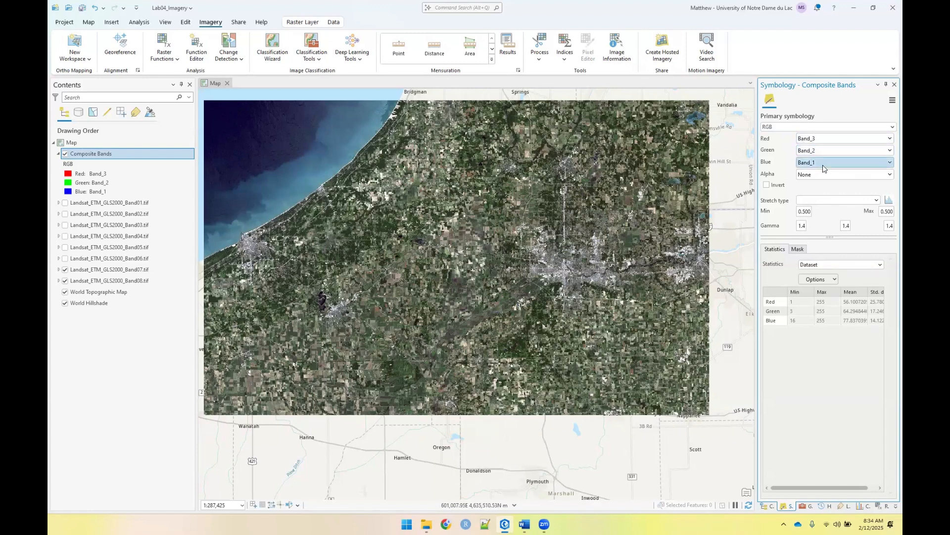
Assign Band_4 to the red channel of the Composite Bands layer for a near-infrared false-color display
click(815, 143)
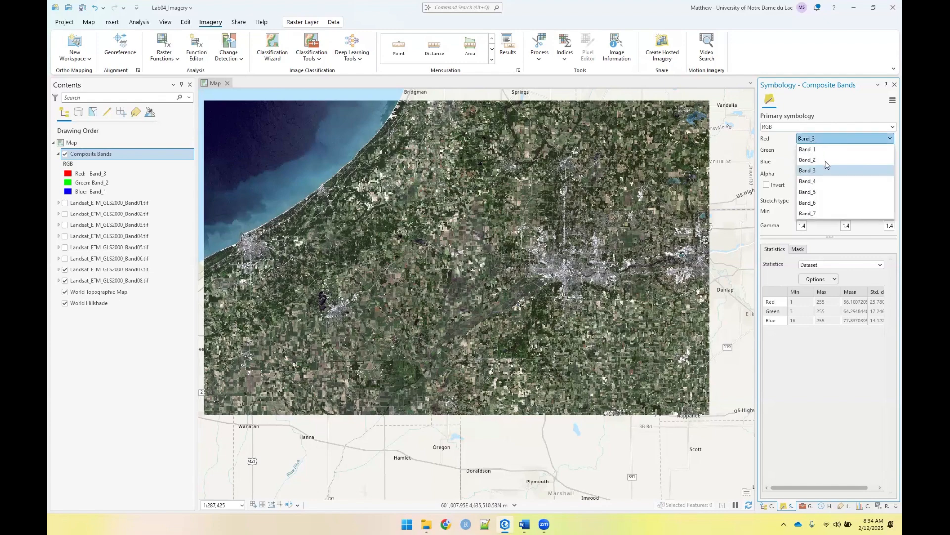
click(820, 182)
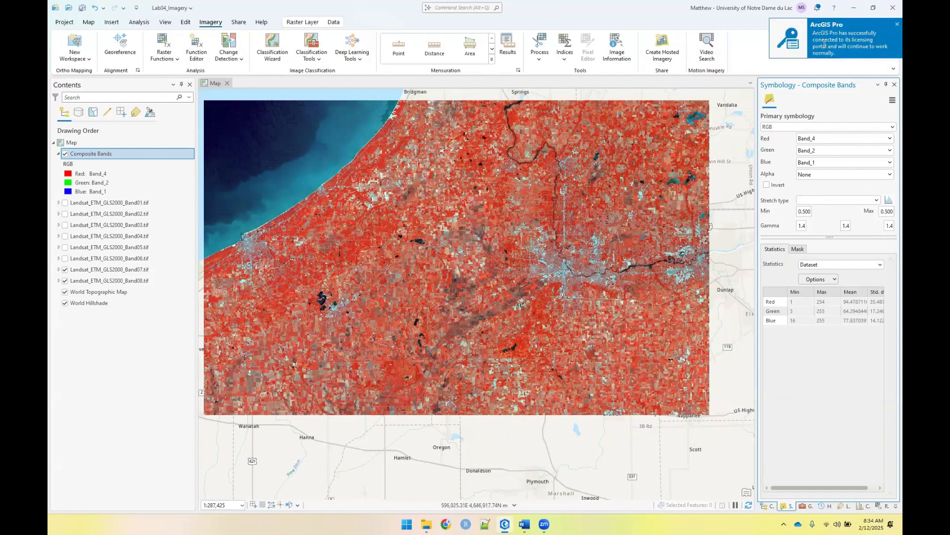
click(889, 24)
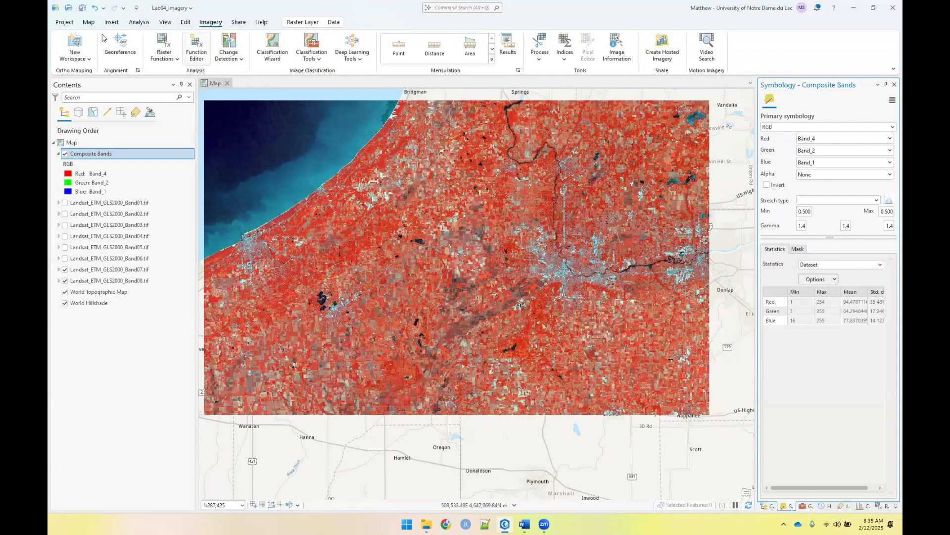
Start adding data to the map and browse to the GIS folder in My Drive on Google Drive (G:)
click(89, 23)
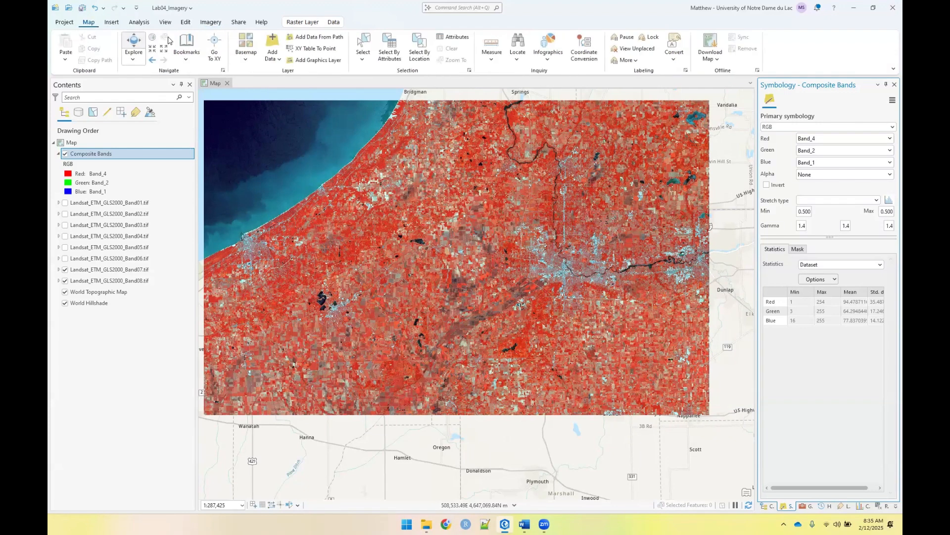
click(272, 47)
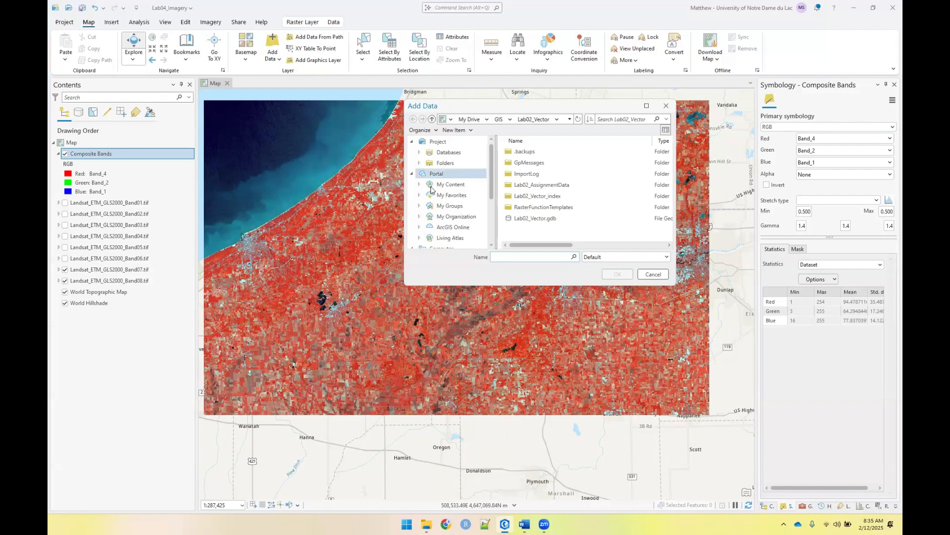
click(445, 163)
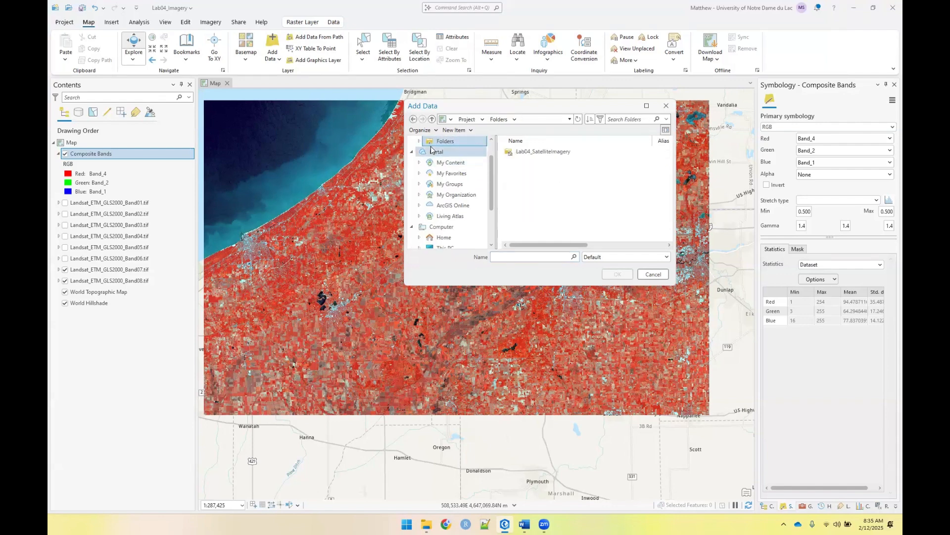
scroll(421, 168, up, 1)
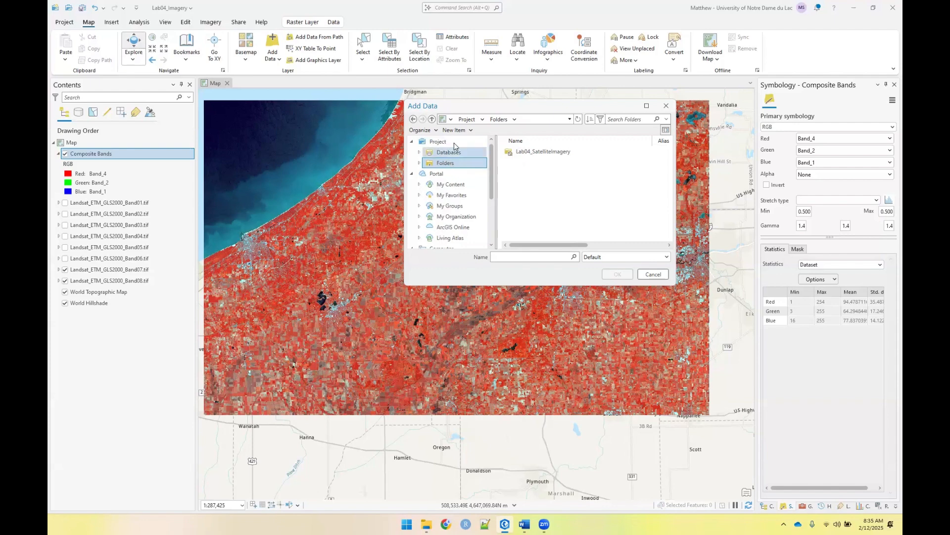
scroll(438, 193, down, 3)
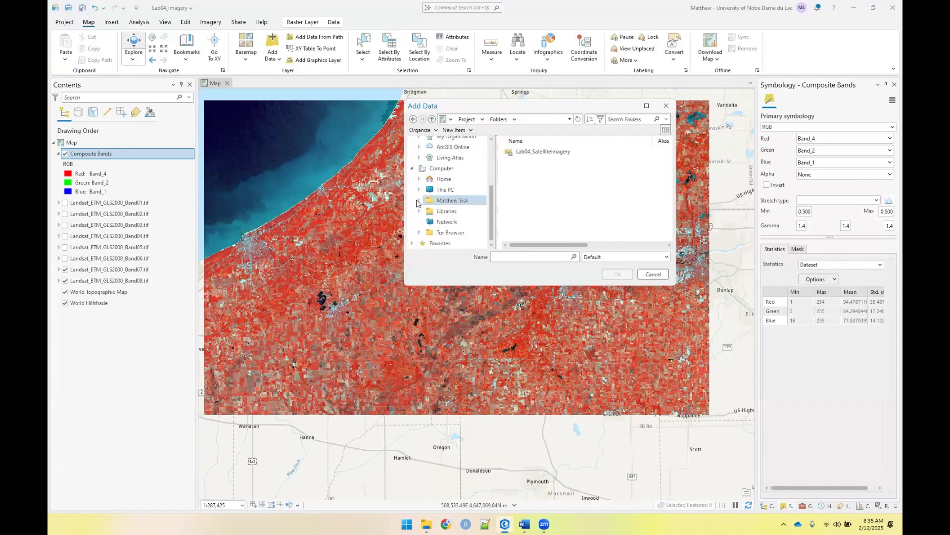
click(419, 189)
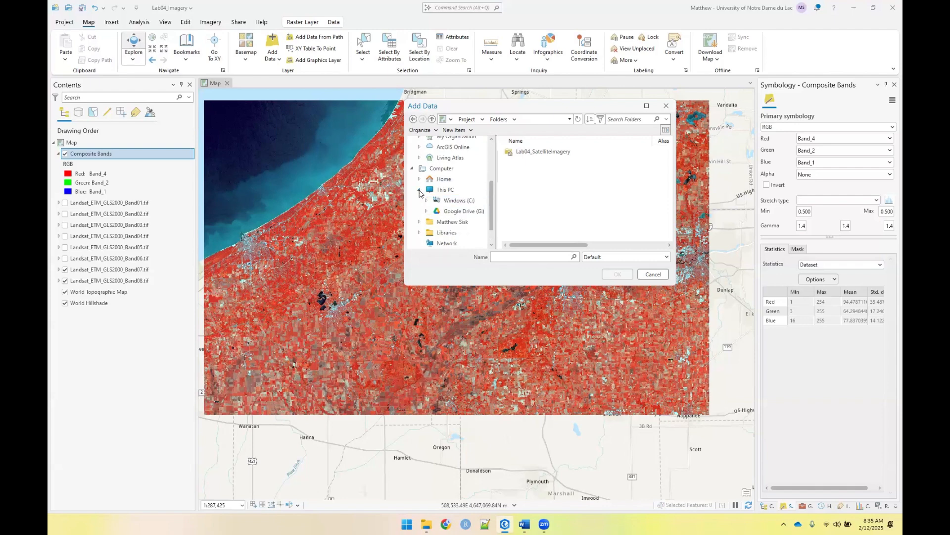
click(433, 212)
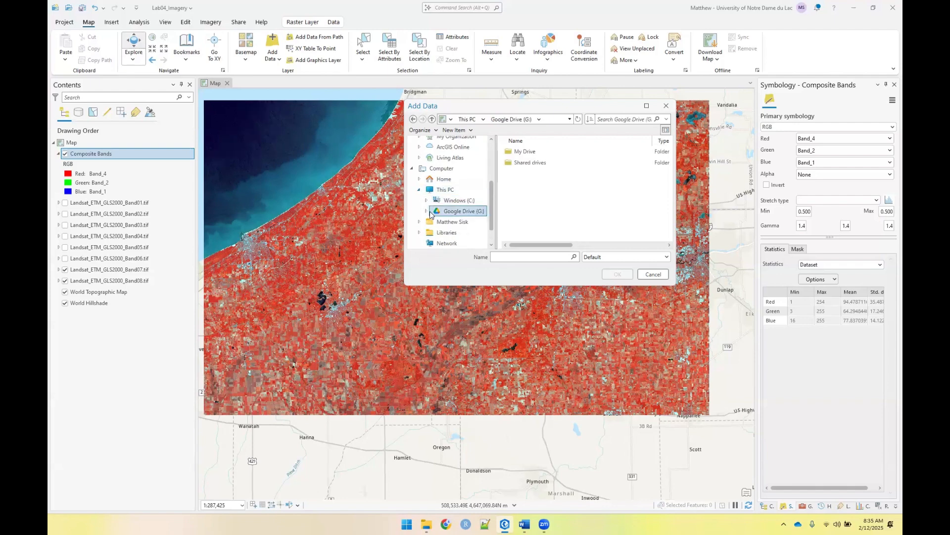
double_click(517, 153)
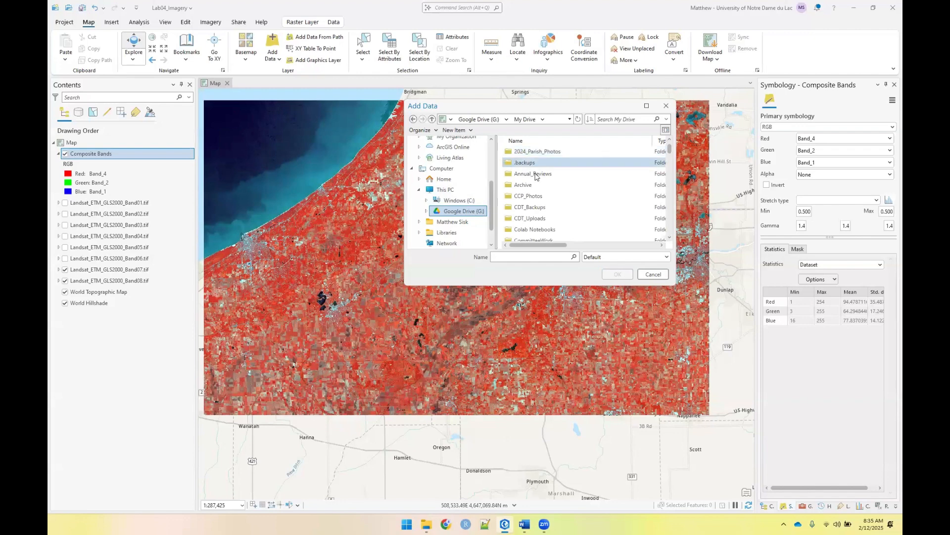
double_click(529, 229)
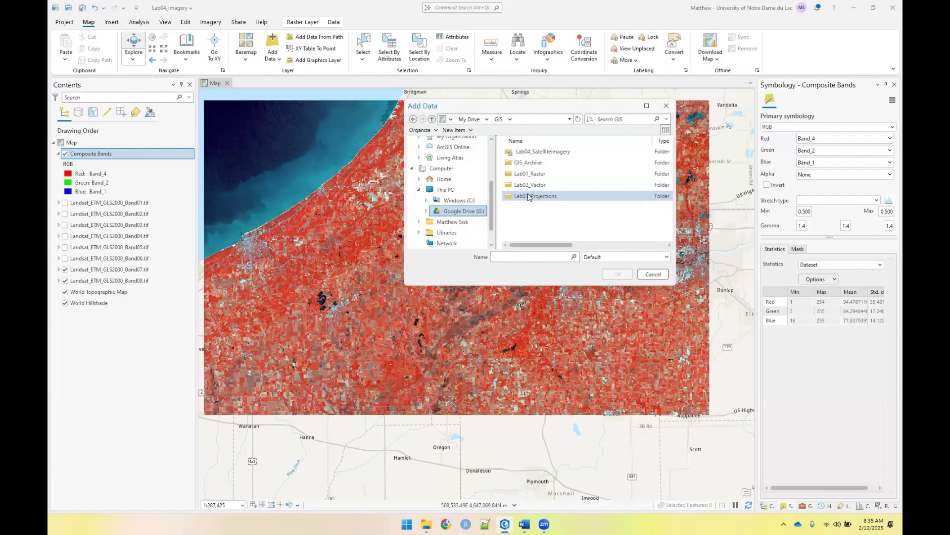
Add IN_QuadIndex.shp from the Lab02_AssignmentData folder inside Lab02_Vector to the map
click(526, 186)
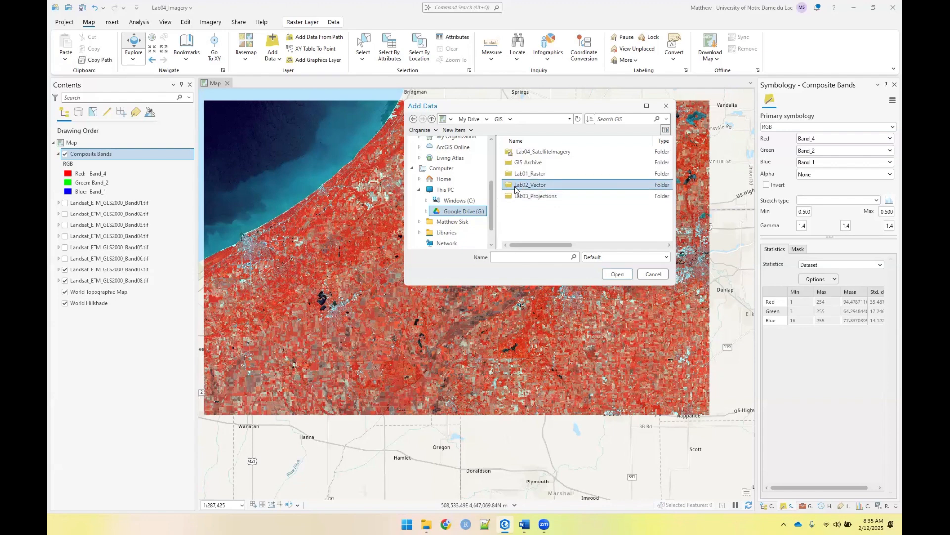
double_click(515, 189)
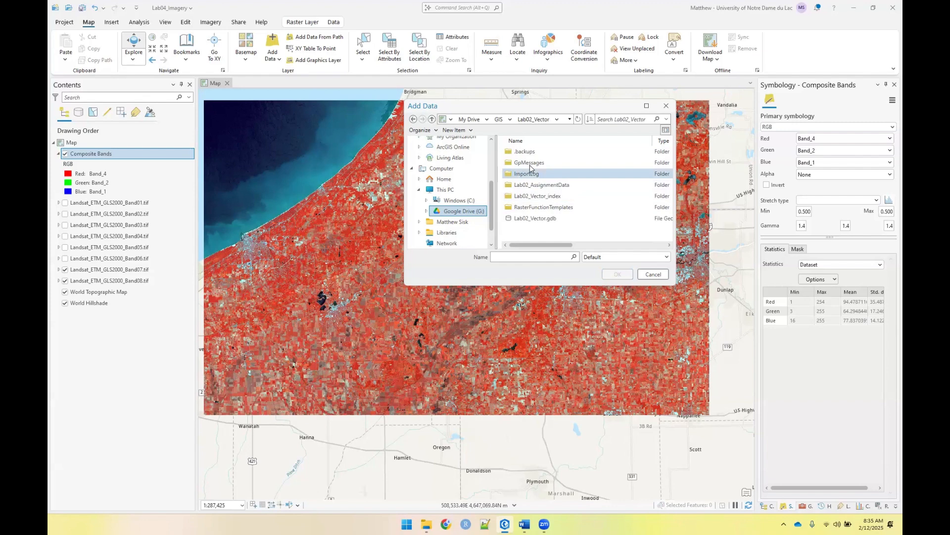
double_click(541, 186)
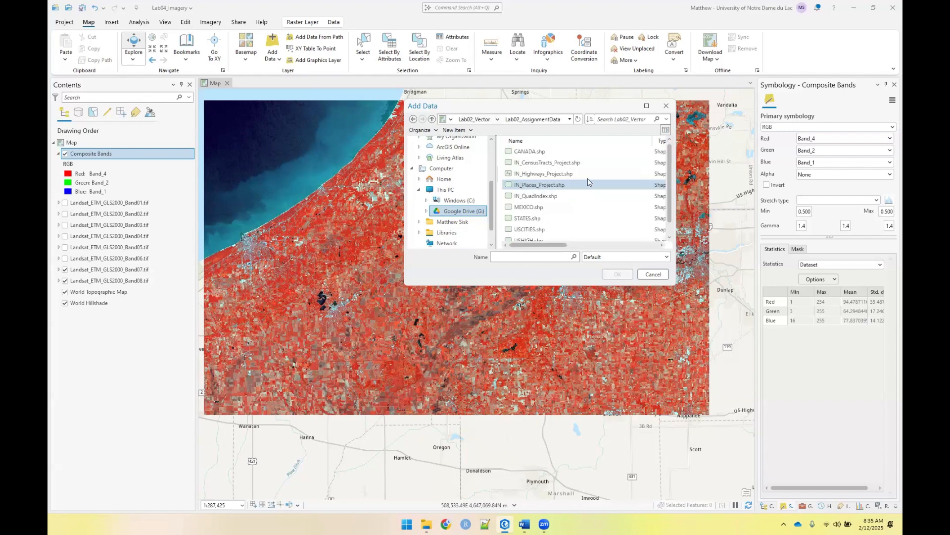
click(527, 200)
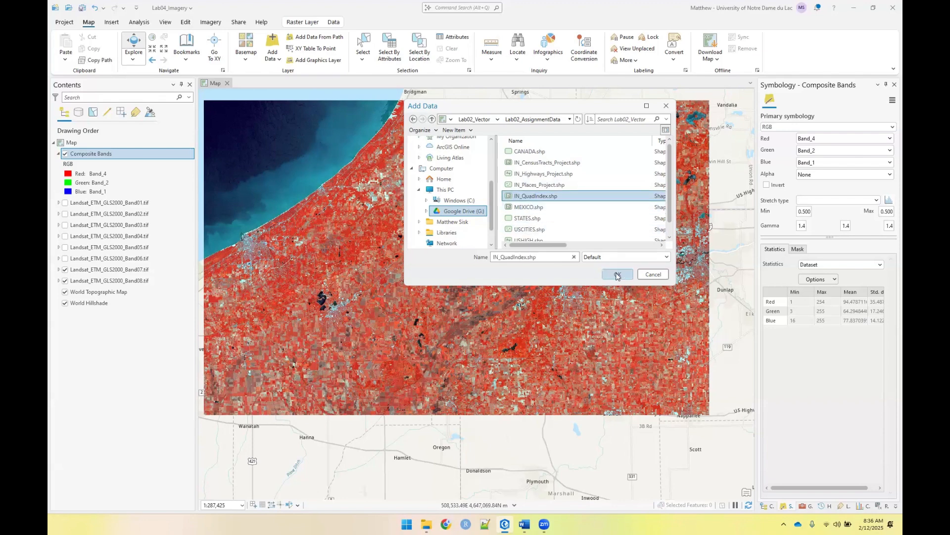
click(617, 275)
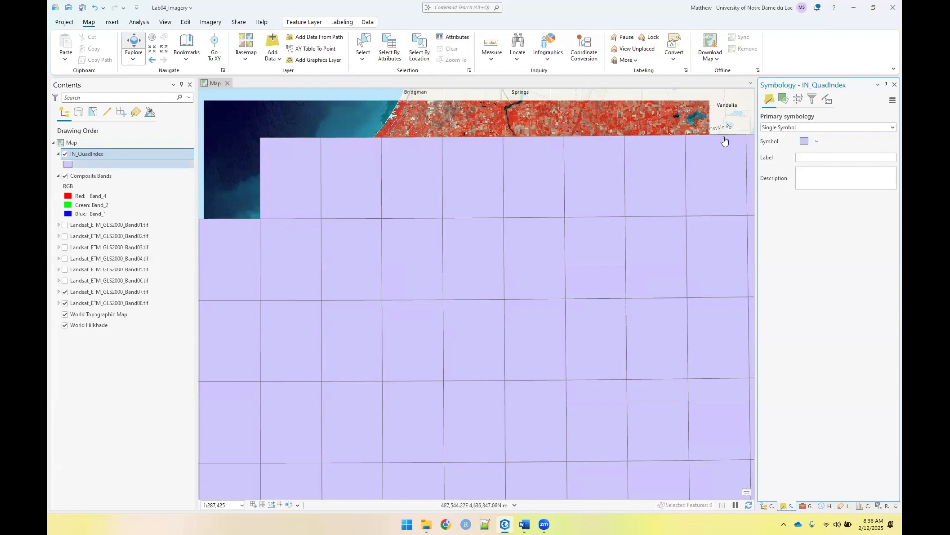
Symbolize the IN_QuadIndex layer with the thicker hollow Black Outline preset and turn on its quadrangle name labels
right_click(96, 155)
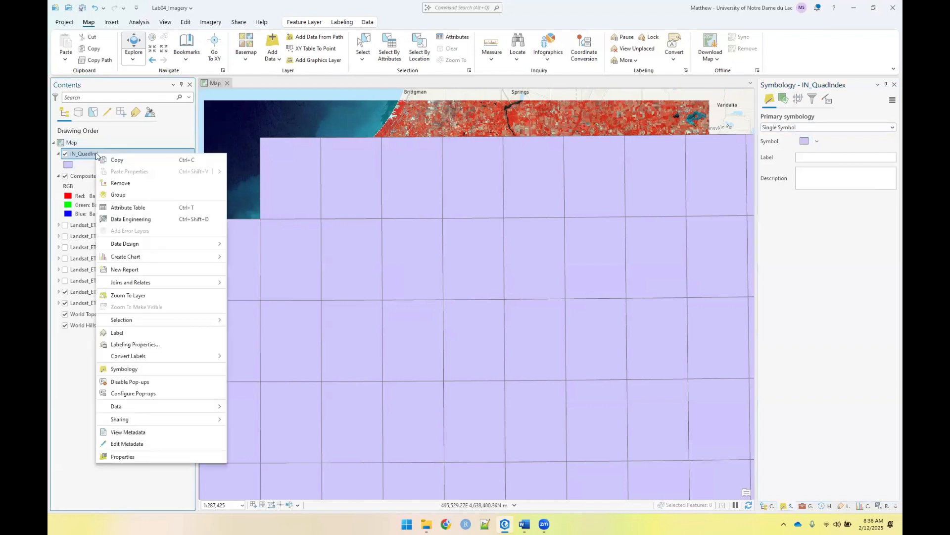
click(145, 368)
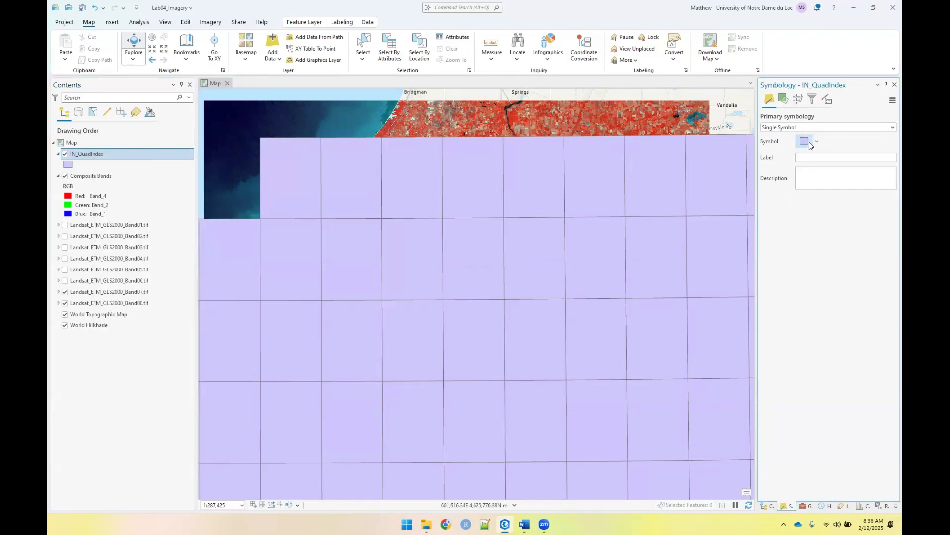
click(809, 142)
click(812, 173)
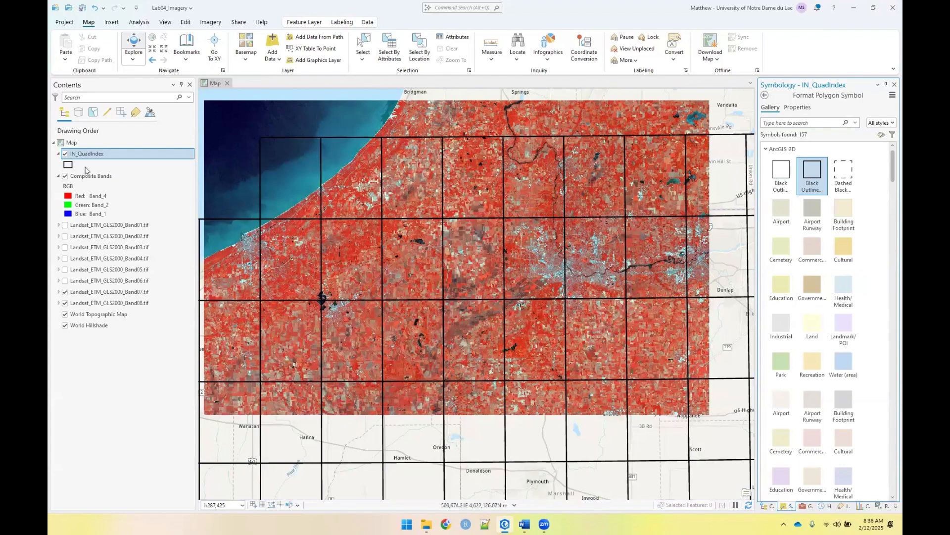
right_click(84, 154)
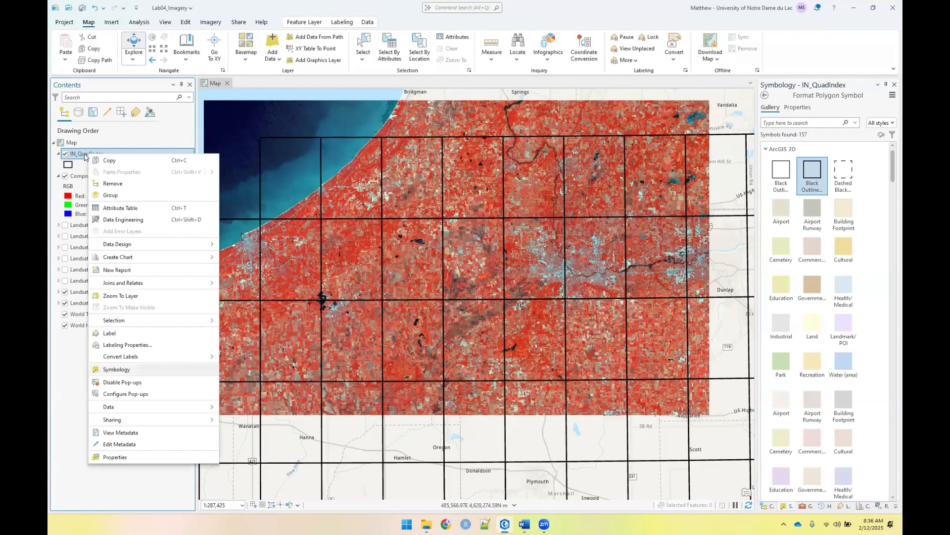
click(119, 333)
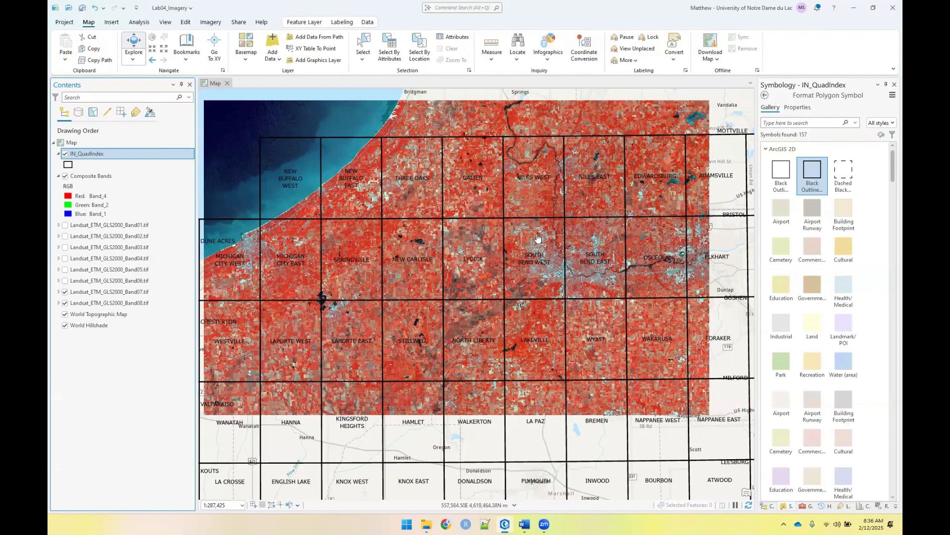
Select the South Bend West and South Bend East quadrangles of the IN_QuadIndex layer on the map
click(363, 46)
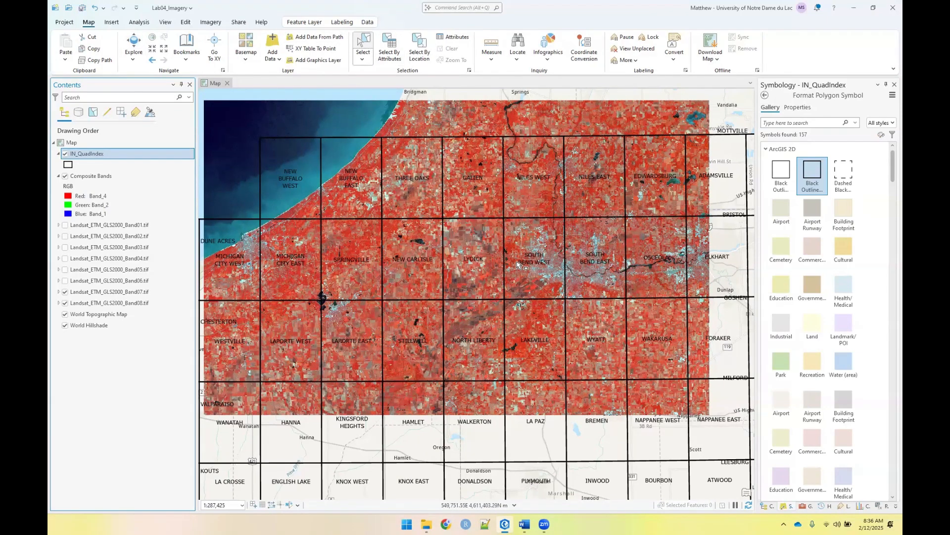
click(576, 268)
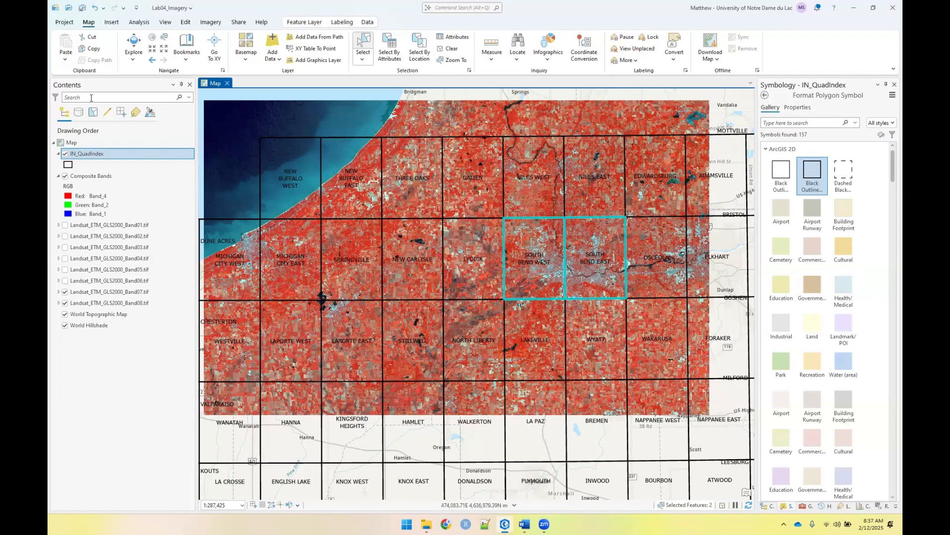
Search the geoprocessing tools for "clip ras" and open the Clip Raster tool
click(134, 22)
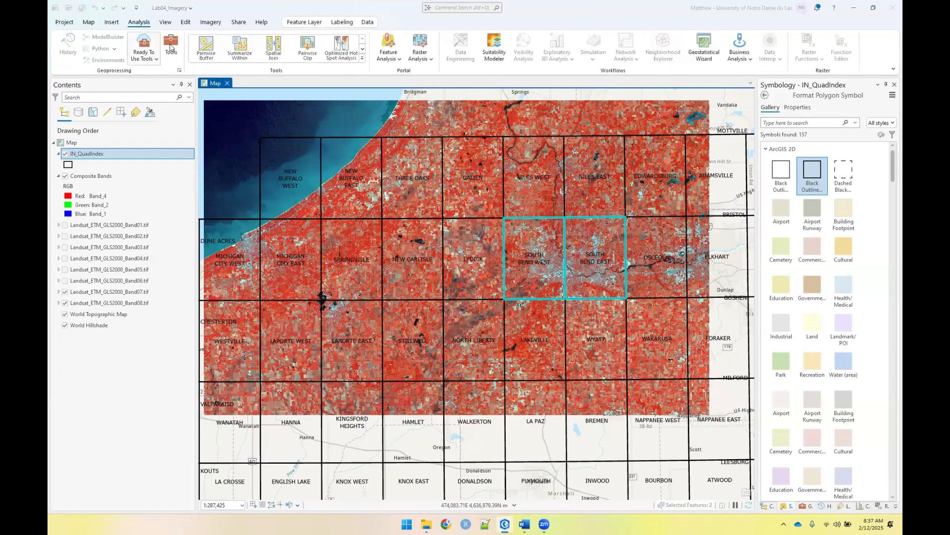
click(171, 46)
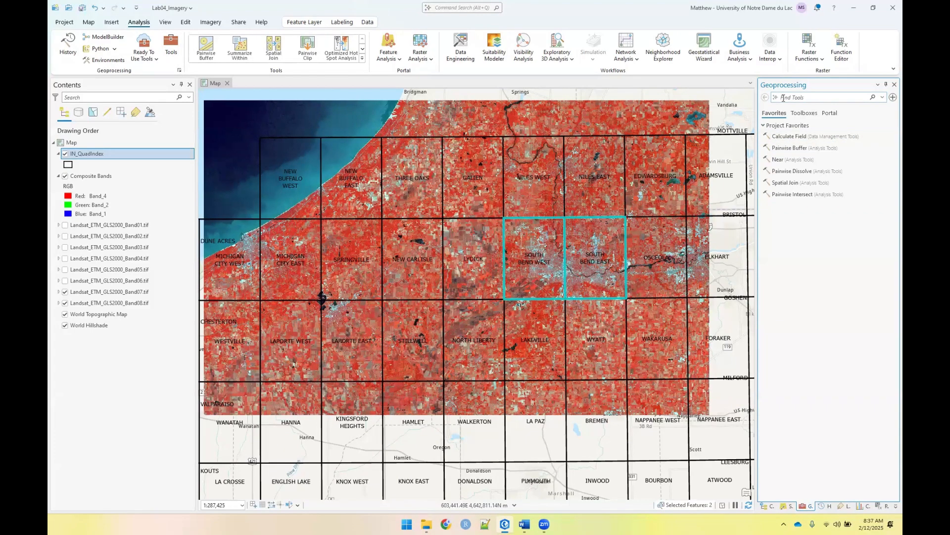
text(clipr)
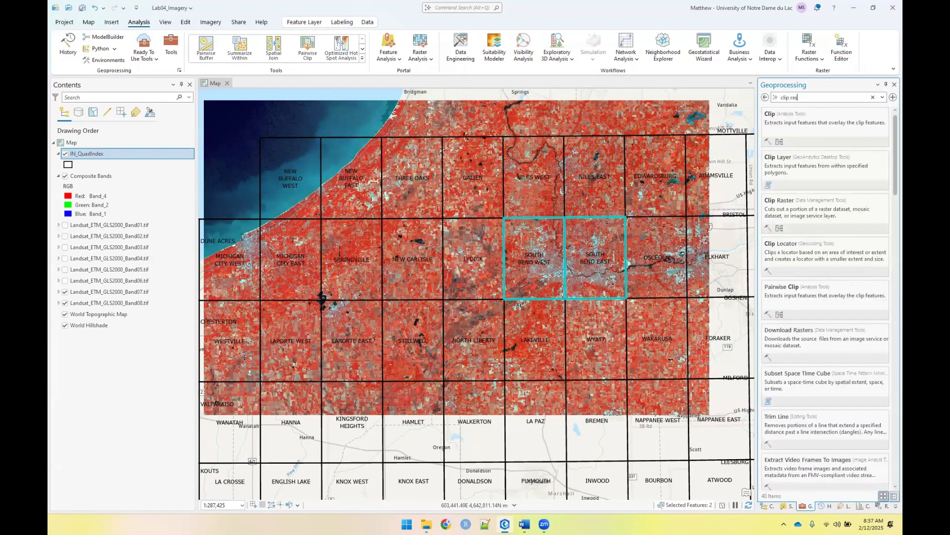
text(as)
click(799, 123)
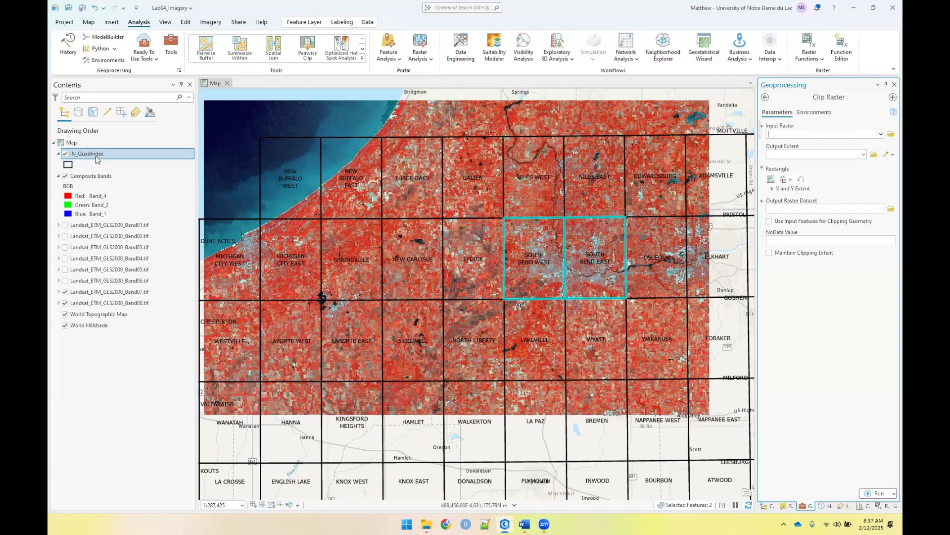
Set Clip Raster to cut Composite Bands to the selected IN_QuadIndex records, using the input features for clipping geometry
drag(93, 176, 792, 154)
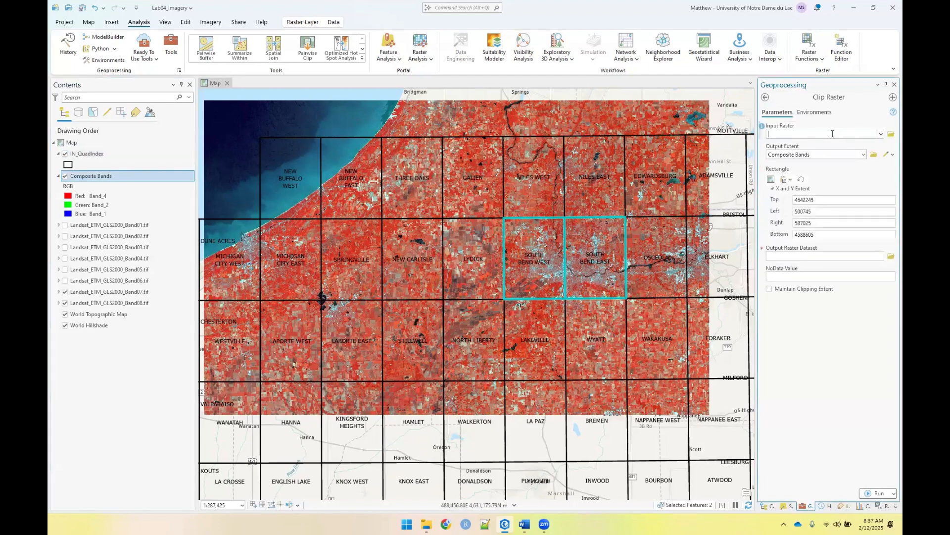
click(880, 134)
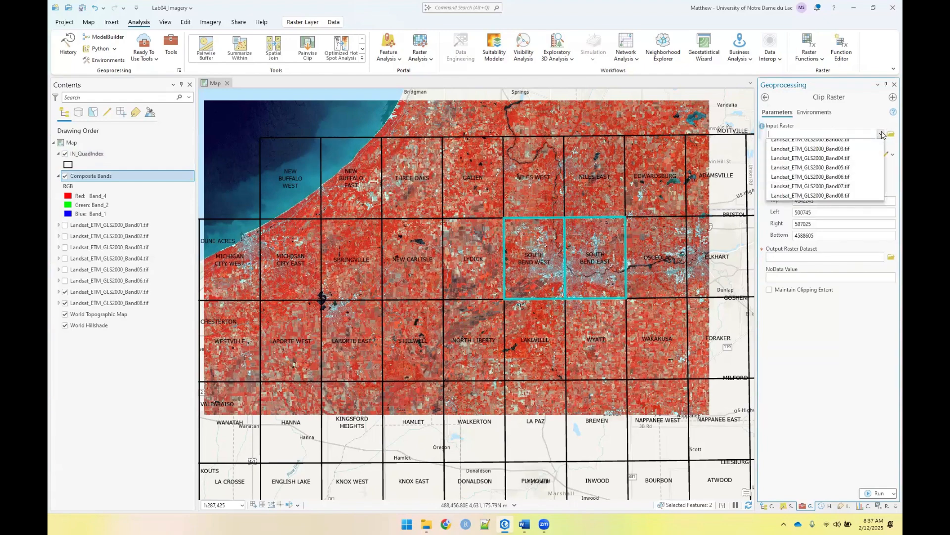
click(830, 144)
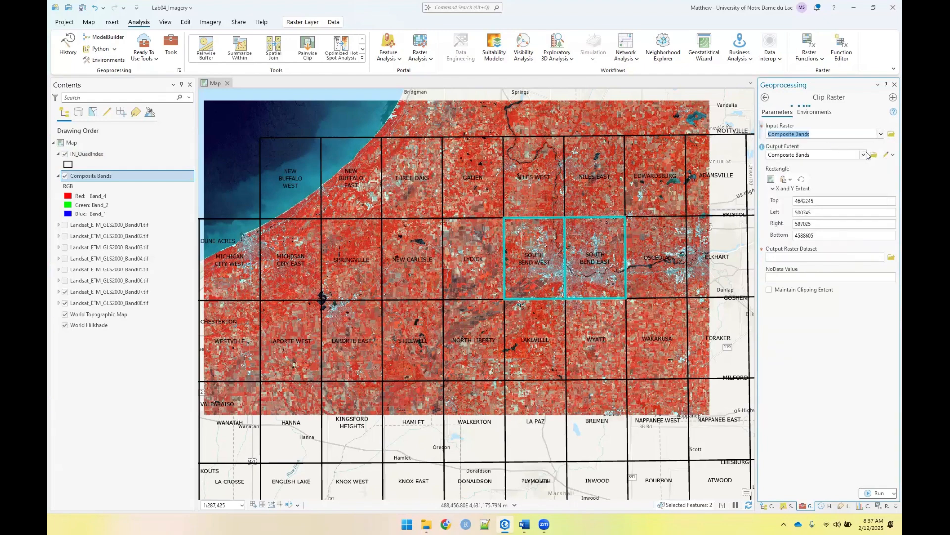
click(863, 155)
scroll(846, 162, up, 3)
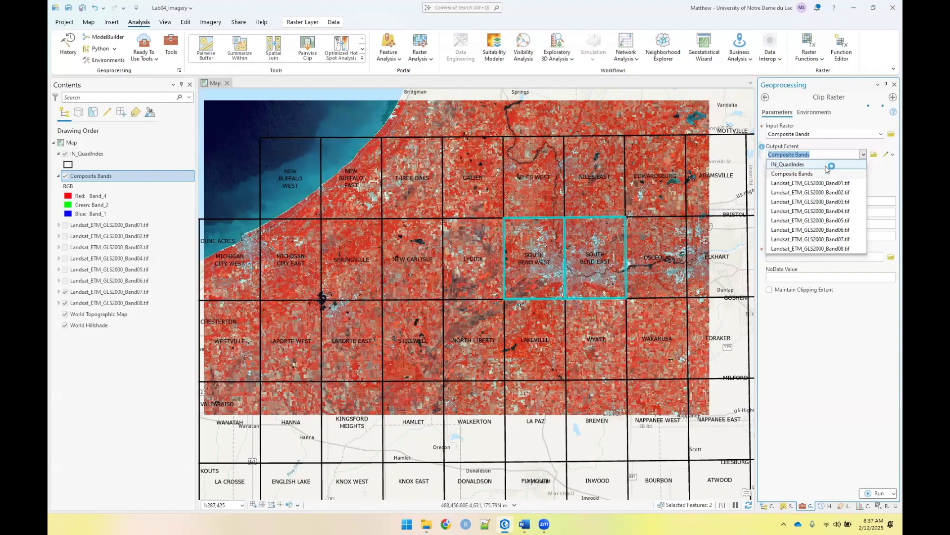
click(830, 165)
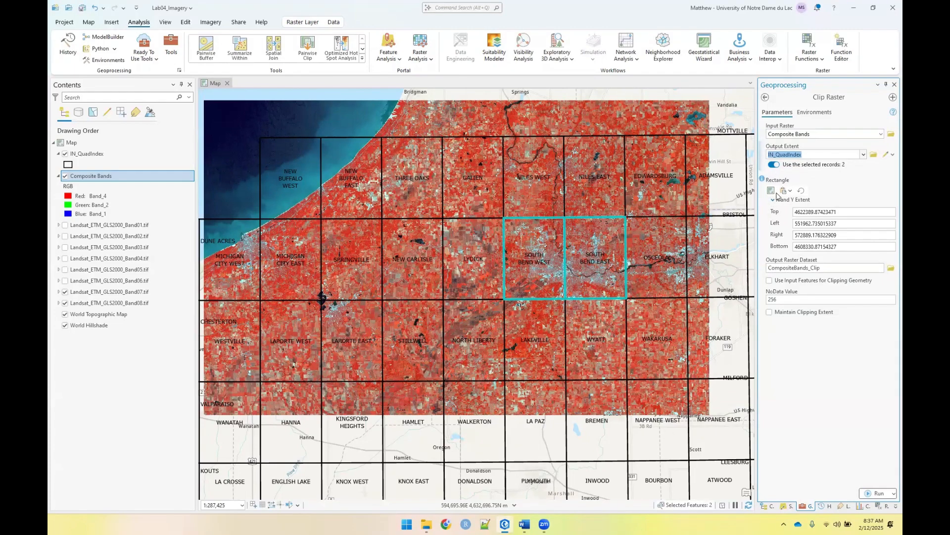
click(769, 281)
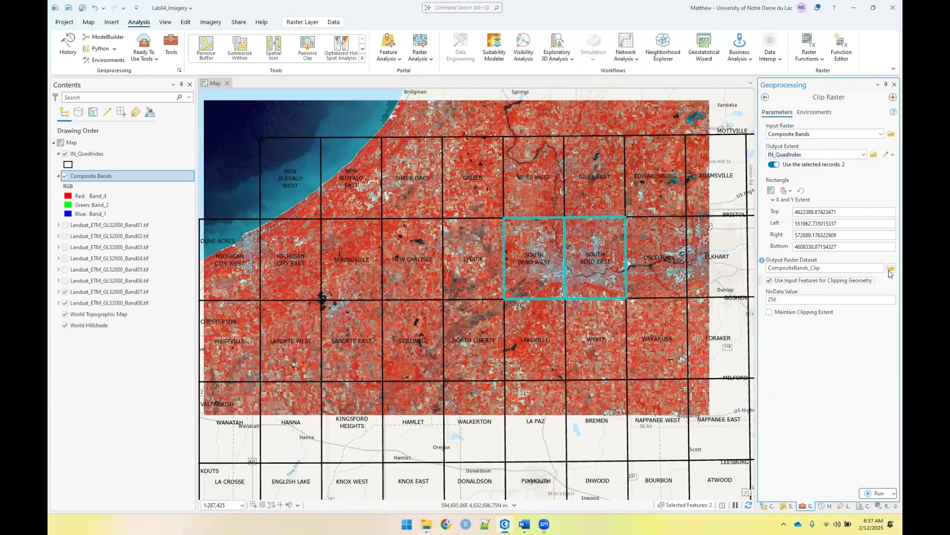
Name the output raster LandSat_ETM_2000_NotreDame.tif in the Lab04_SatelliteImagery folder and run the clip
click(890, 269)
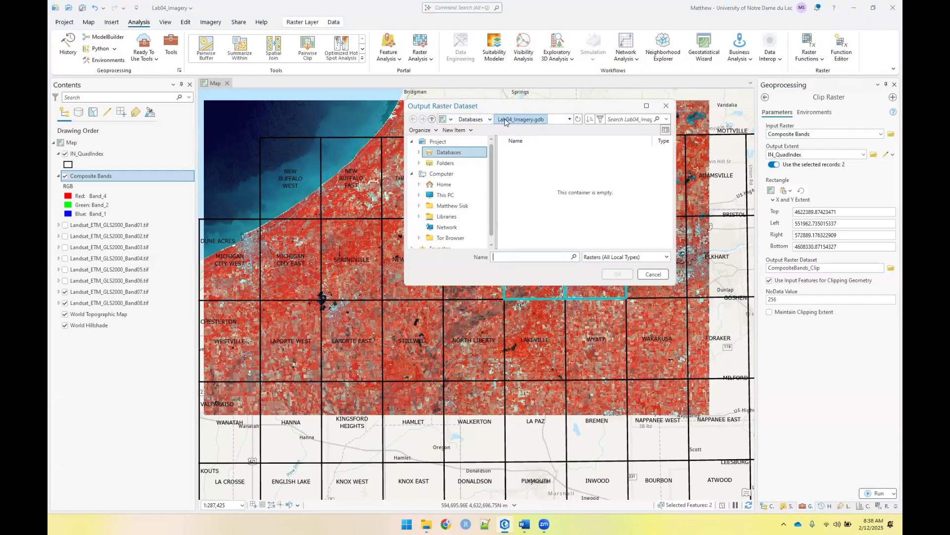
click(452, 163)
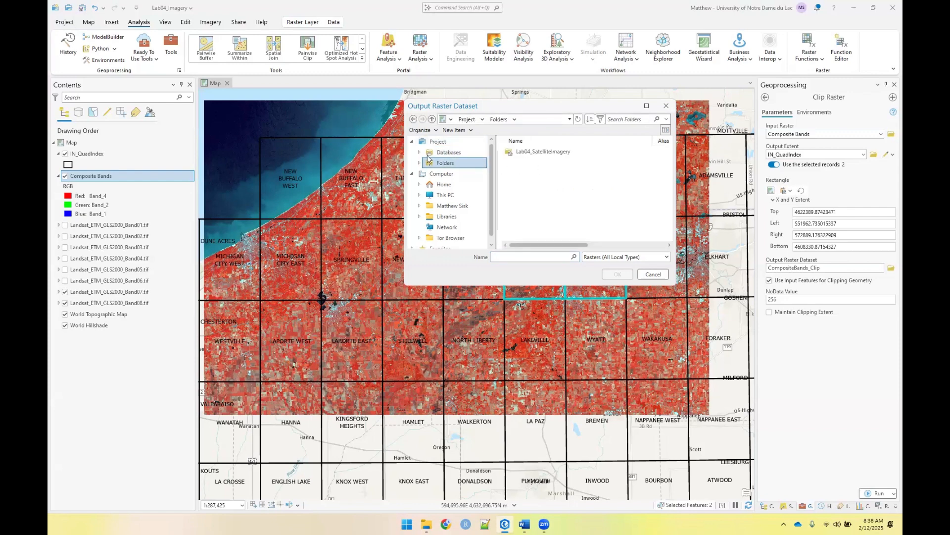
double_click(533, 155)
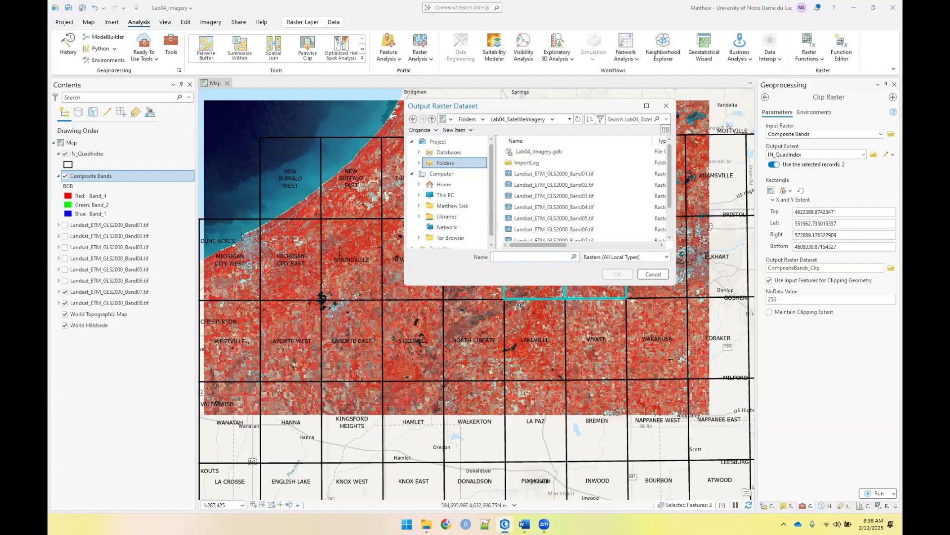
text(LandSatE)
key(BackSpace)
text(_)
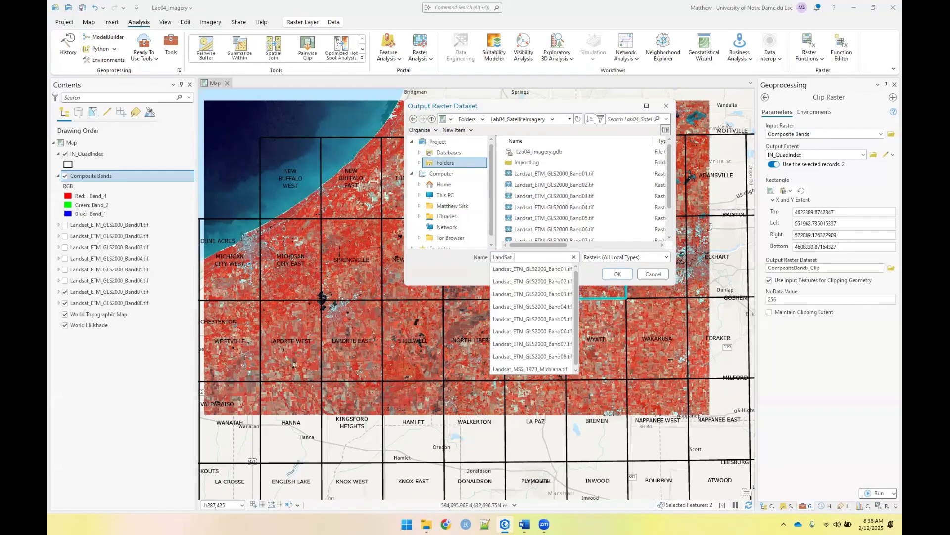
text(ETM)
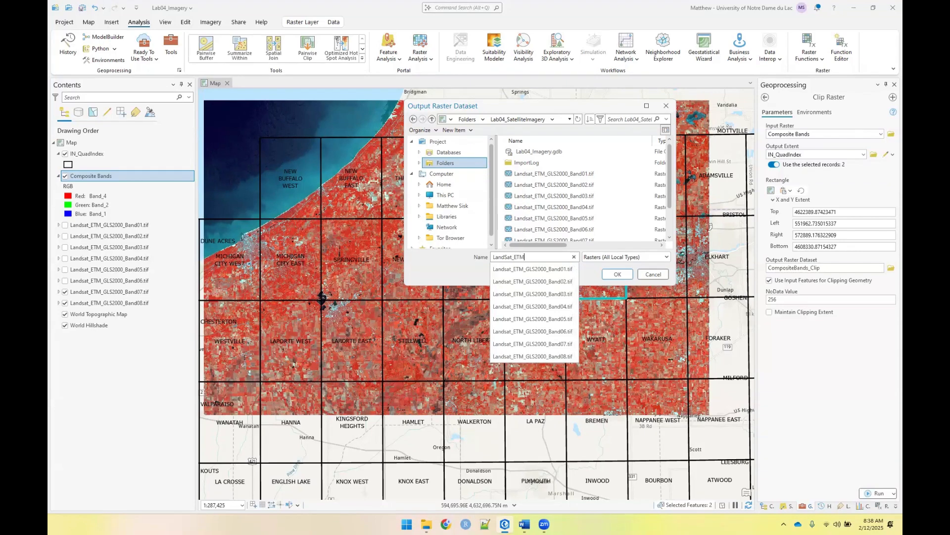
text(_2000_Notr)
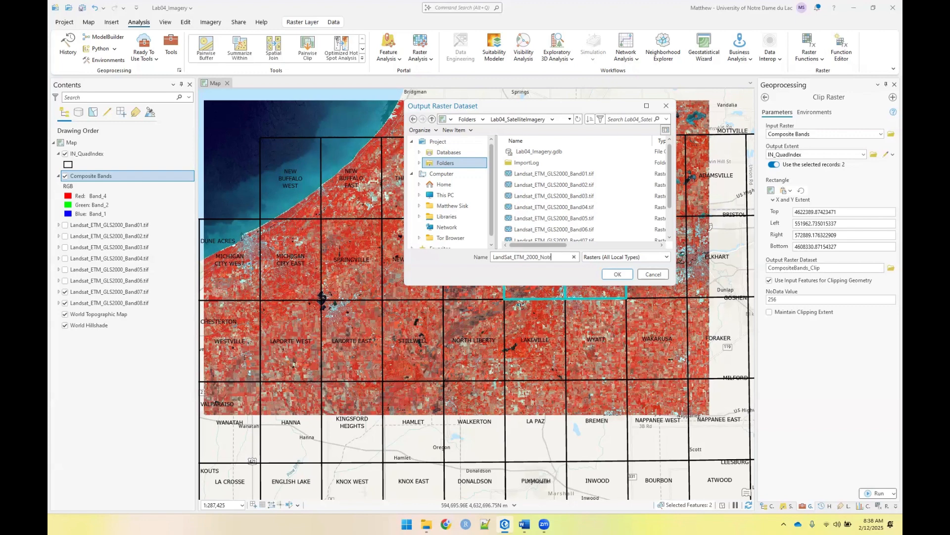
text(eDame.tif)
key(Return)
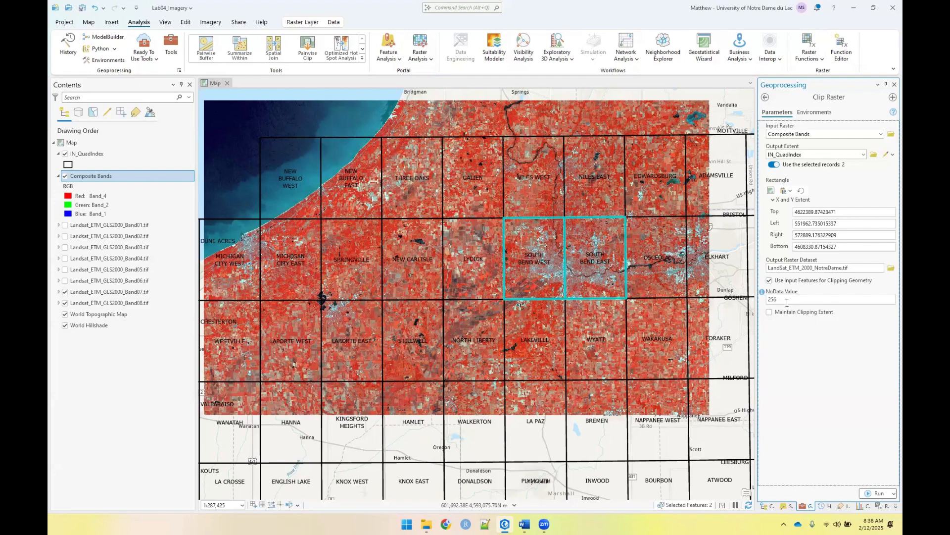
click(868, 494)
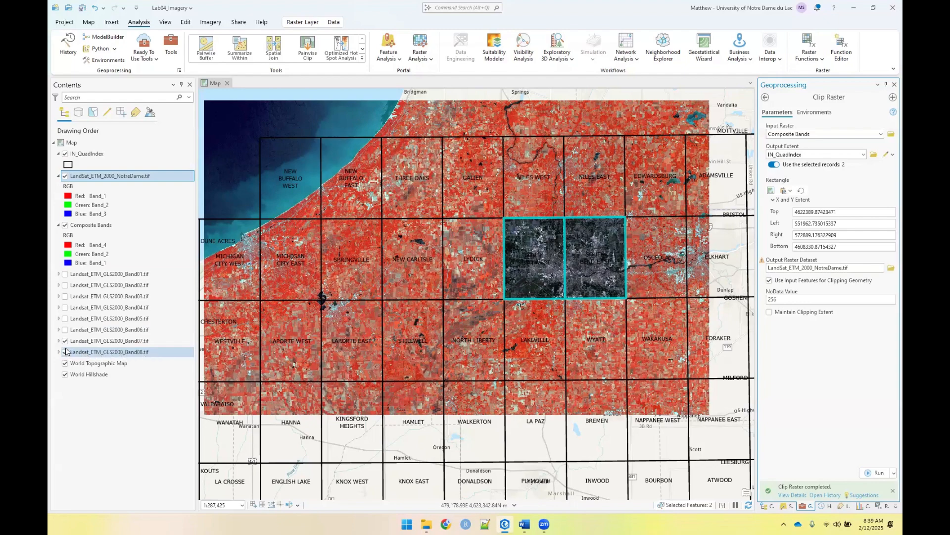
Clip Landsat_ETM_GLS2000_Band08.tif to the same selected quadrangles, with LandSat_ETM_2000_Pan_NotreDame.tif as the output raster
click(882, 135)
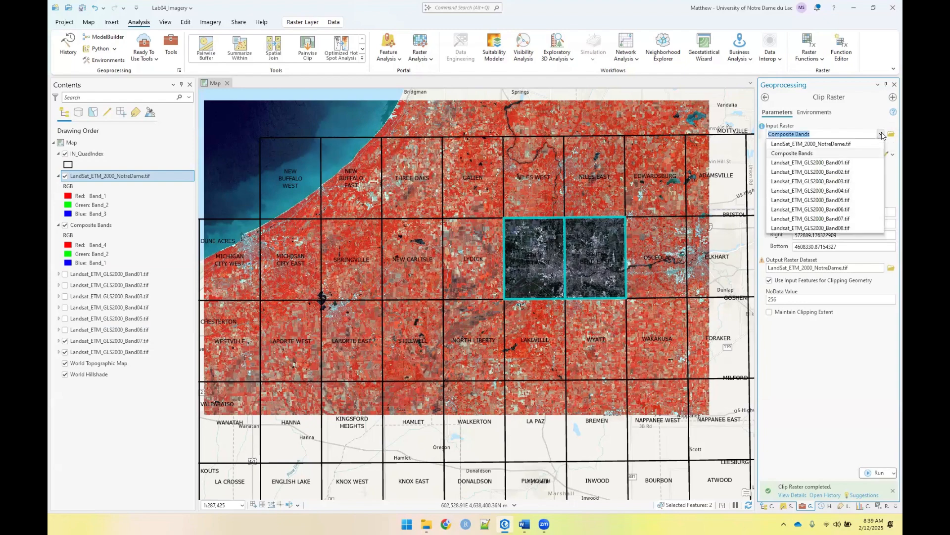
click(820, 229)
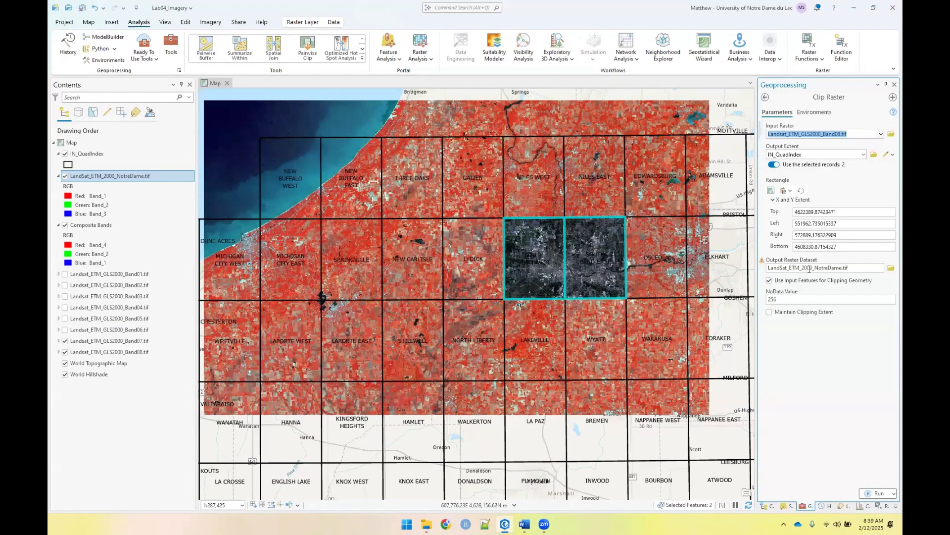
click(826, 268)
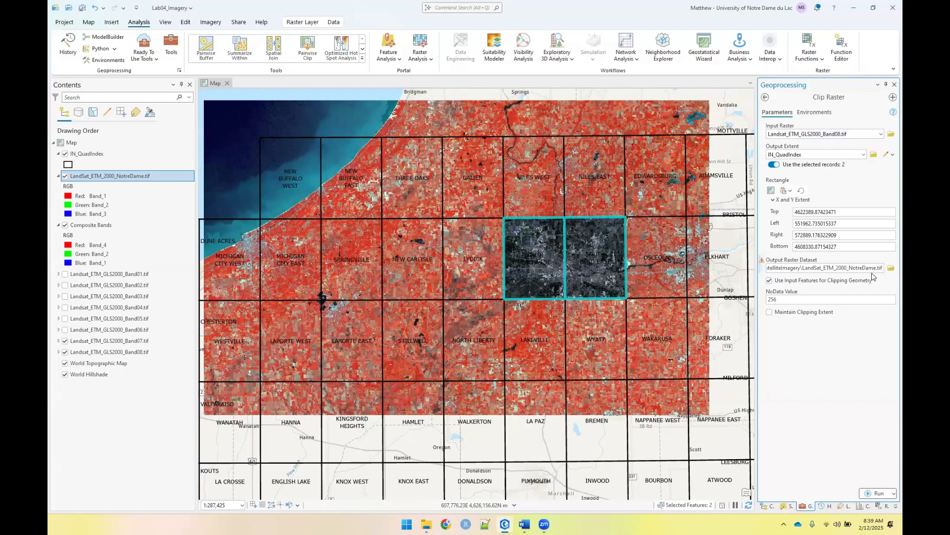
text(Pan_)
click(874, 494)
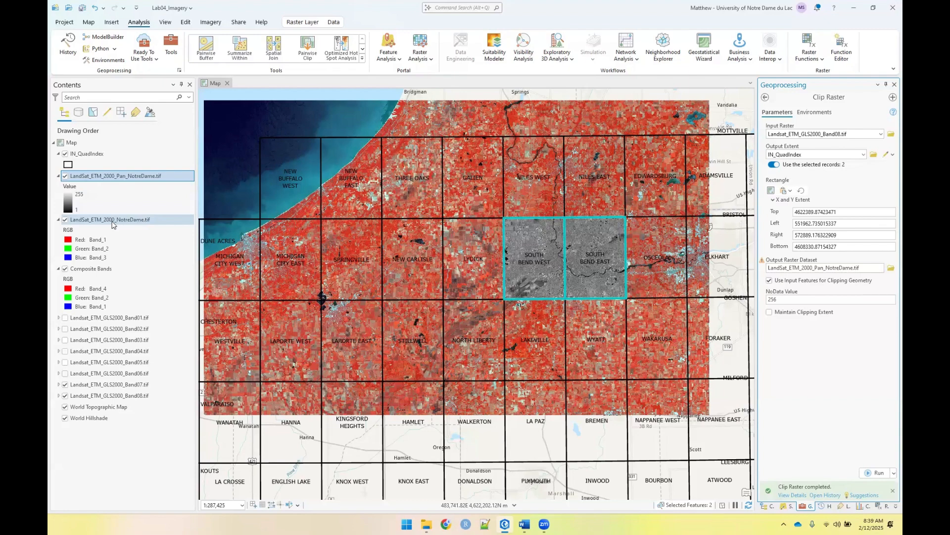
Turn off the original Landsat band layers, Composite Bands and IN_QuadIndex, leaving the two clipped rasters displayed over the basemap
click(83, 318)
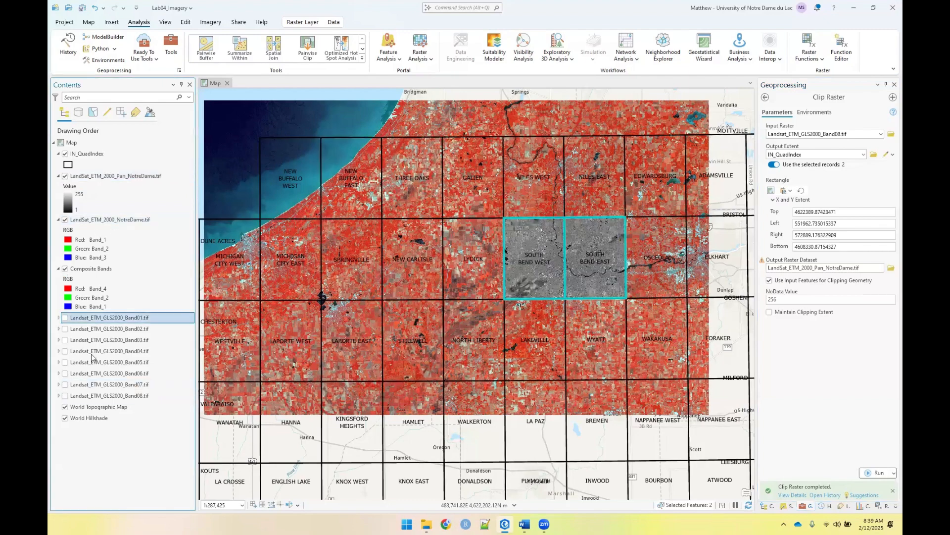
shift+click(79, 396)
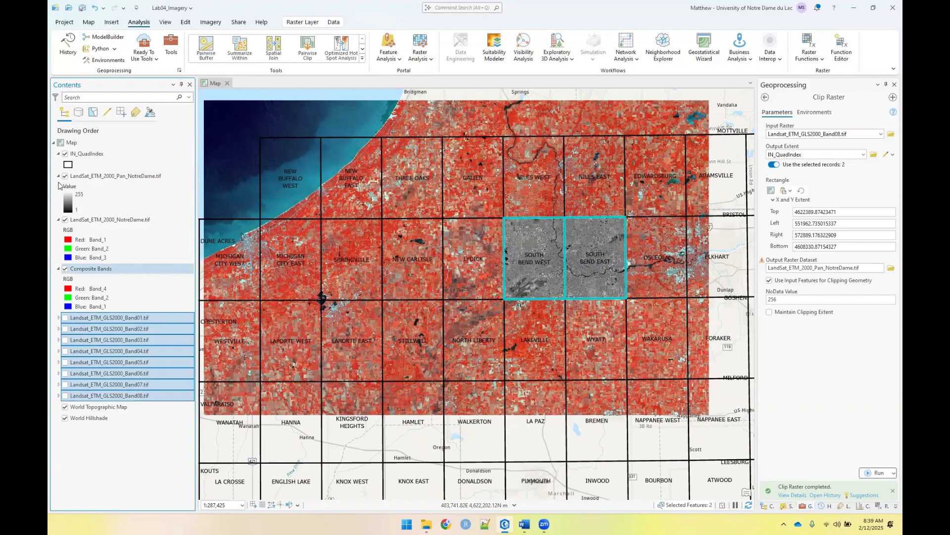
click(65, 268)
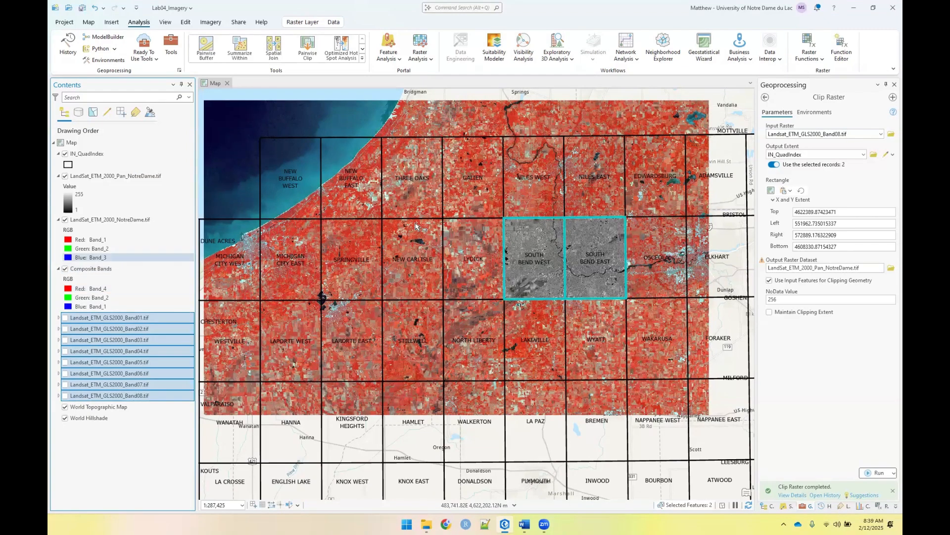
click(65, 153)
scroll(625, 253, down, 2)
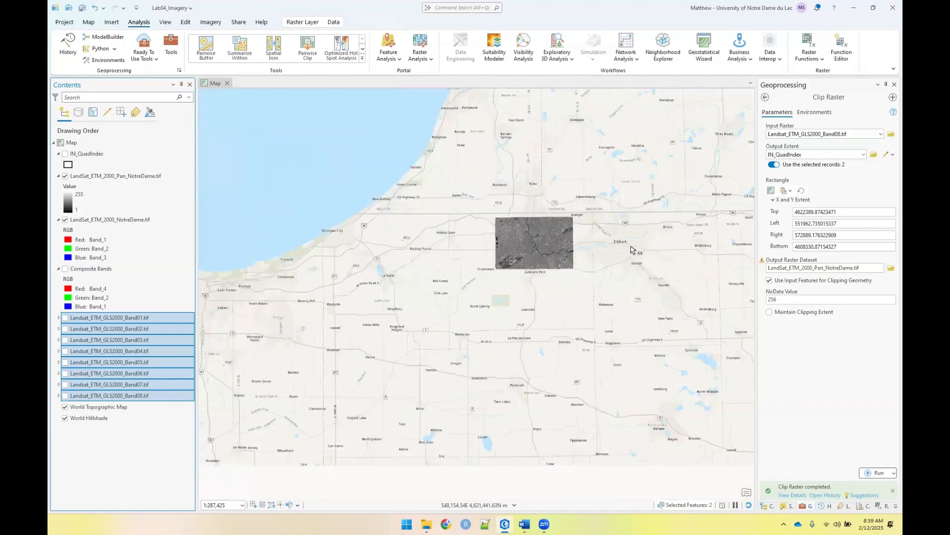
scroll(632, 250, up, 4)
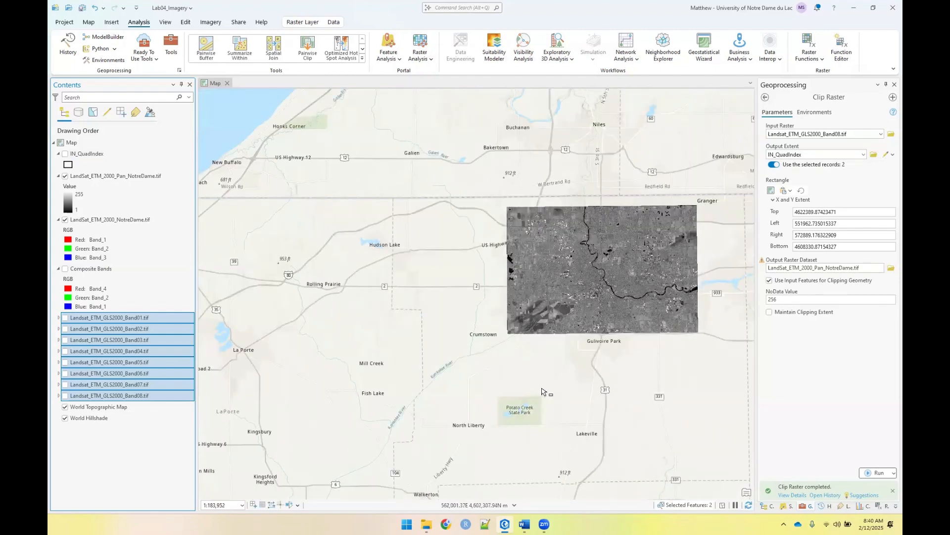
scroll(460, 391, up, 2)
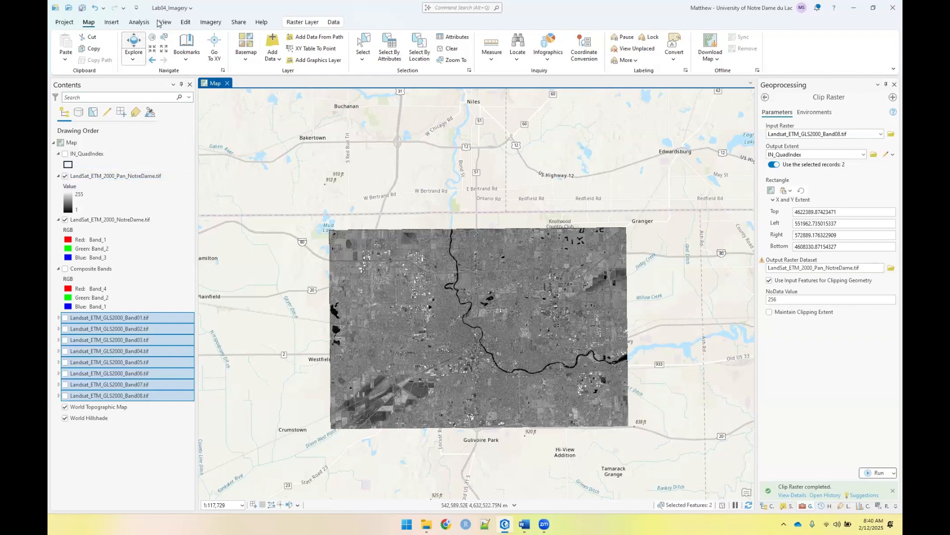
Open the Pansharpen raster function from the Appearance category of the system raster functions
click(212, 22)
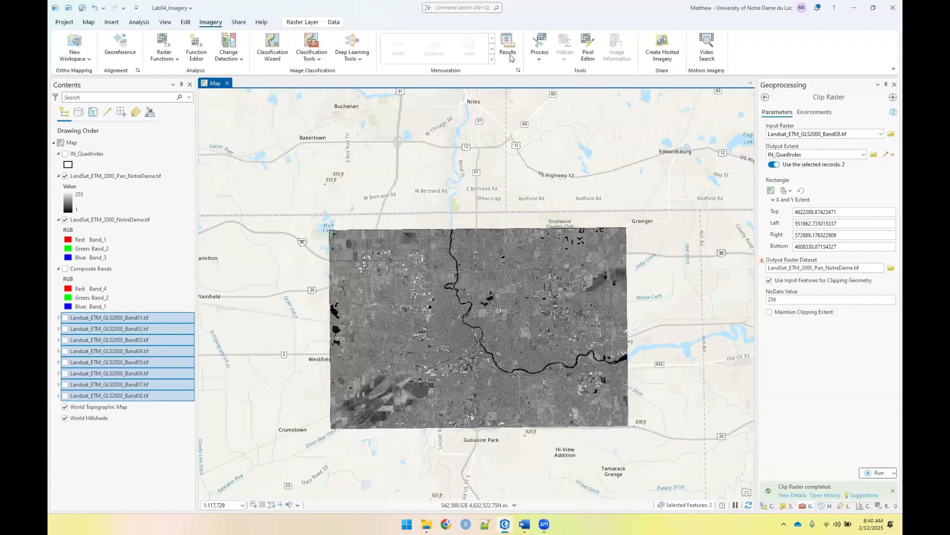
click(163, 46)
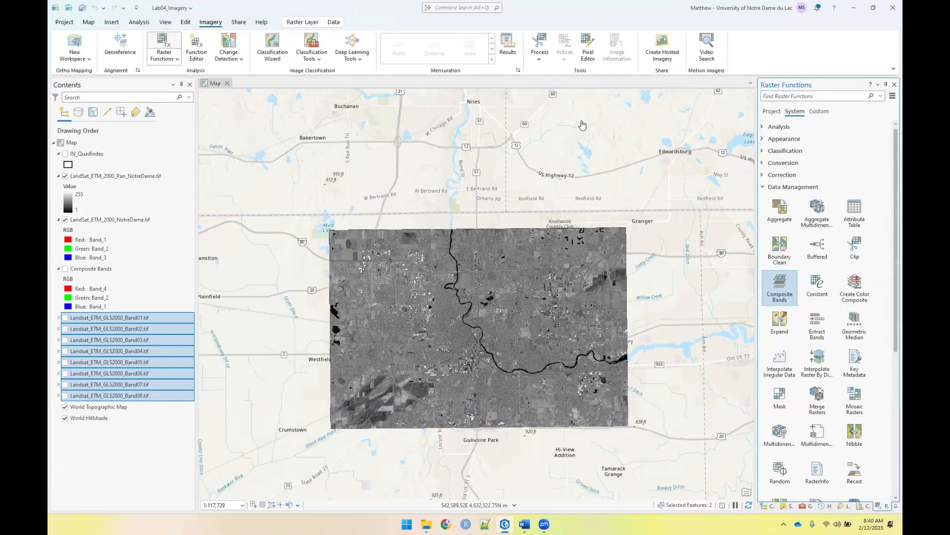
click(765, 190)
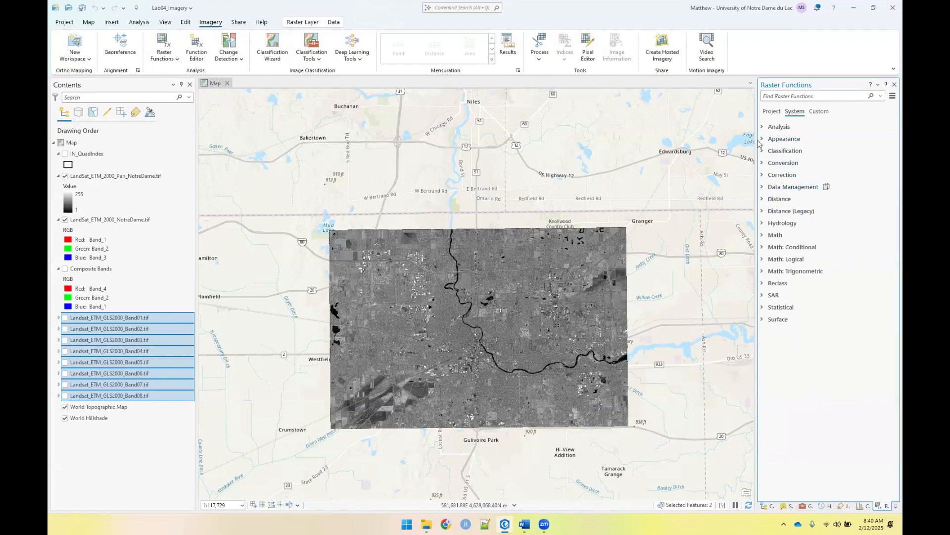
click(762, 140)
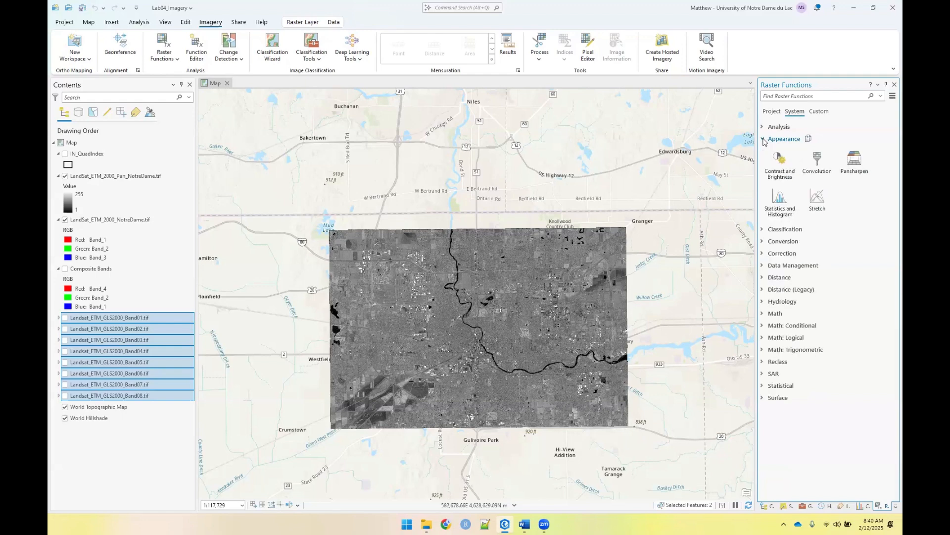
click(857, 164)
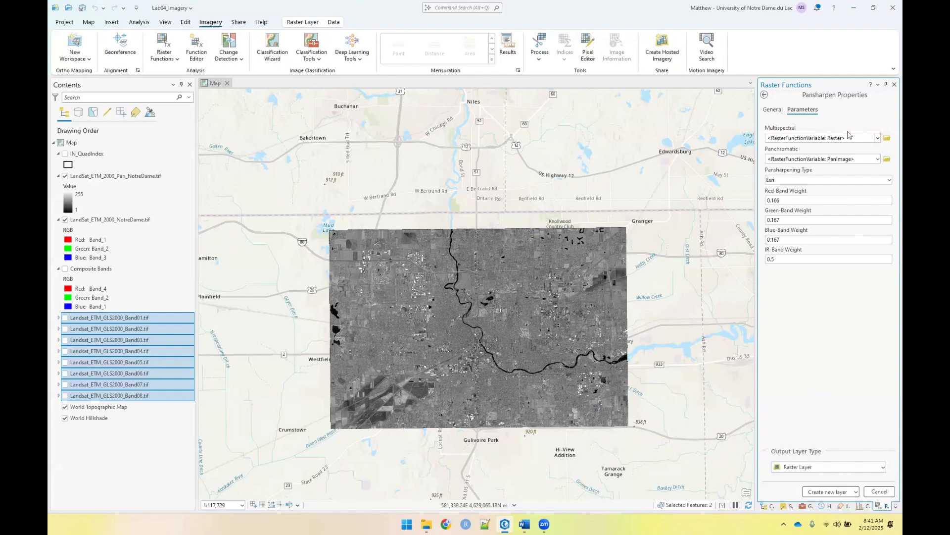
Pansharpen LandSat_ETM_2000_NotreDame.tif with LandSat_ETM_2000_Pan_NotreDame.tif as the panchromatic input and create the new layer
click(879, 138)
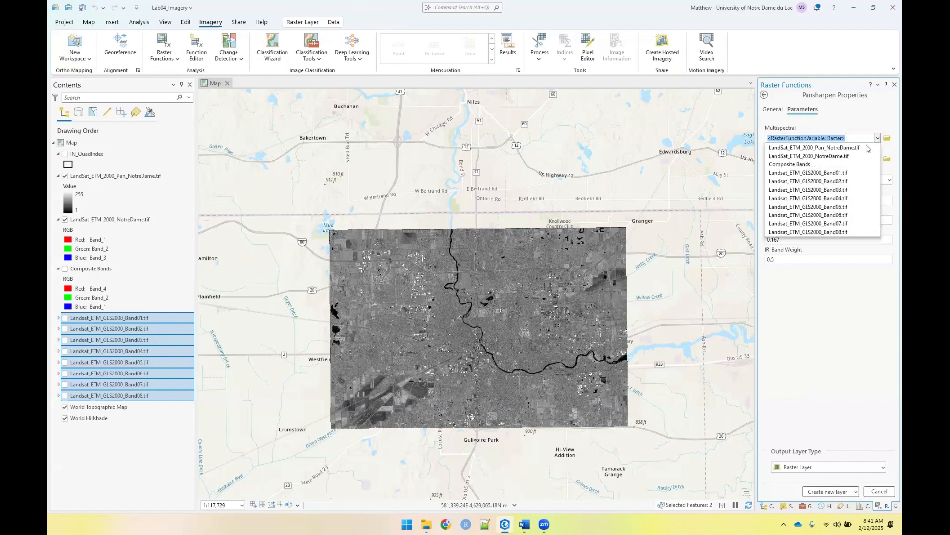
click(829, 157)
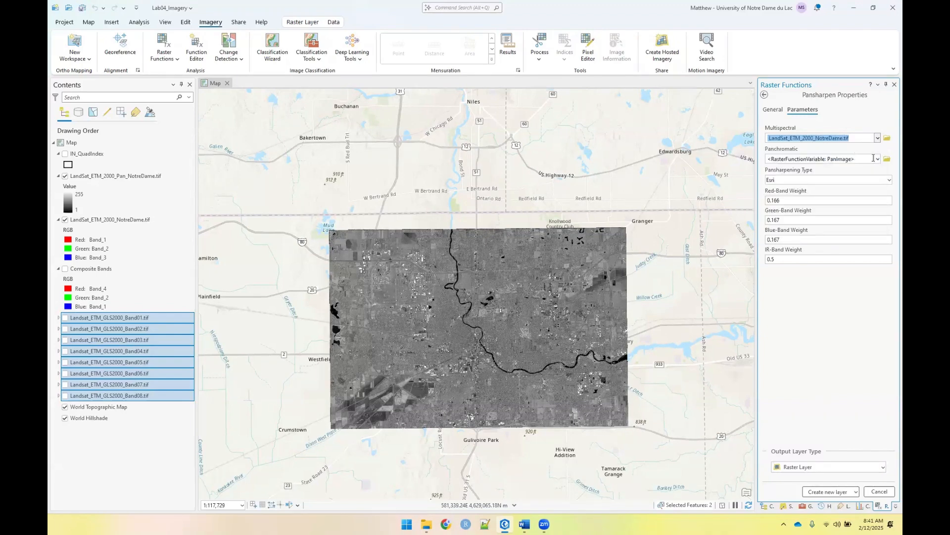
click(877, 159)
click(861, 169)
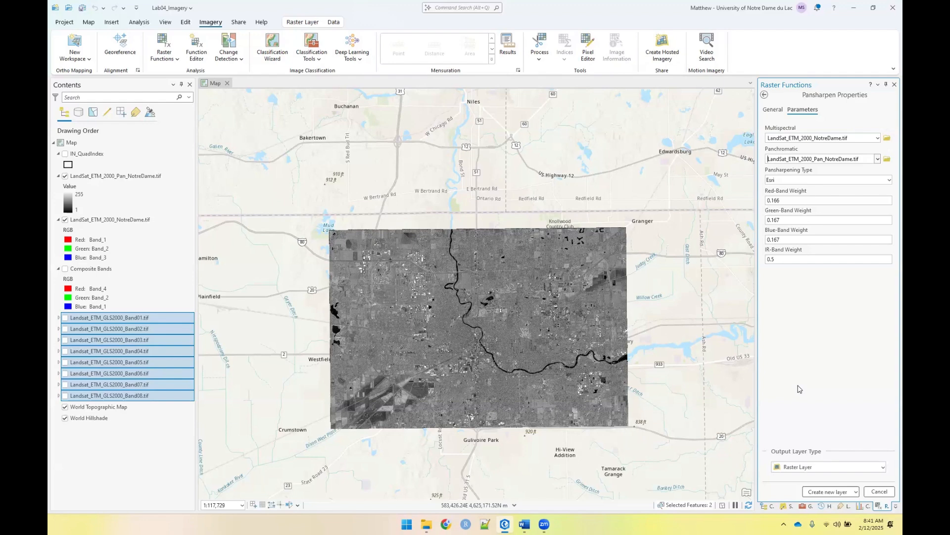
click(816, 492)
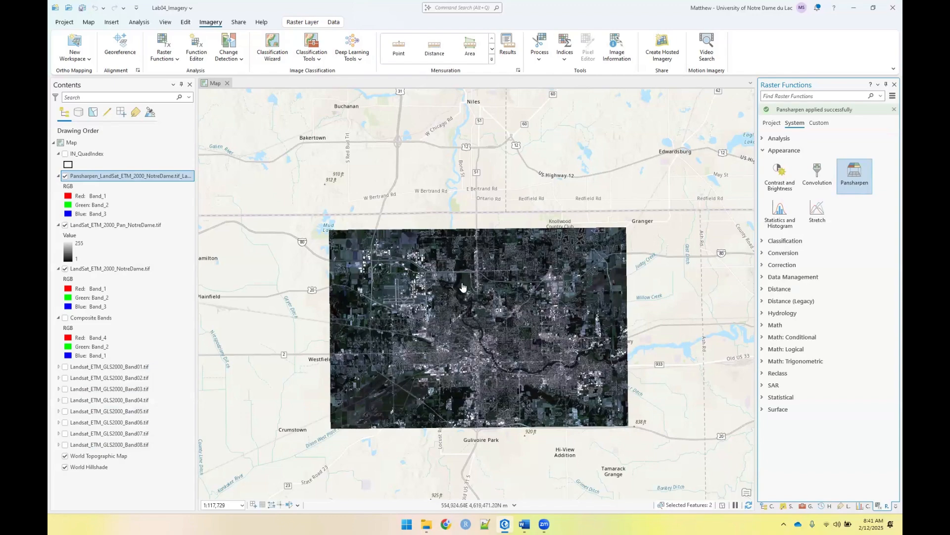
Turn off LandSat_ETM_2000_Pan_NotreDame.tif and toggle the pansharpened layer to compare it with the clipped multispectral image
scroll(473, 322, up, 2)
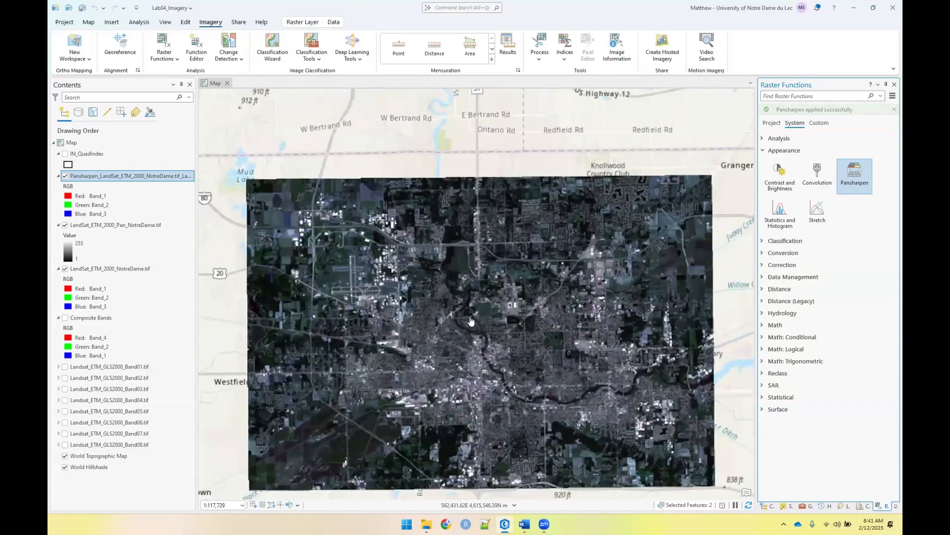
scroll(470, 321, up, 3)
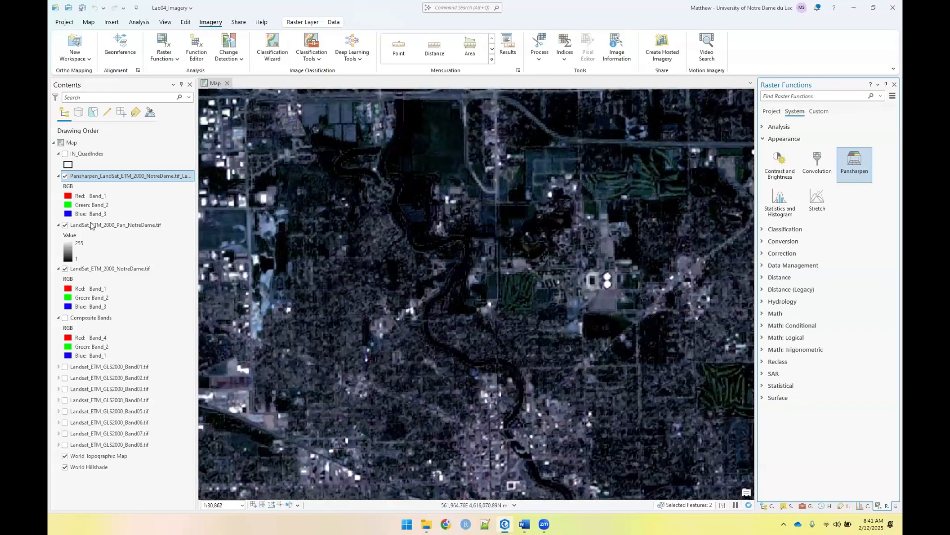
click(77, 226)
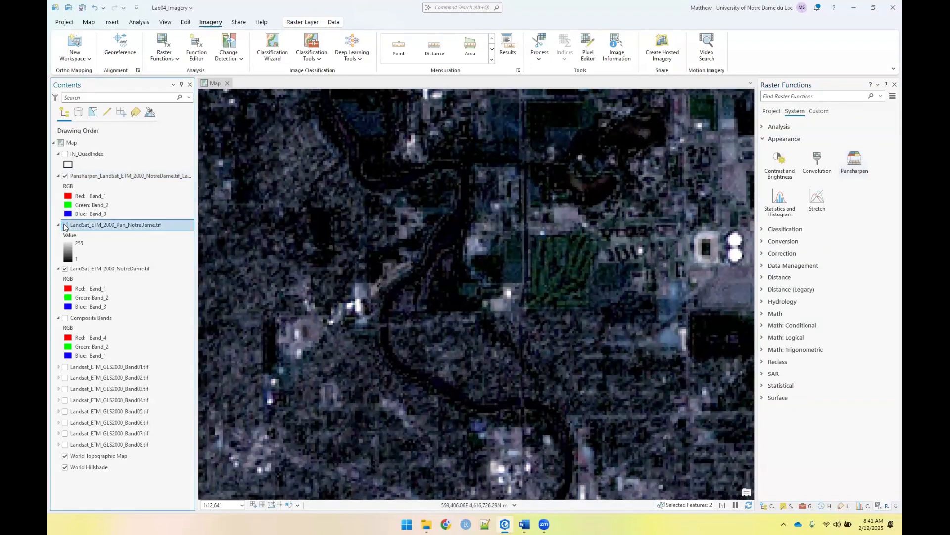
click(65, 225)
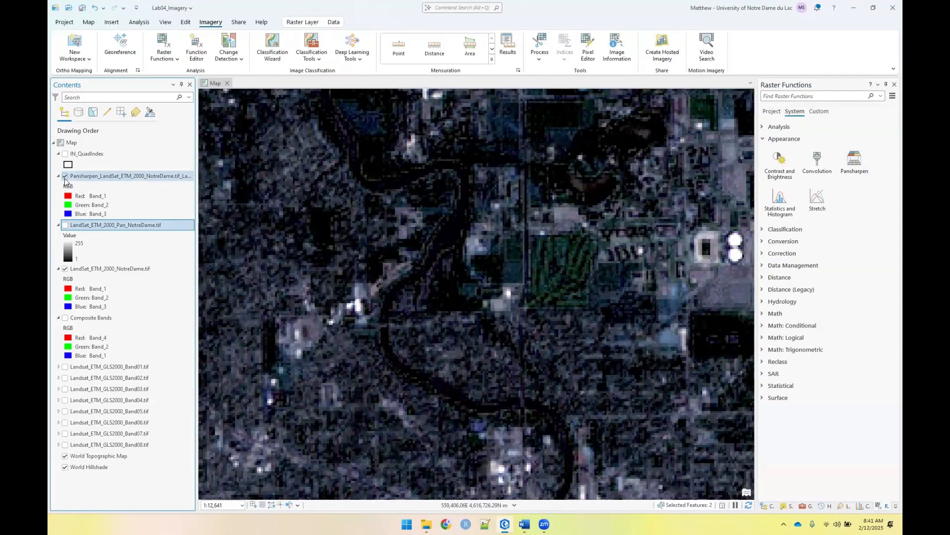
click(65, 176)
click(65, 176)
click(65, 177)
click(88, 175)
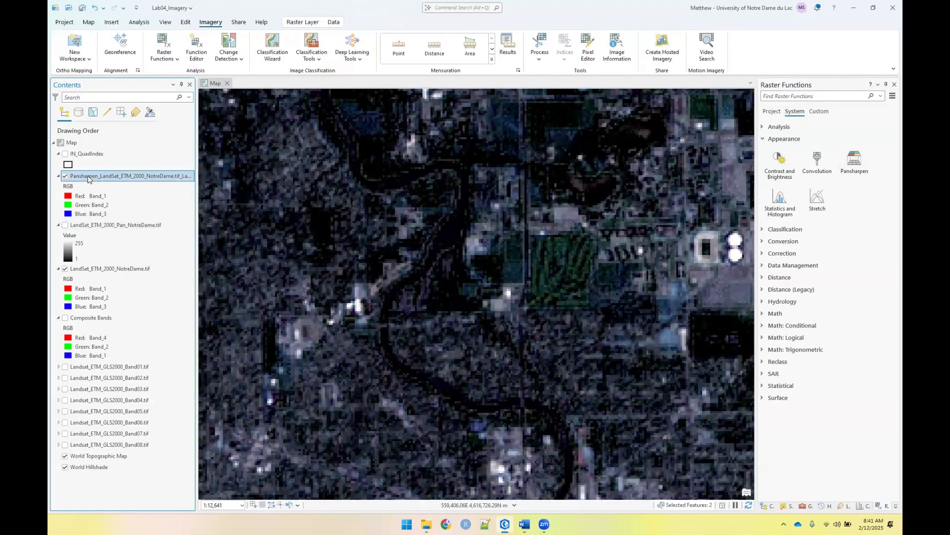
double_click(87, 175)
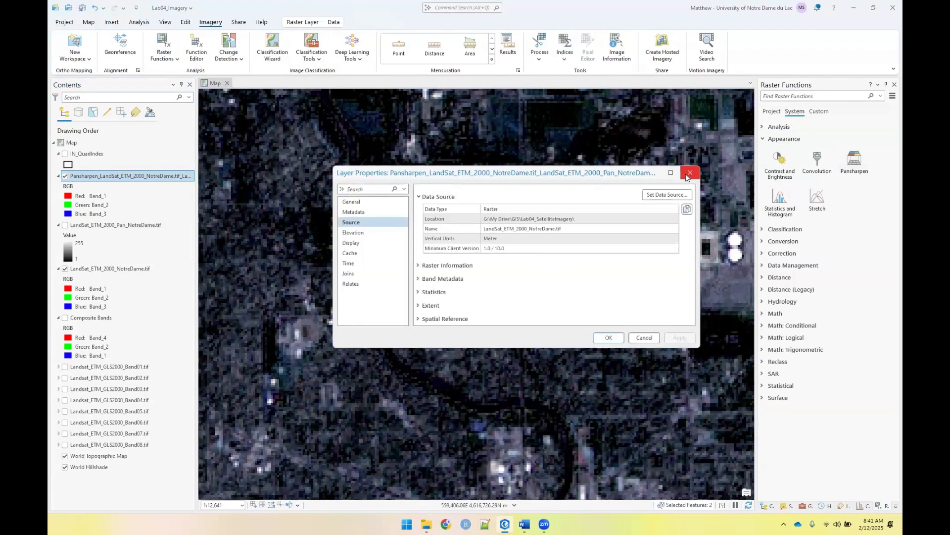
click(690, 172)
Set the pansharpened layer's RGB symbology to Band_4 for red, Band_2 for green and Band_1 for blue
right_click(122, 181)
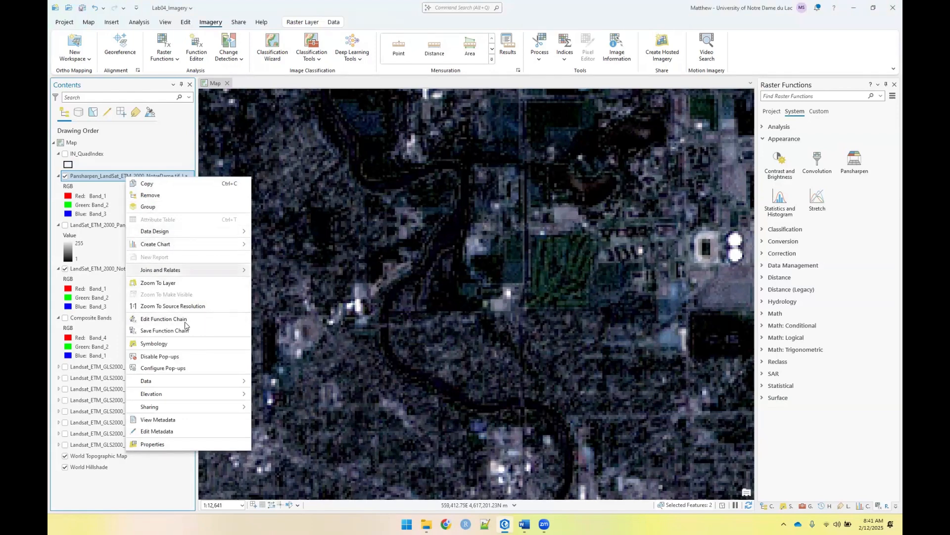
click(153, 343)
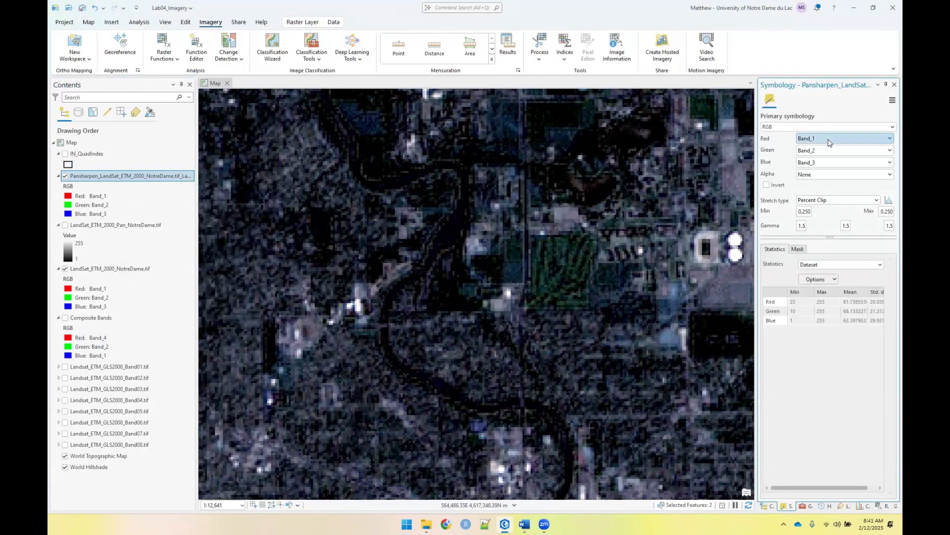
click(825, 139)
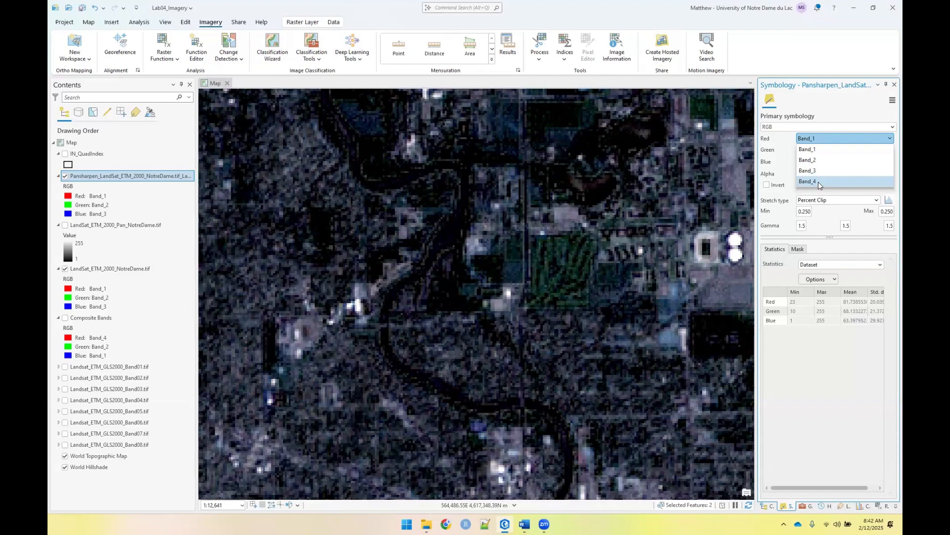
click(818, 182)
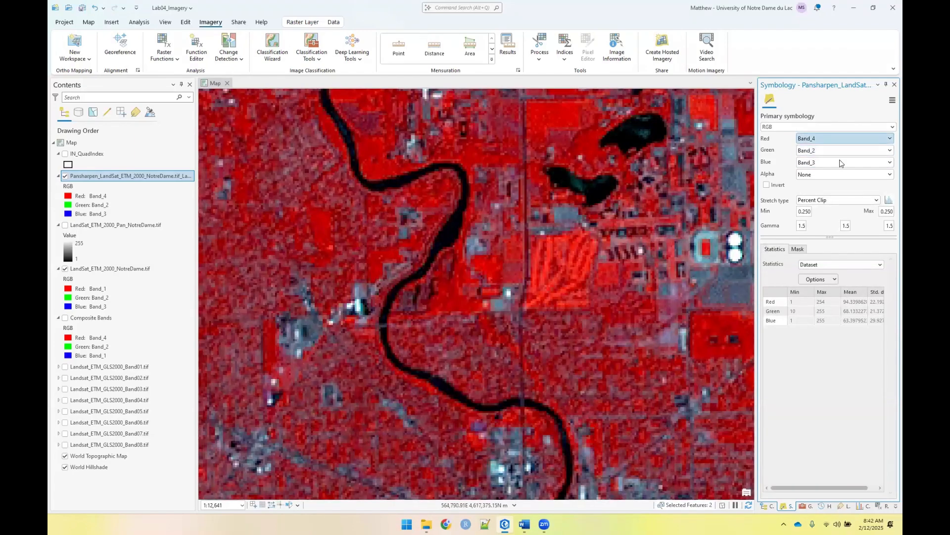
click(835, 157)
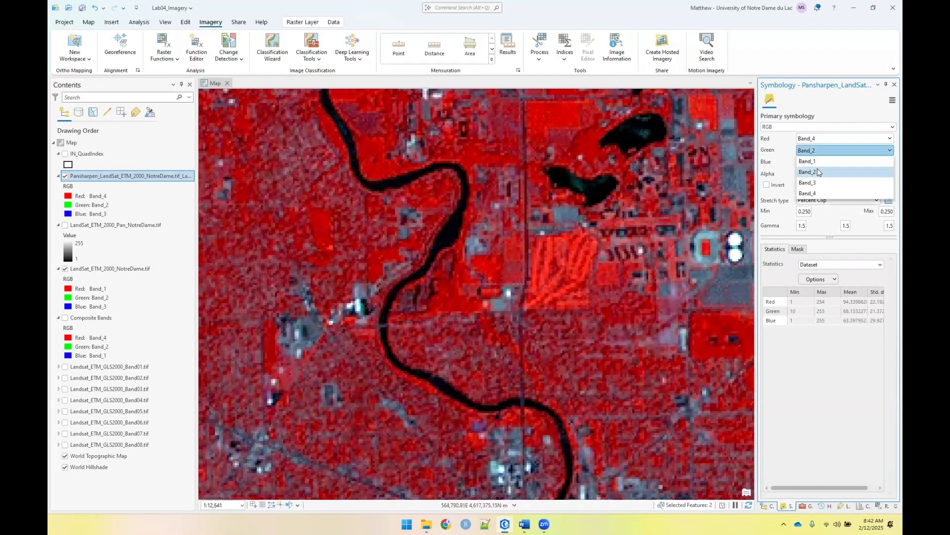
click(817, 170)
click(842, 162)
click(817, 172)
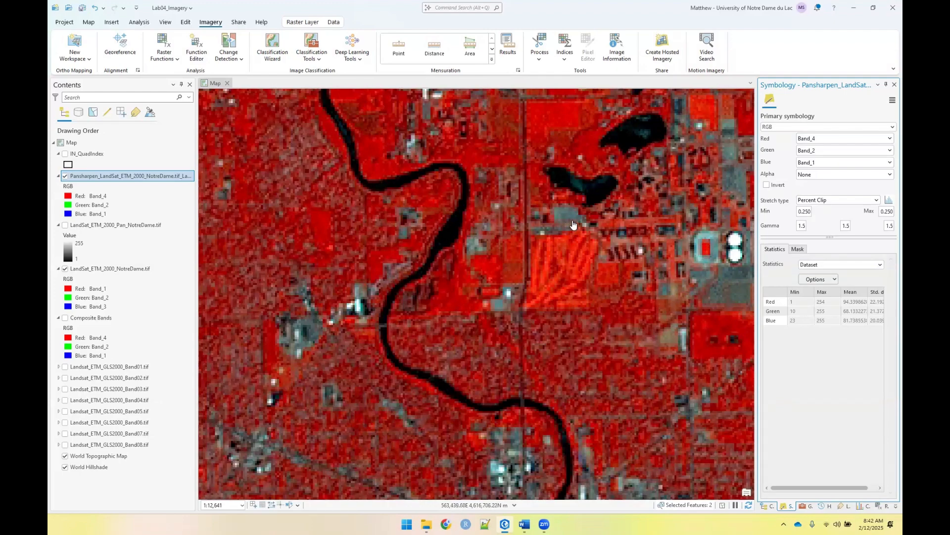
Toggle the pansharpened layer at different scales to compare it with the clipped multispectral image, leaving it turned off
click(65, 176)
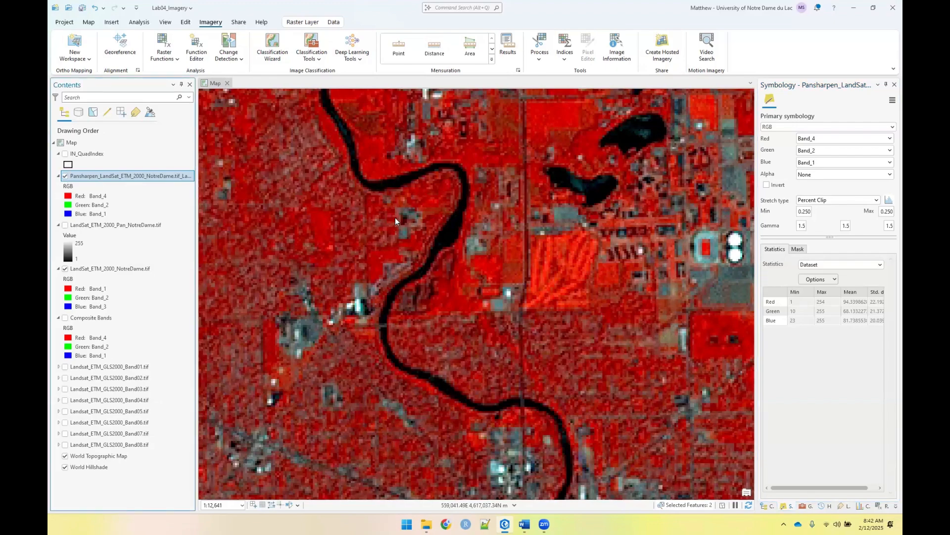
scroll(401, 218, up, 3)
scroll(401, 219, down, 6)
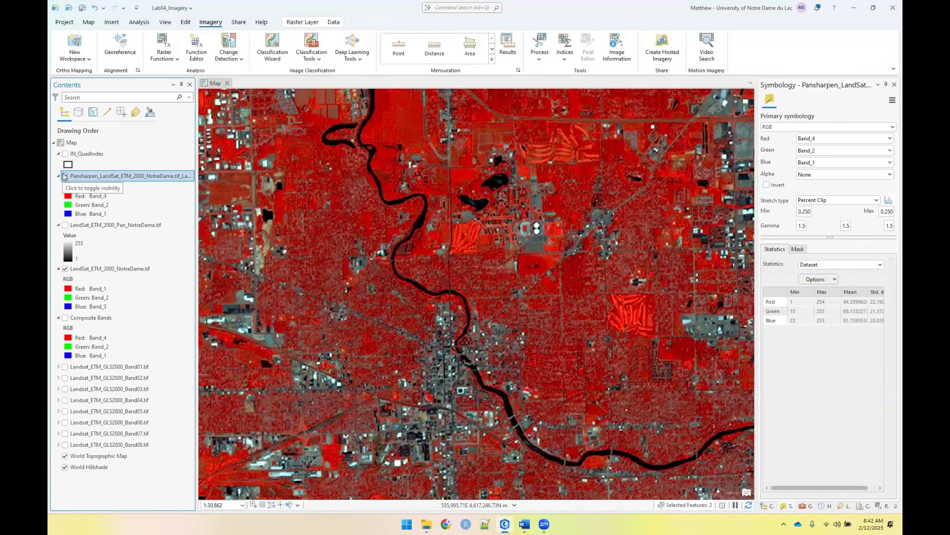
click(64, 176)
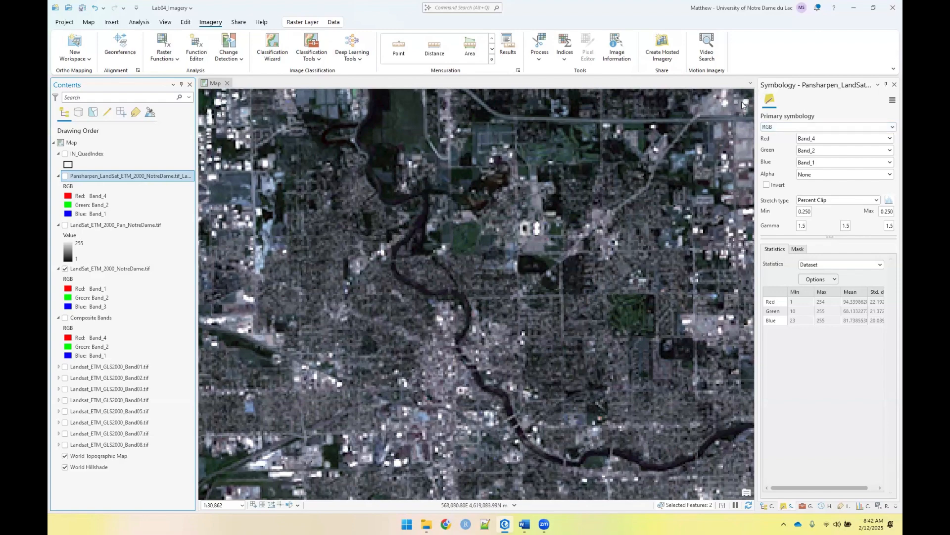
Open the NDVI raster function from the Analysis category of the system raster functions
click(801, 311)
click(822, 349)
click(164, 43)
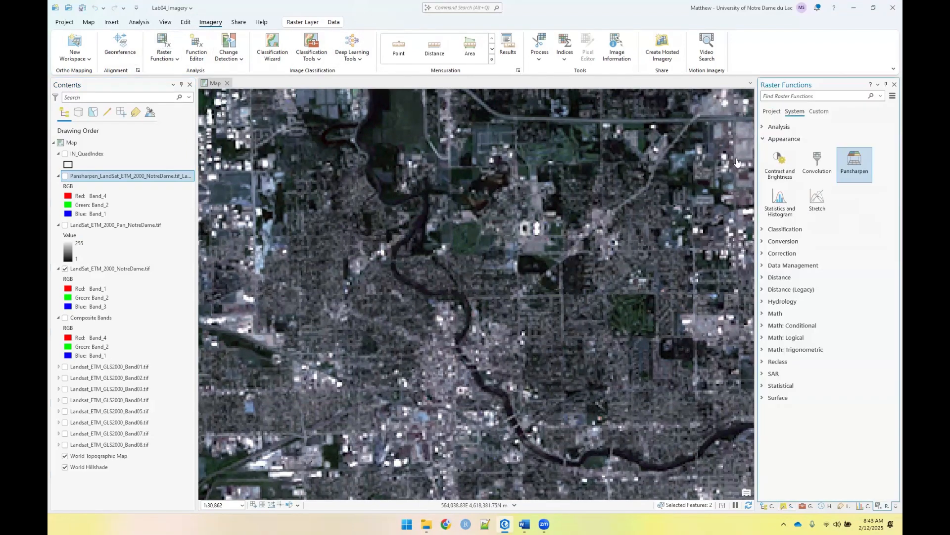
click(762, 140)
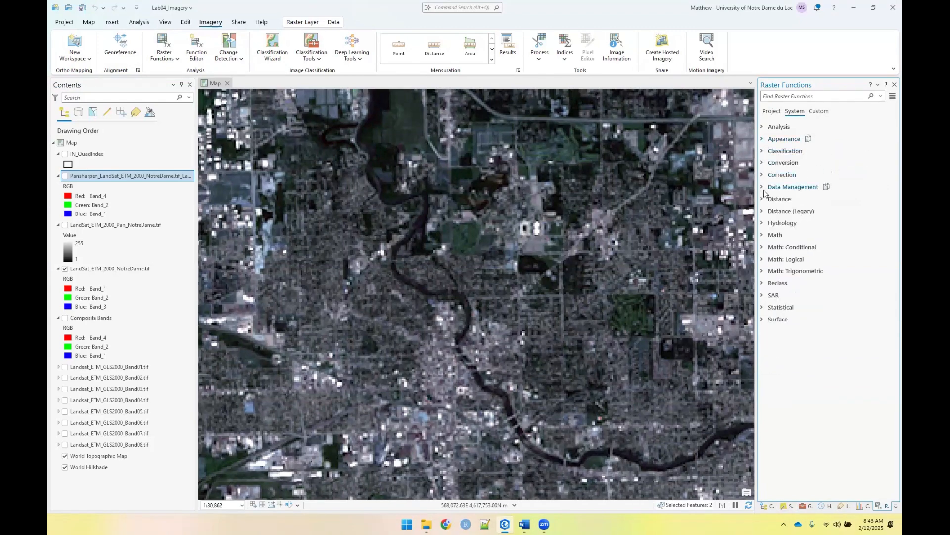
click(763, 127)
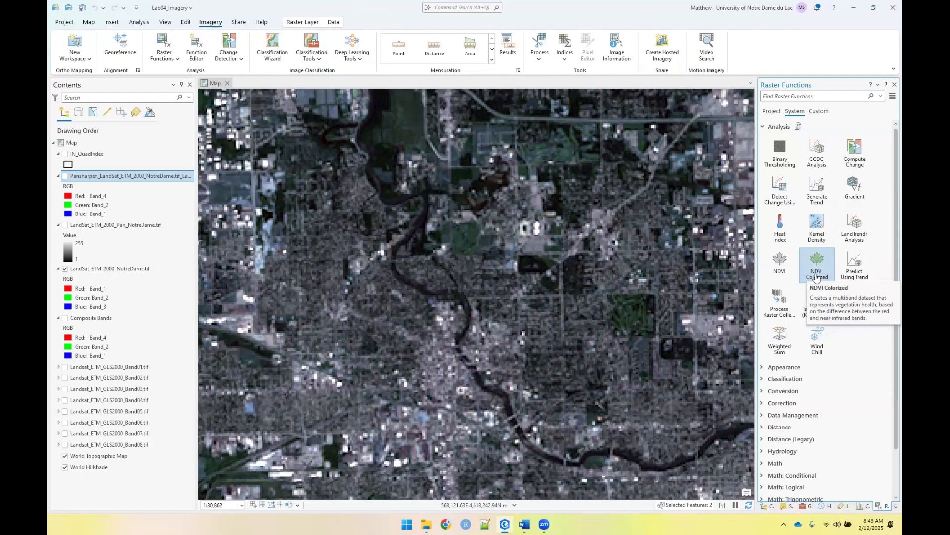
click(781, 269)
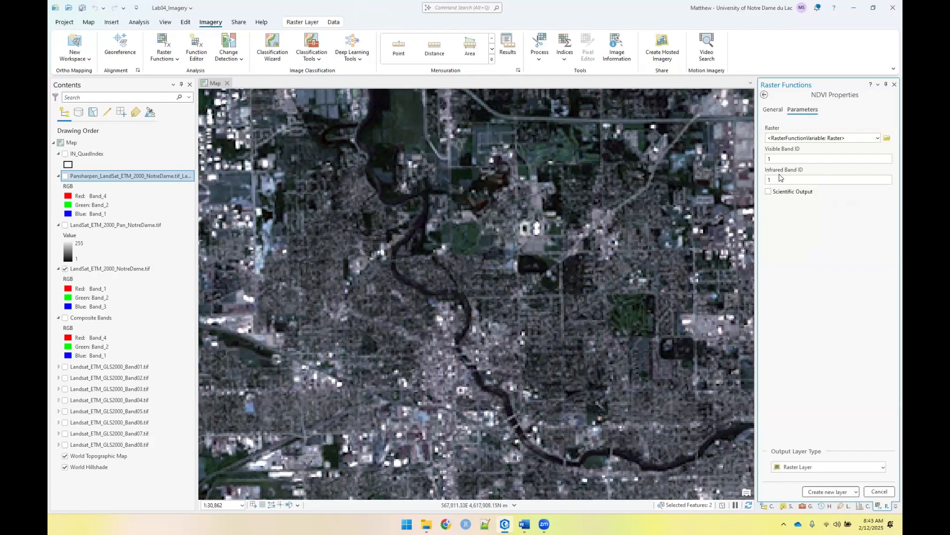
Create an NDVI layer from LandSat_ETM_2000_NotreDame.tif with visible band ID 3 and infrared band ID 4
click(876, 138)
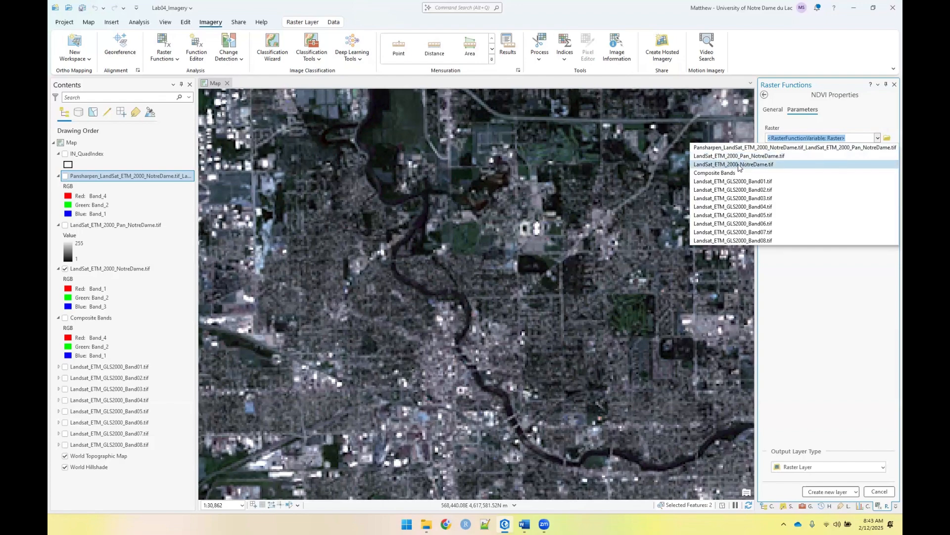
click(756, 165)
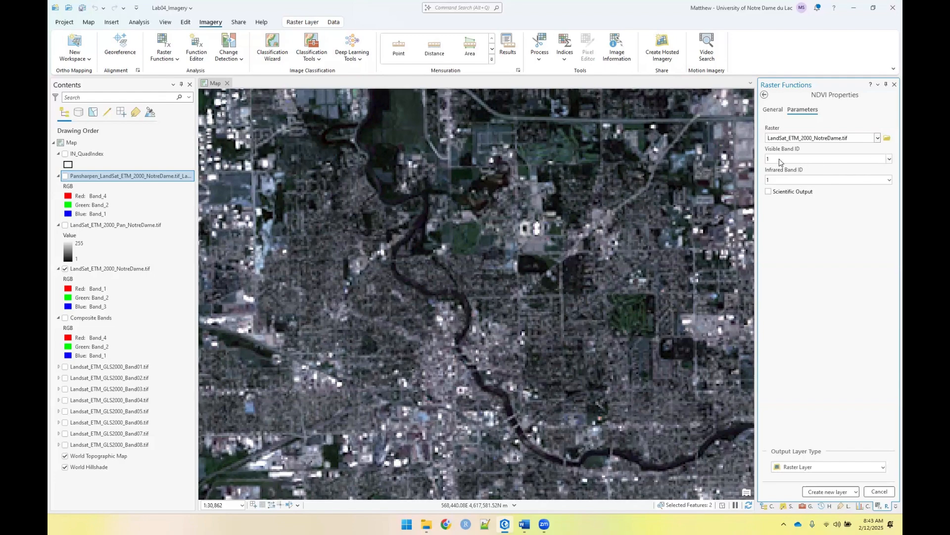
click(889, 159)
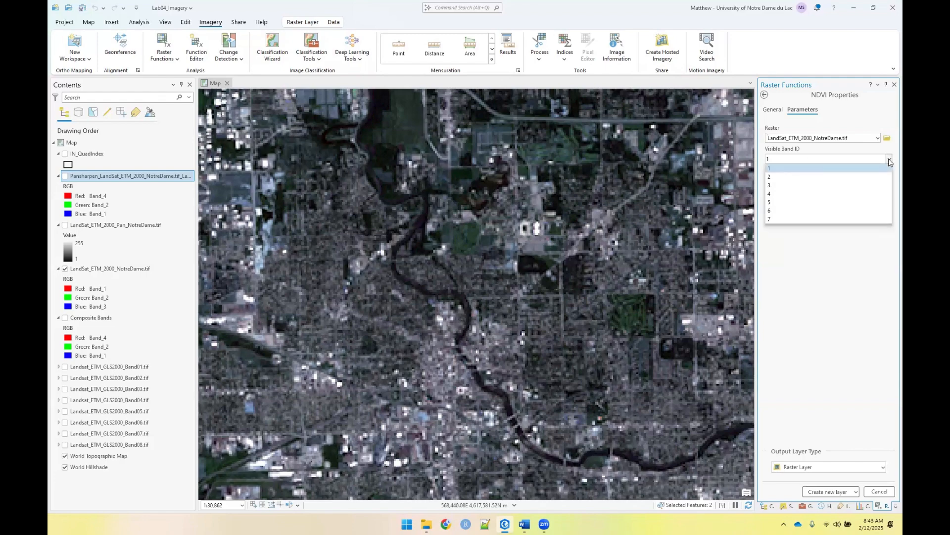
click(825, 185)
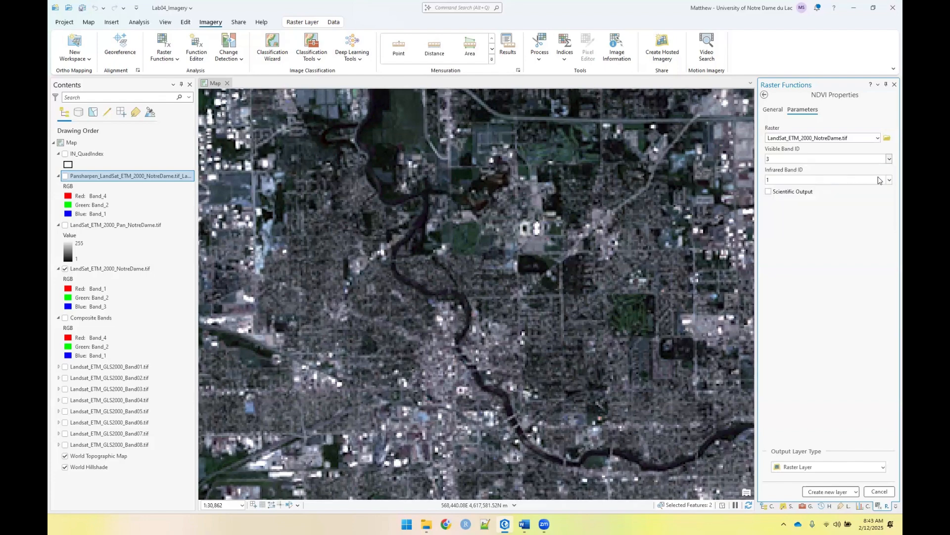
click(889, 180)
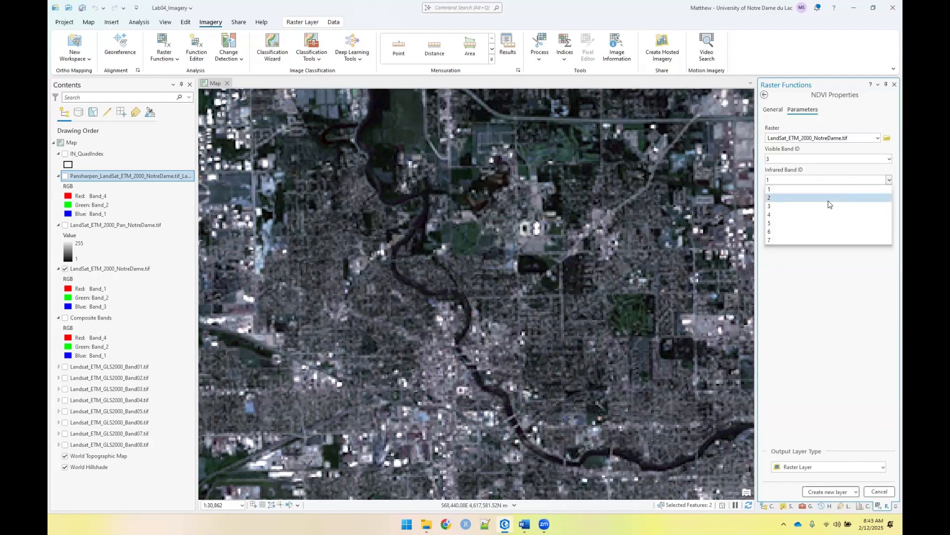
click(809, 215)
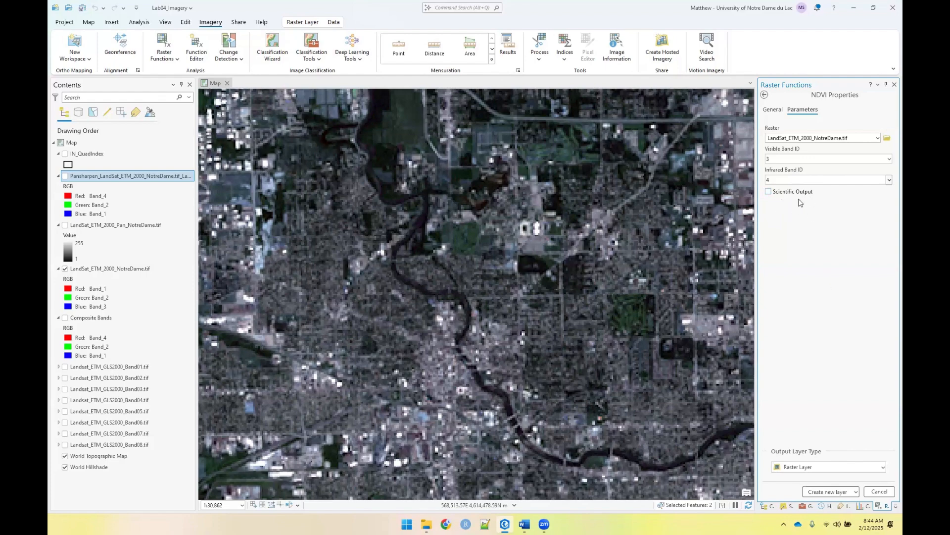
click(824, 492)
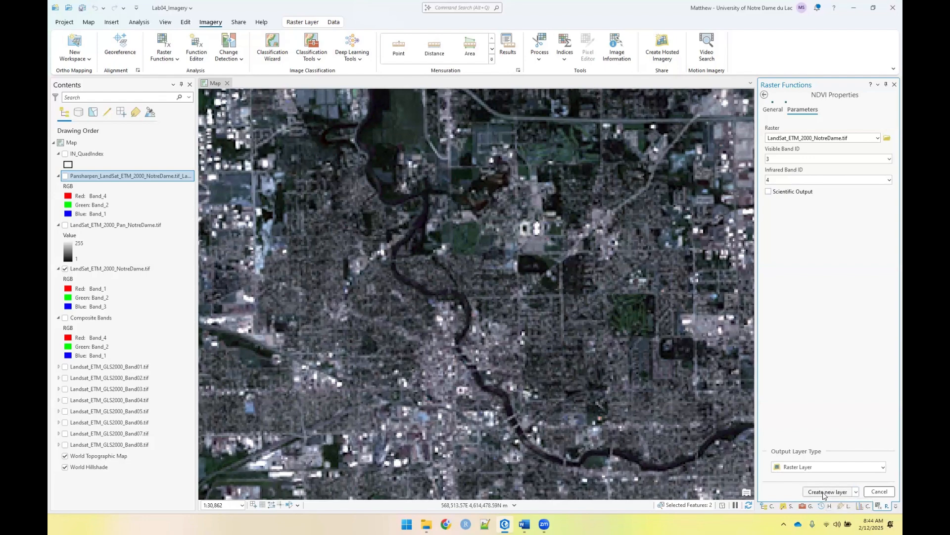
scroll(468, 282, down, 3)
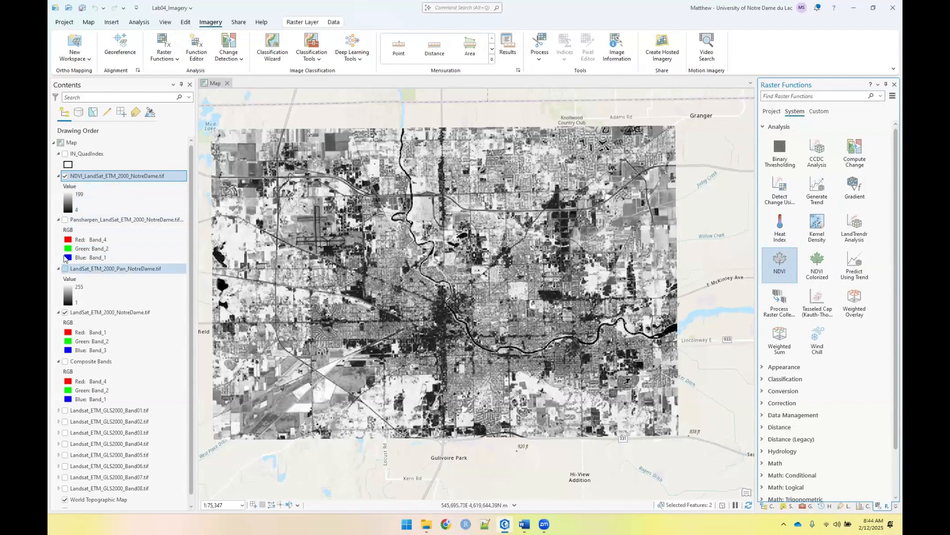
Set the RGB symbology of LandSat_ETM_2000_NotreDame.tif to Band_4 for red, Band_2 for green and Band_1 for blue
double_click(83, 313)
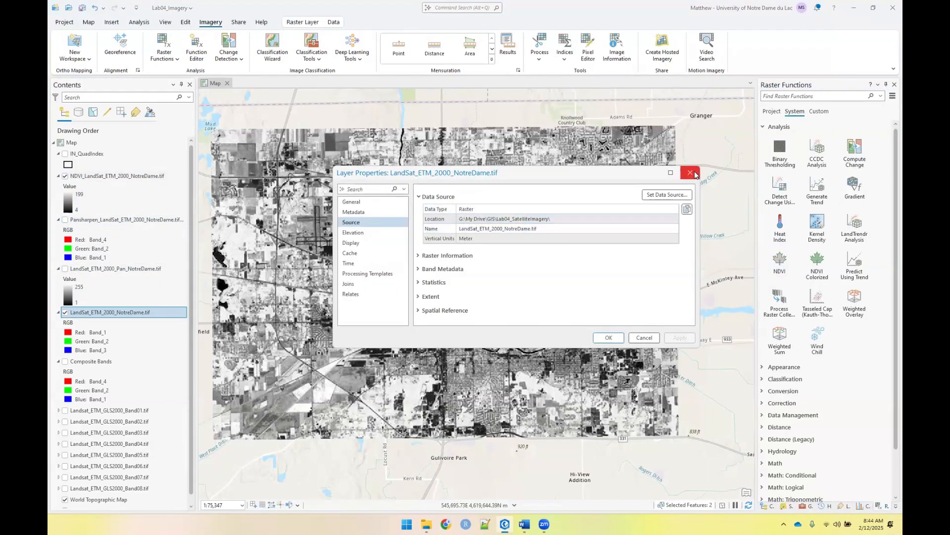
key(Escape)
right_click(122, 317)
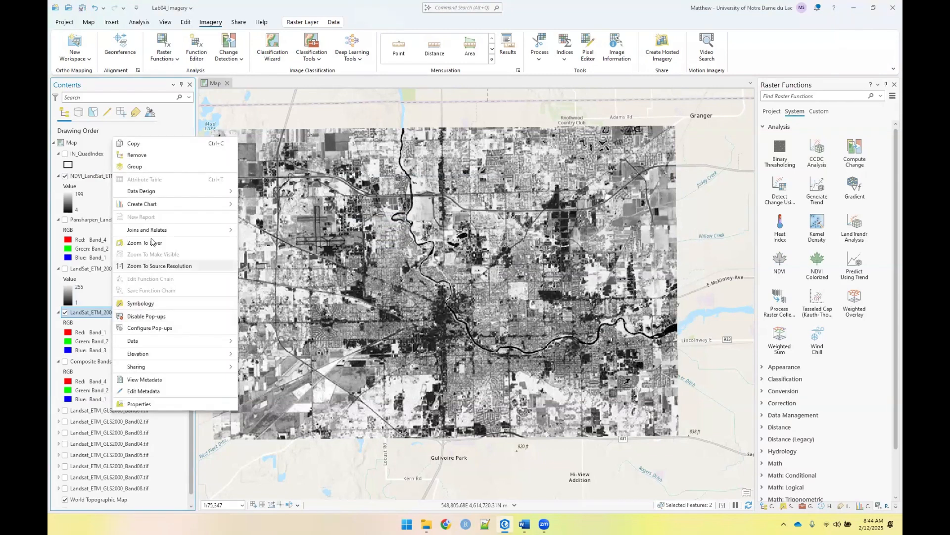
click(140, 303)
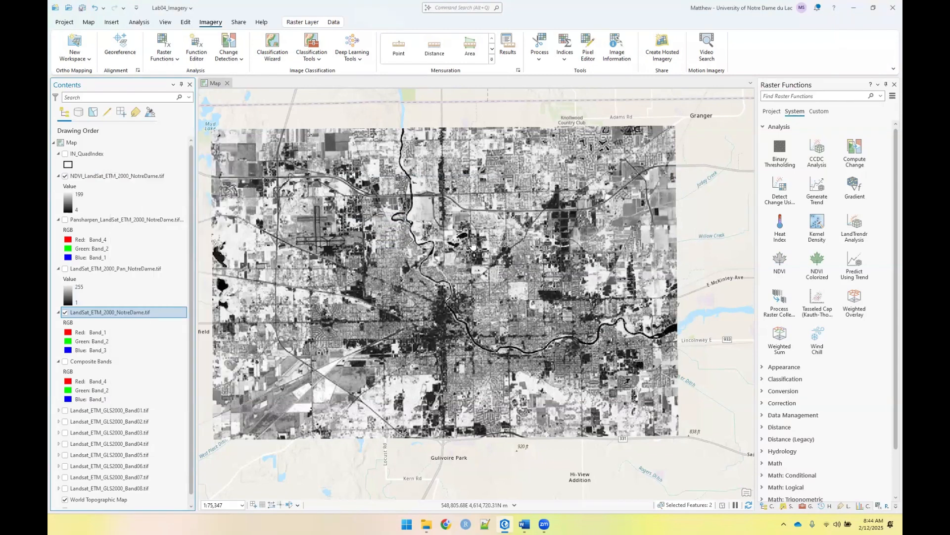
click(808, 141)
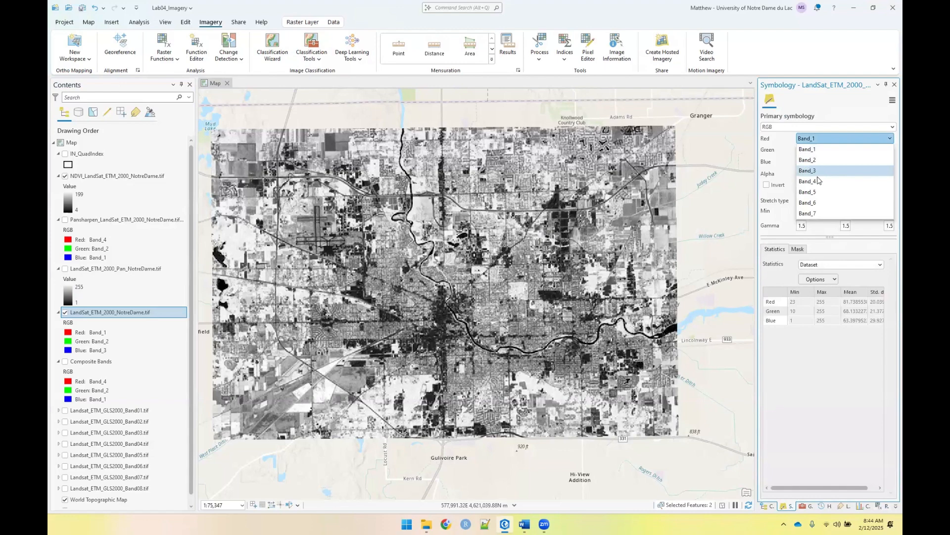
click(816, 181)
click(816, 165)
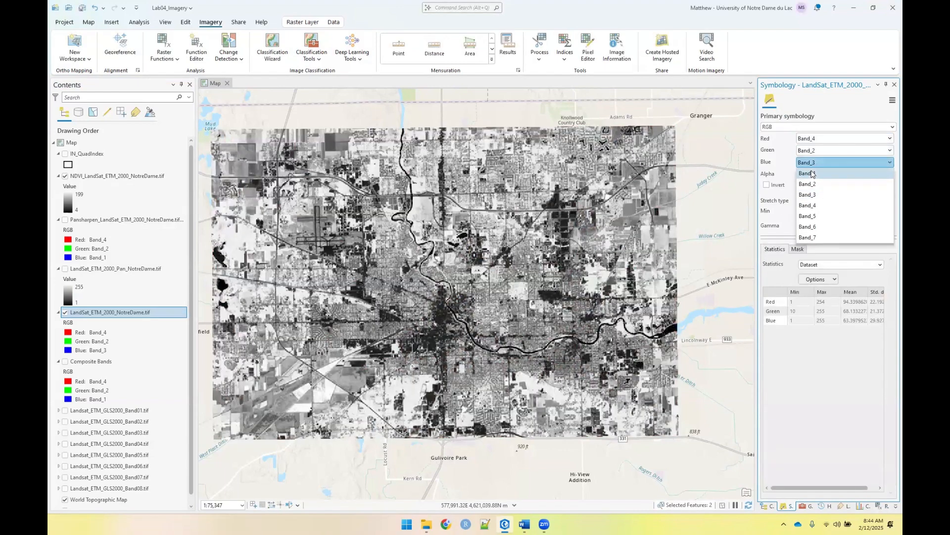
click(817, 173)
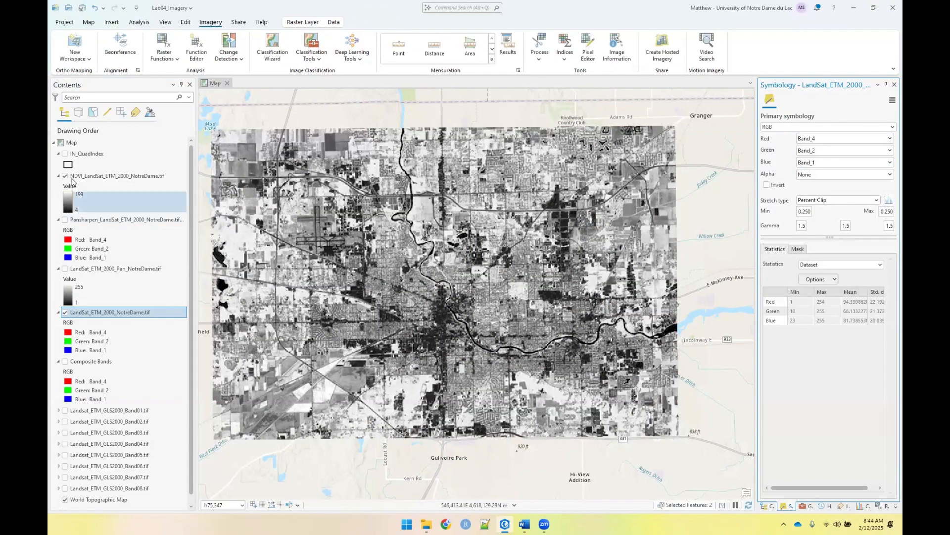
Toggle the NDVI layer at a closer scale to compare vegetation, water and built-up areas with the false-colour image beneath it
scroll(370, 232, up, 4)
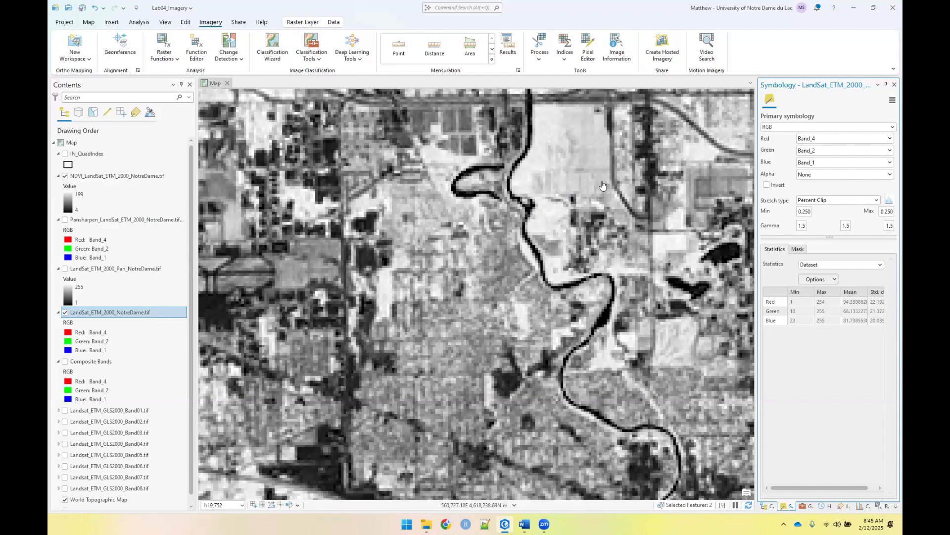
click(65, 176)
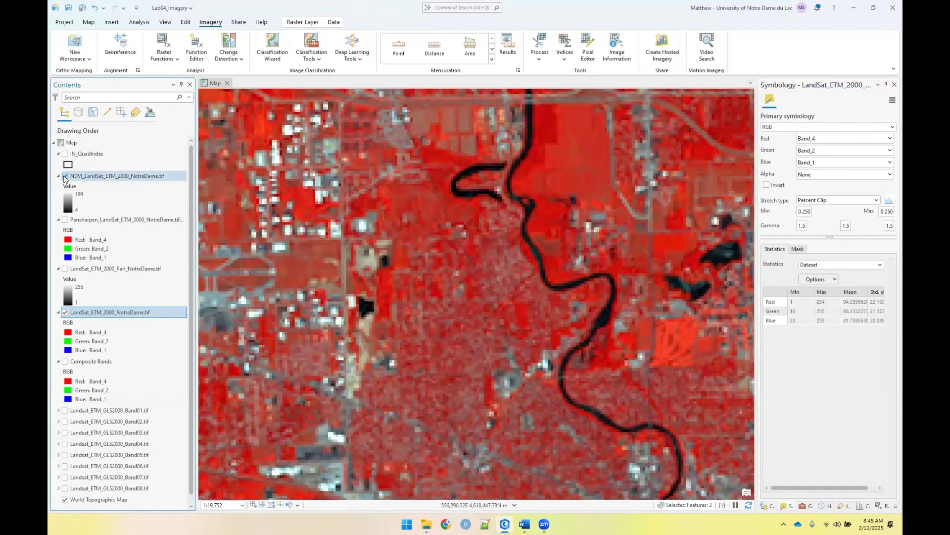
click(65, 176)
click(65, 176)
click(65, 176)
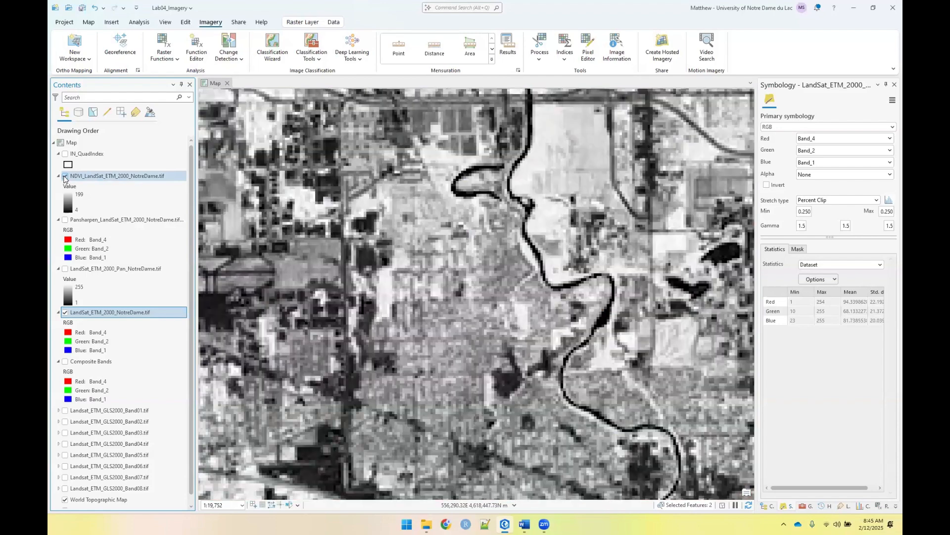
click(65, 176)
click(64, 176)
click(64, 176)
click(65, 177)
click(65, 176)
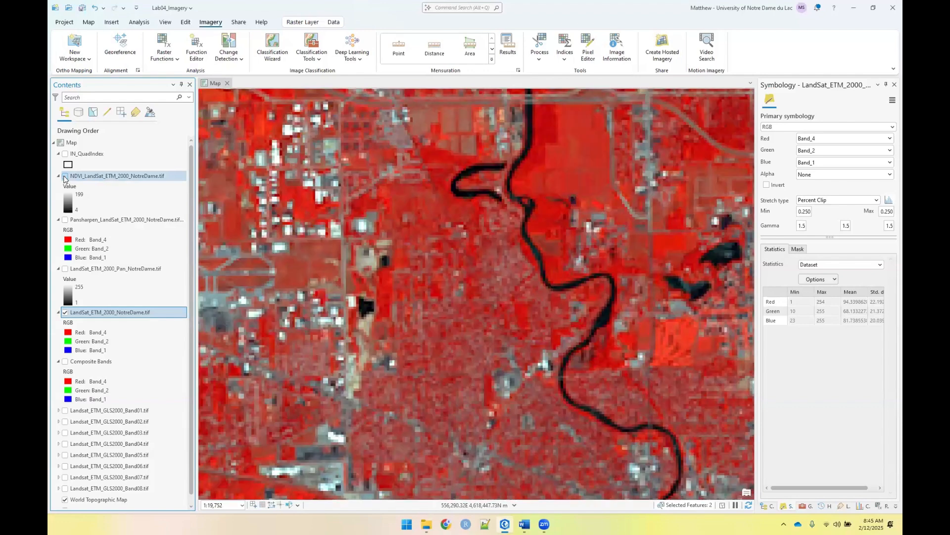
click(65, 176)
click(65, 176)
click(65, 177)
click(65, 177)
click(65, 176)
click(65, 176)
click(65, 177)
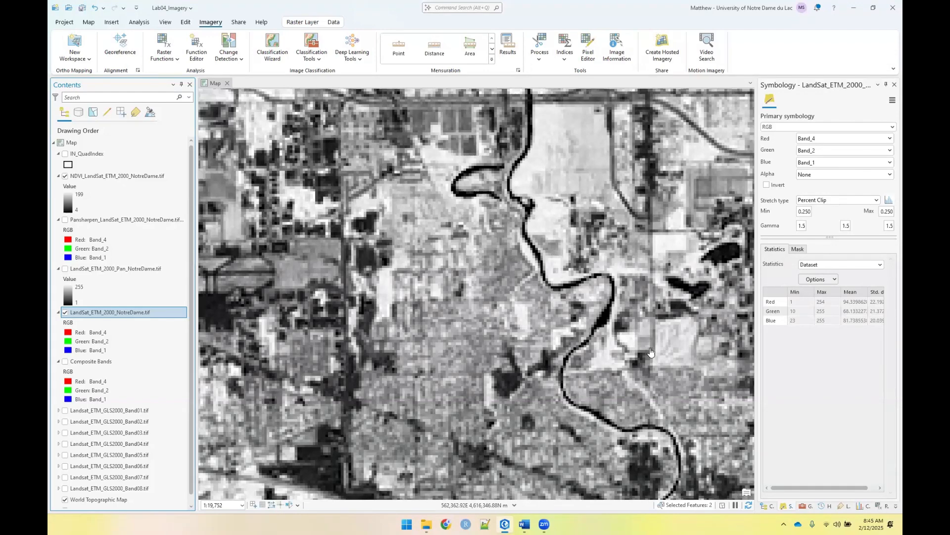
Turn off the NDVI layer and leave the clipped multispectral image displayed at a wider scale
click(64, 314)
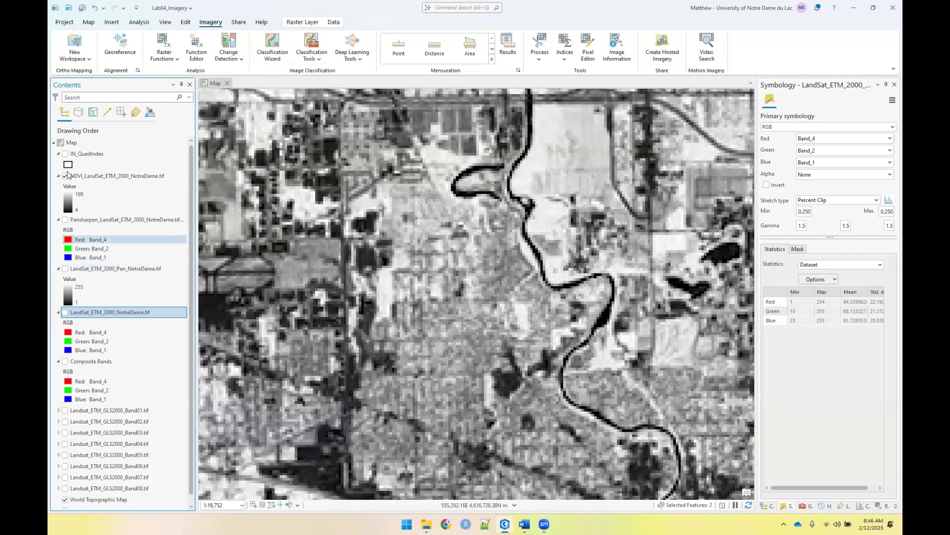
click(65, 313)
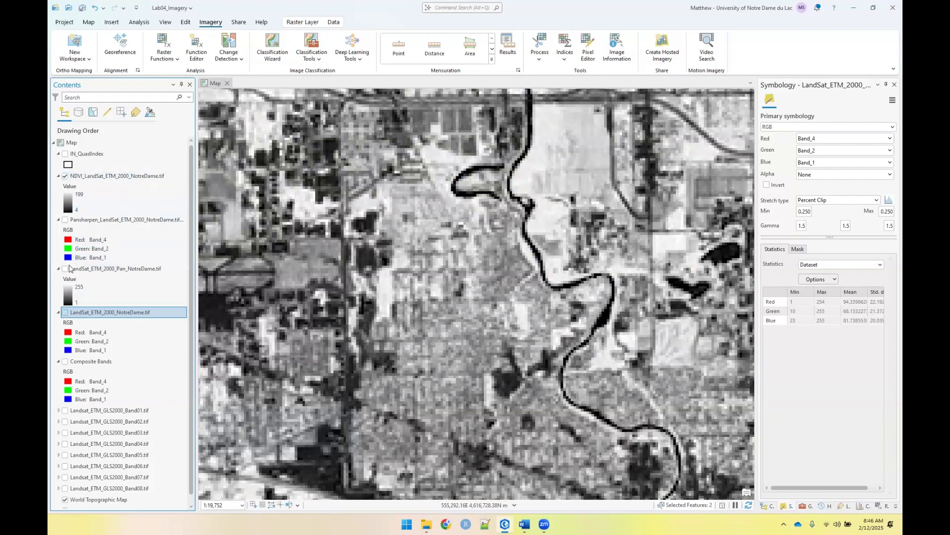
click(66, 176)
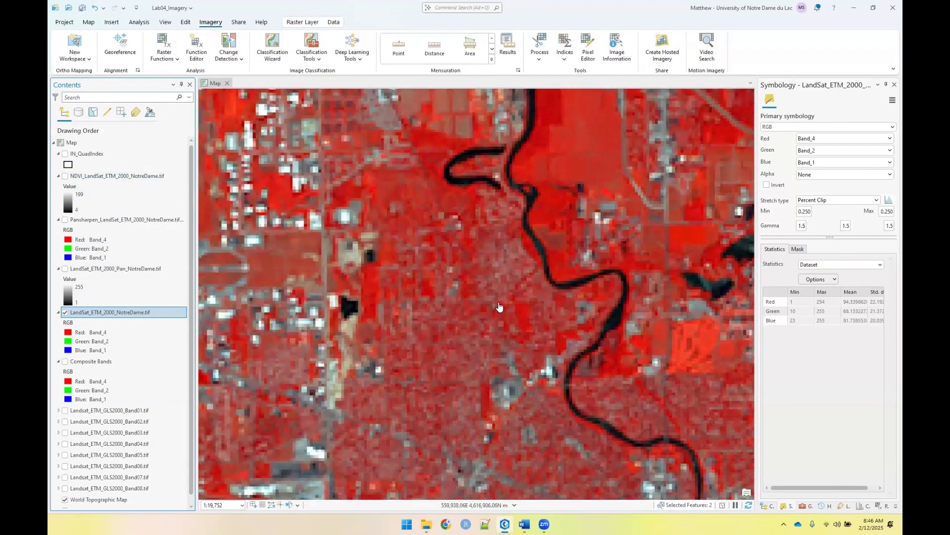
scroll(498, 305, up, 2)
scroll(498, 305, down, 4)
scroll(497, 305, up, 2)
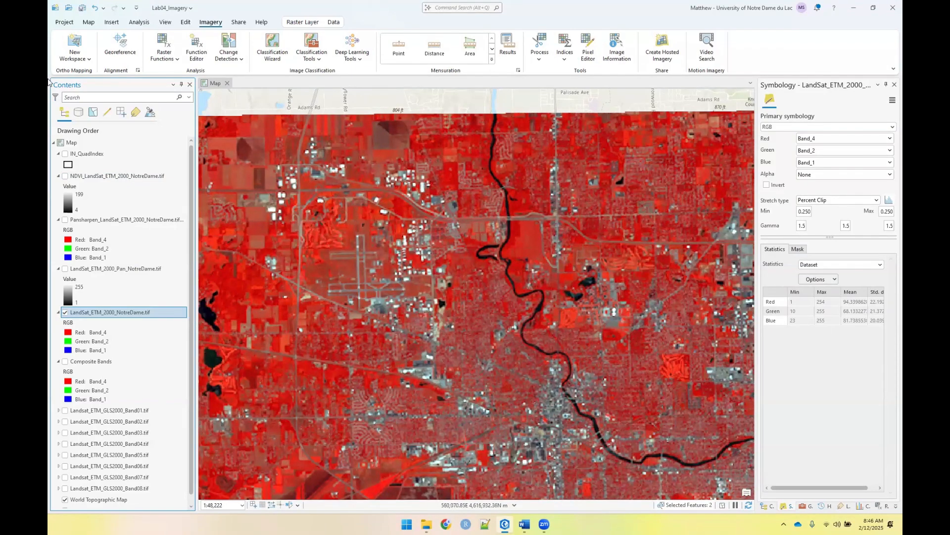
Search the geoprocessing tools for "princ" and open the Principal Components tool
click(139, 21)
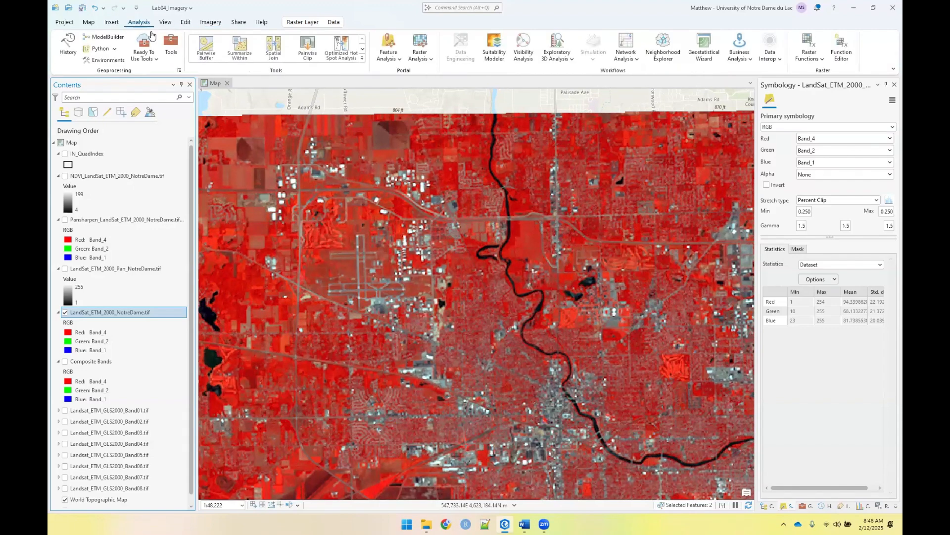
click(166, 43)
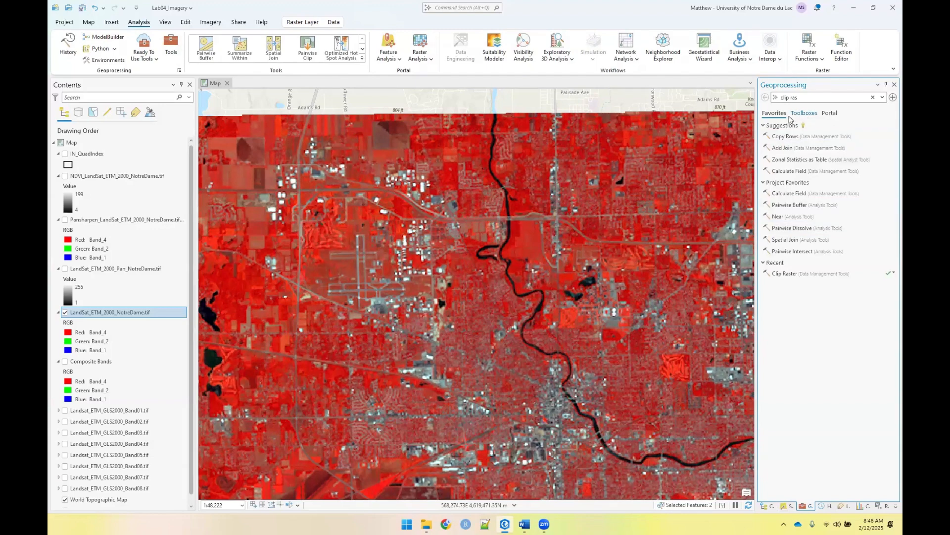
click(808, 118)
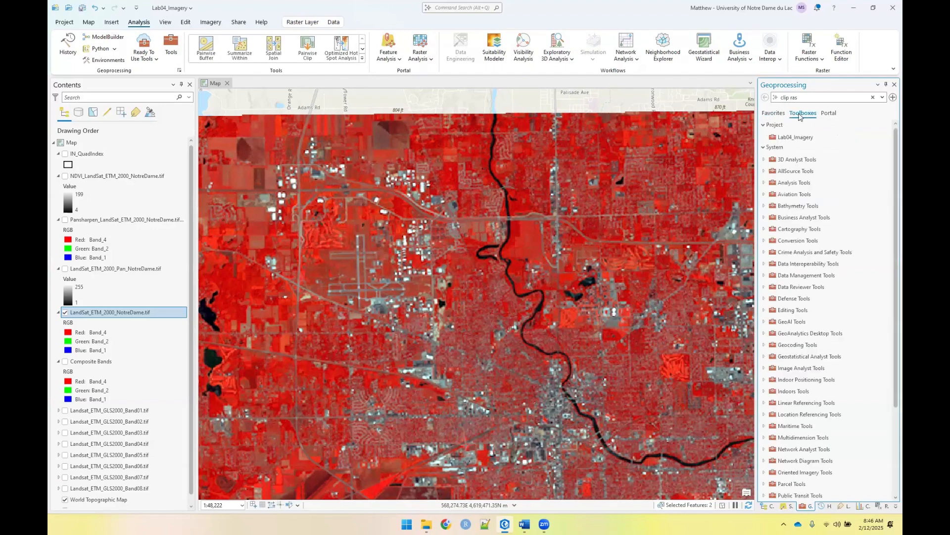
click(789, 99)
text(prin)
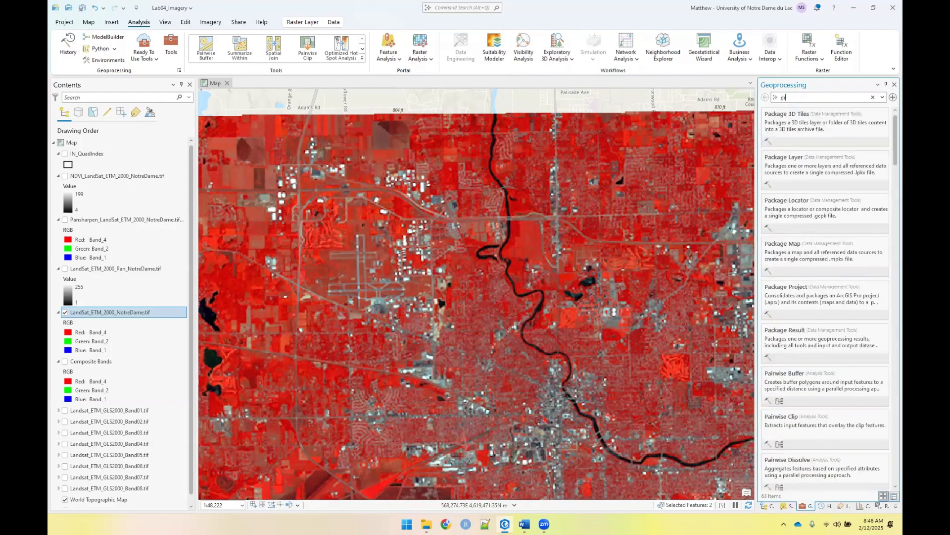
click(765, 97)
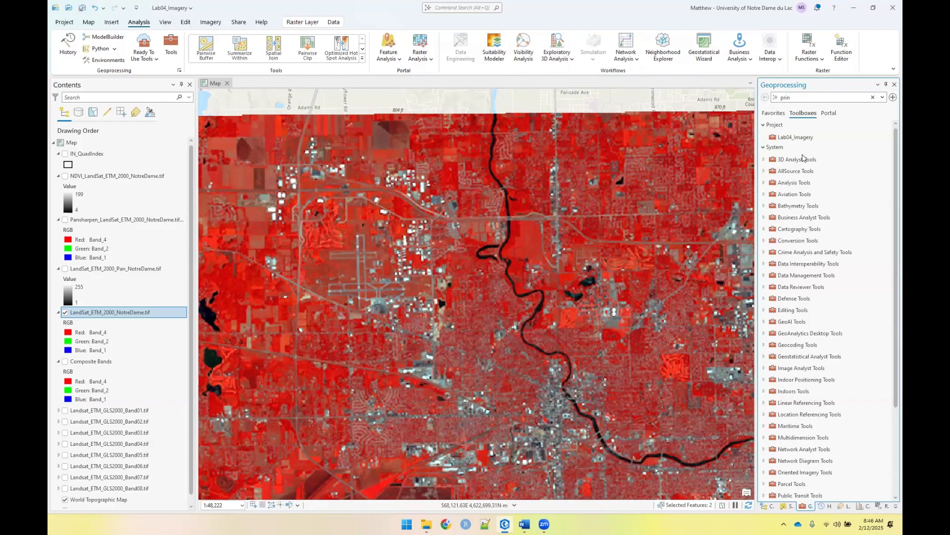
scroll(821, 173, down, 1)
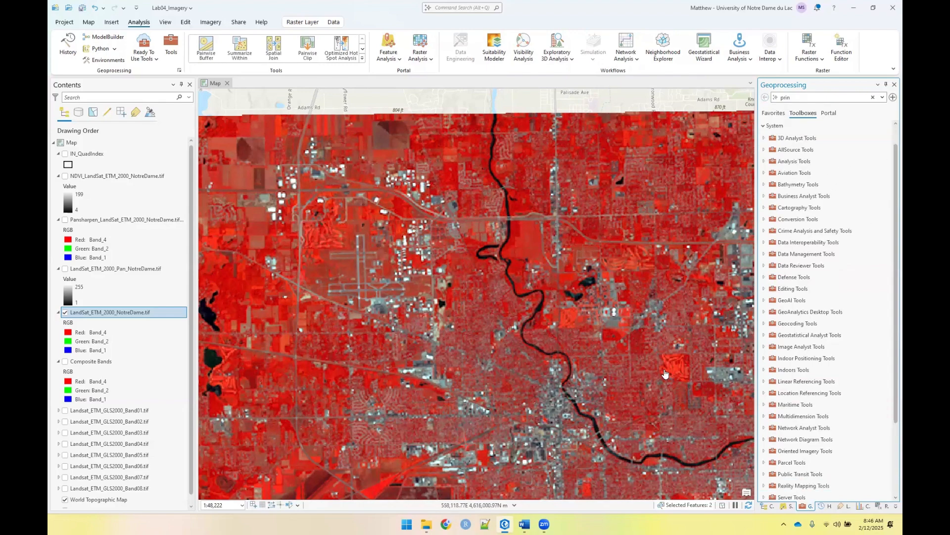
scroll(747, 404, down, 2)
scroll(790, 403, up, 1)
scroll(789, 403, down, 1)
scroll(800, 388, up, 1)
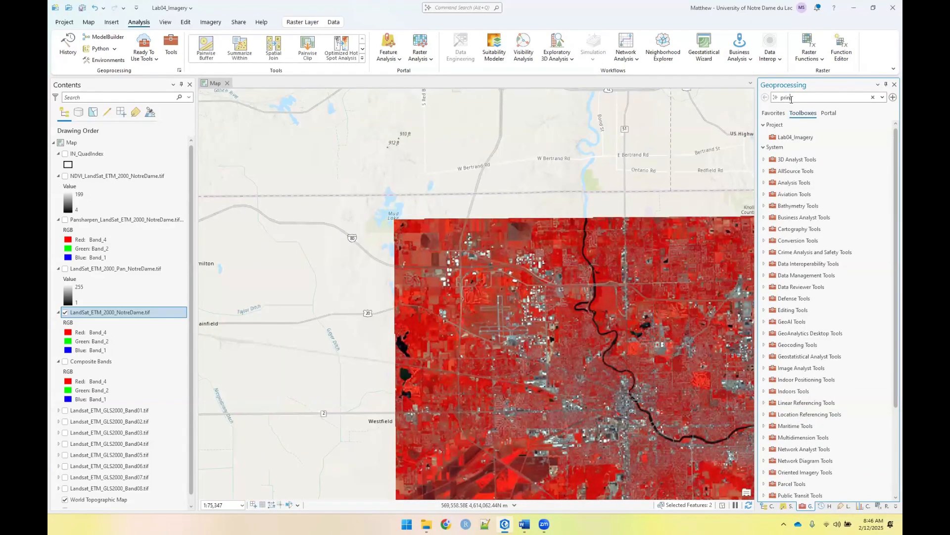
text(c)
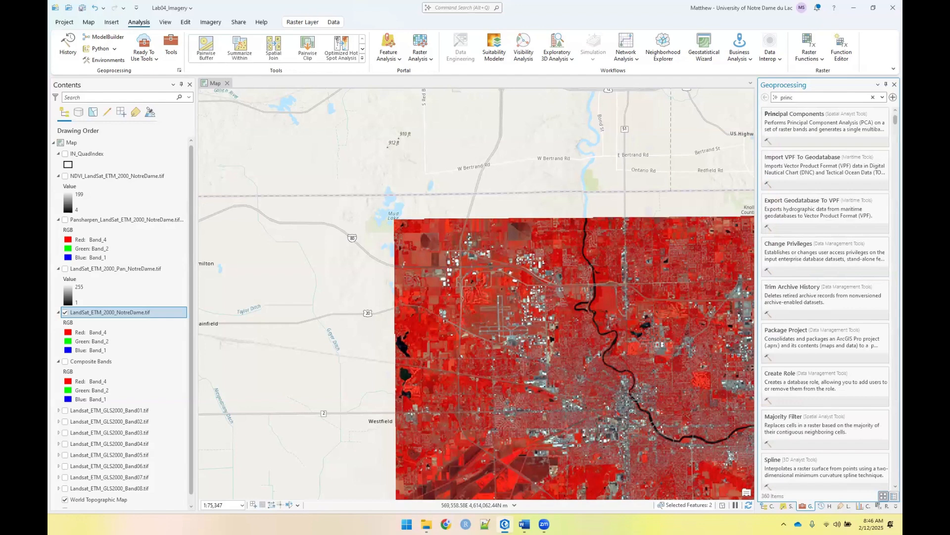
click(801, 124)
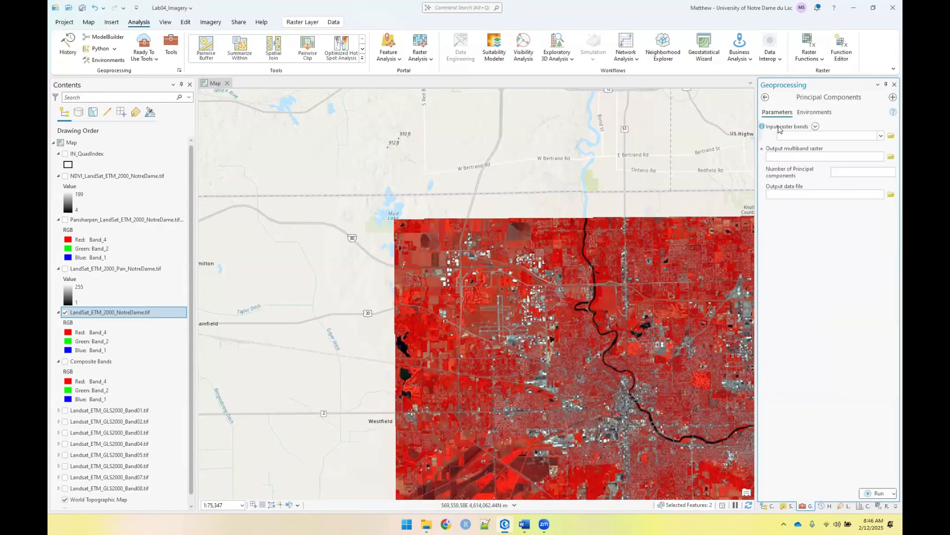
Set LandSat_ETM_2000_NotreDame.tif as the input raster and name the output multiband raster Landsat_PCA
click(881, 137)
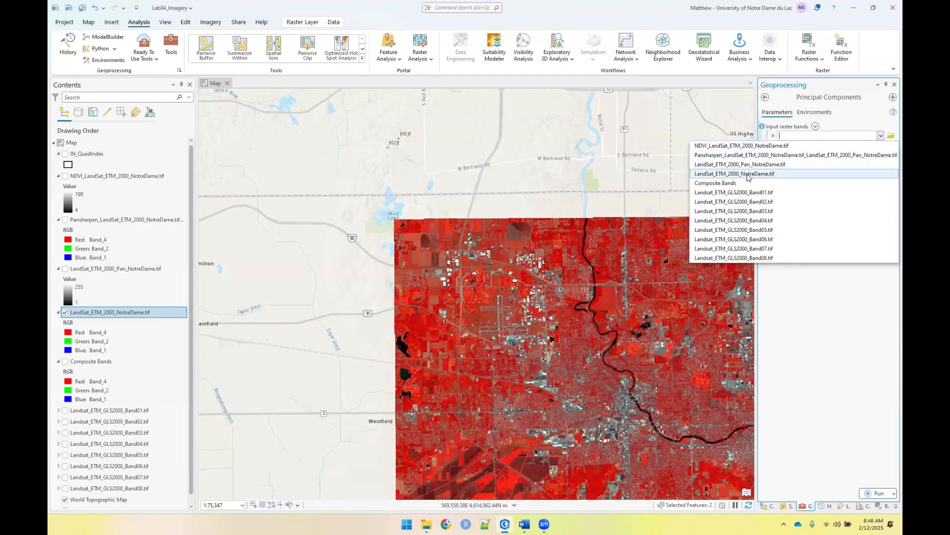
click(748, 178)
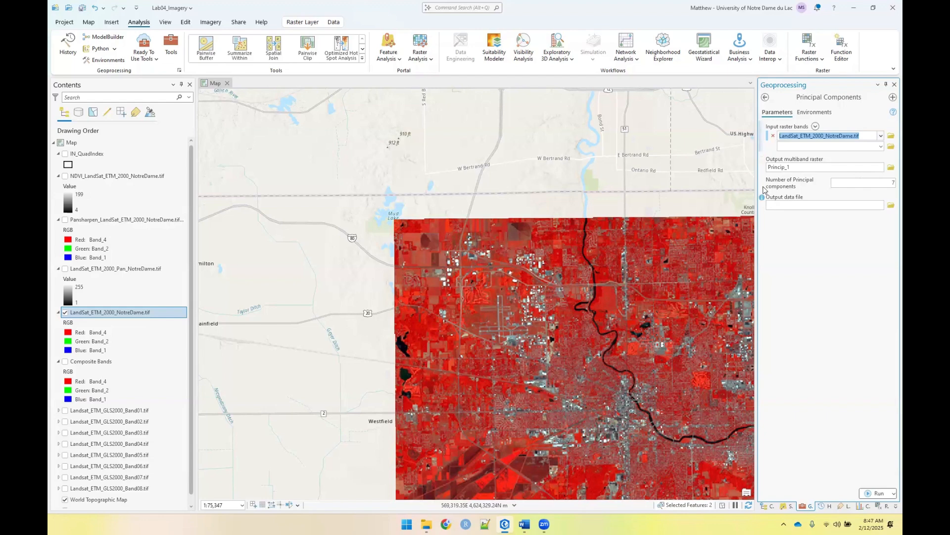
click(808, 167)
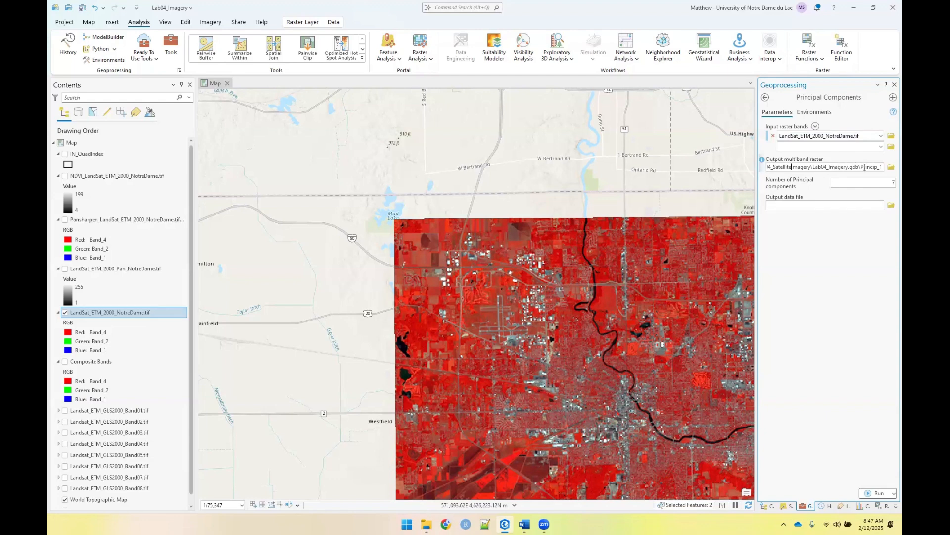
double_click(862, 167)
text(Landsat_PCA)
click(863, 183)
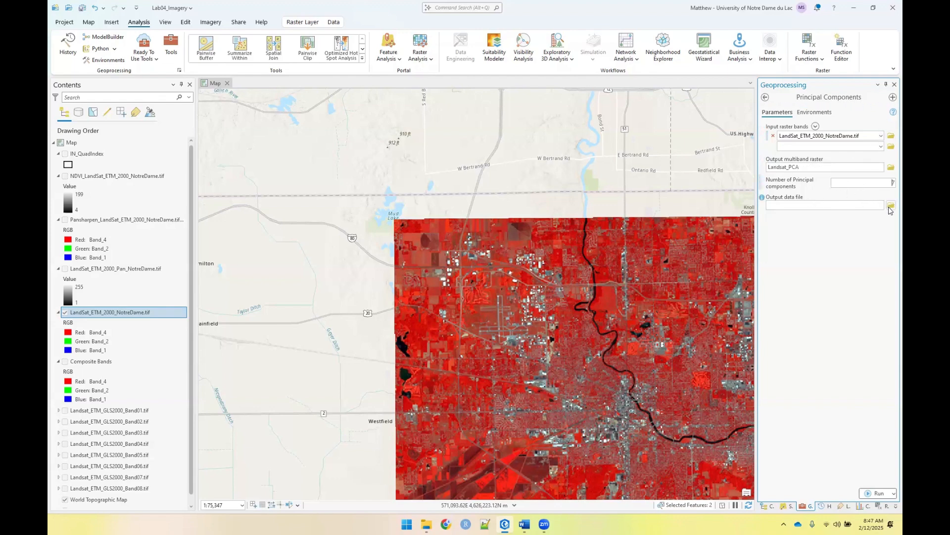
Set the output data file to Landsat_PCA_Eigen.txt in the Lab04_SatelliteImagery folder and run Principal Components
click(891, 207)
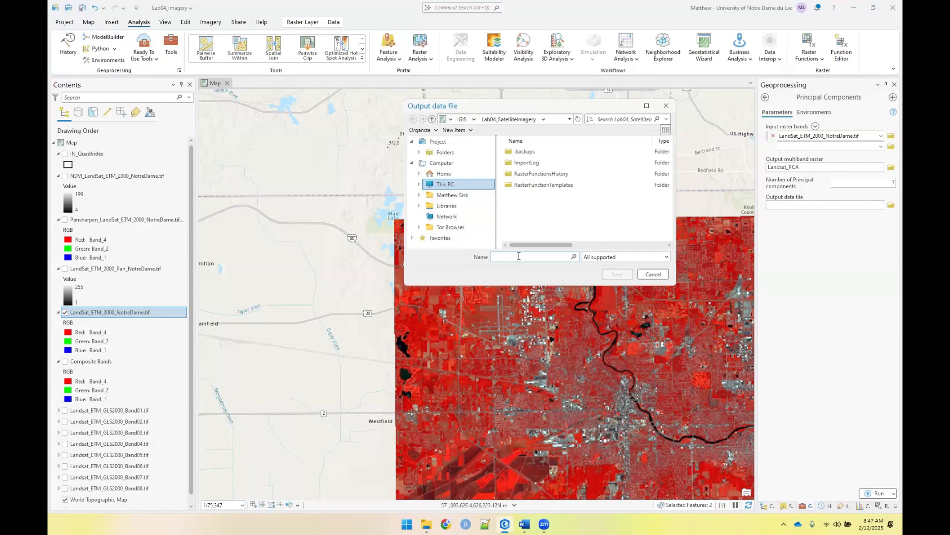
text(Landsat_PCA_Eigen.t)
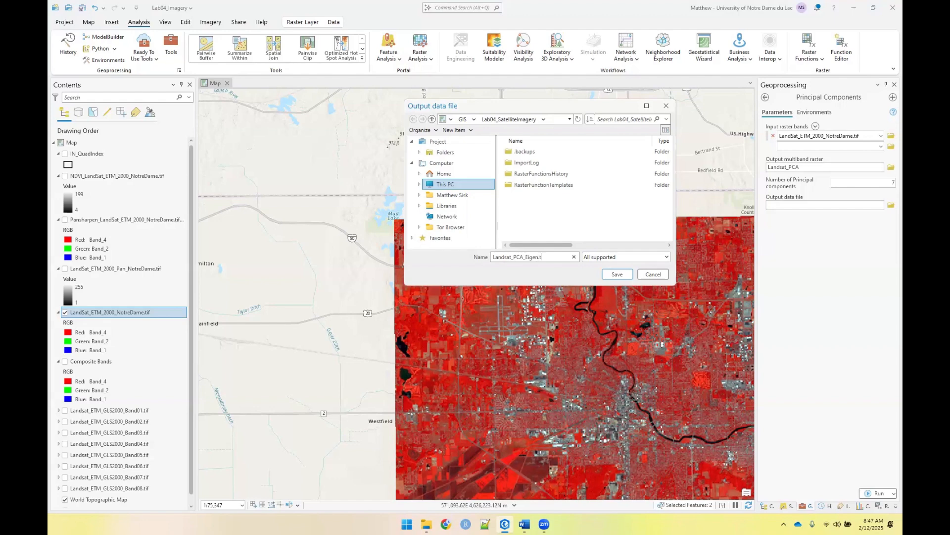
text(xt)
key(Return)
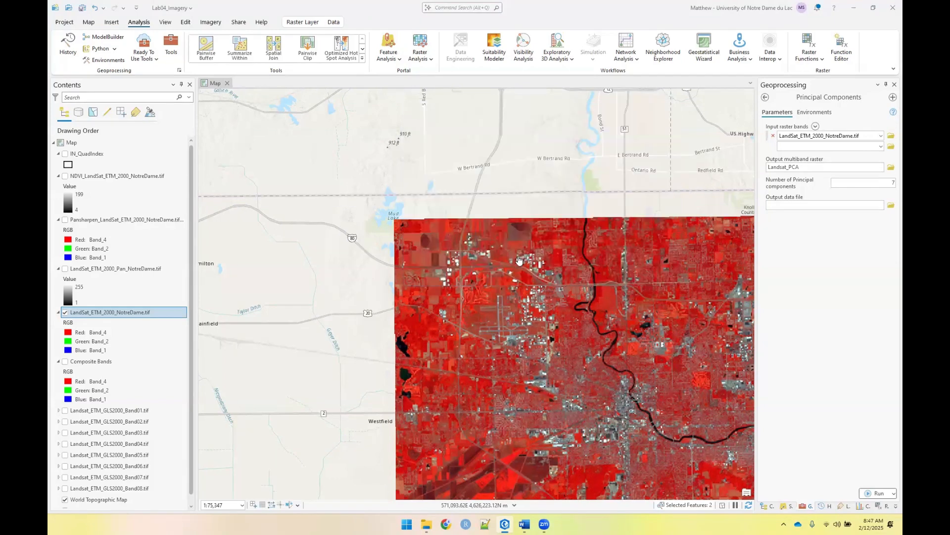
click(876, 493)
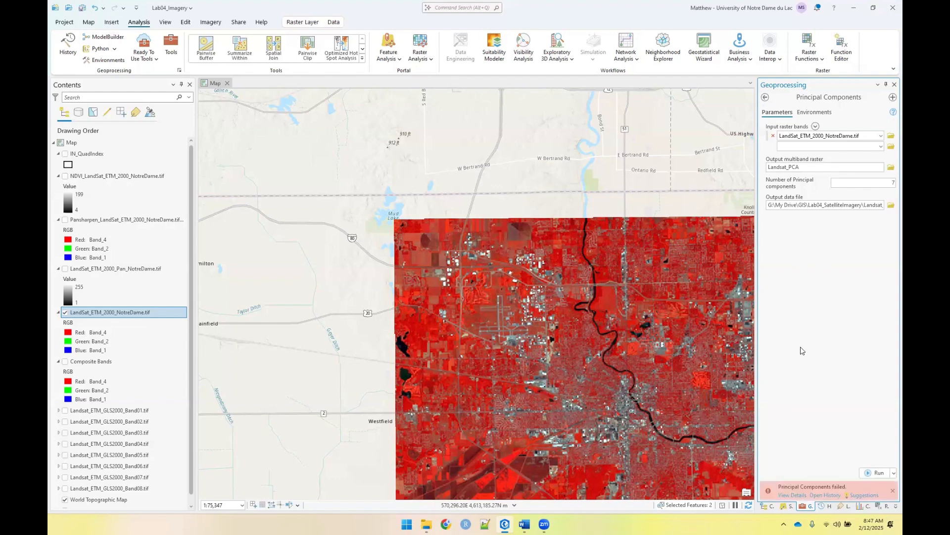
Change the output data file to eigen.txt in the Downloads folder and rerun Principal Components
click(793, 495)
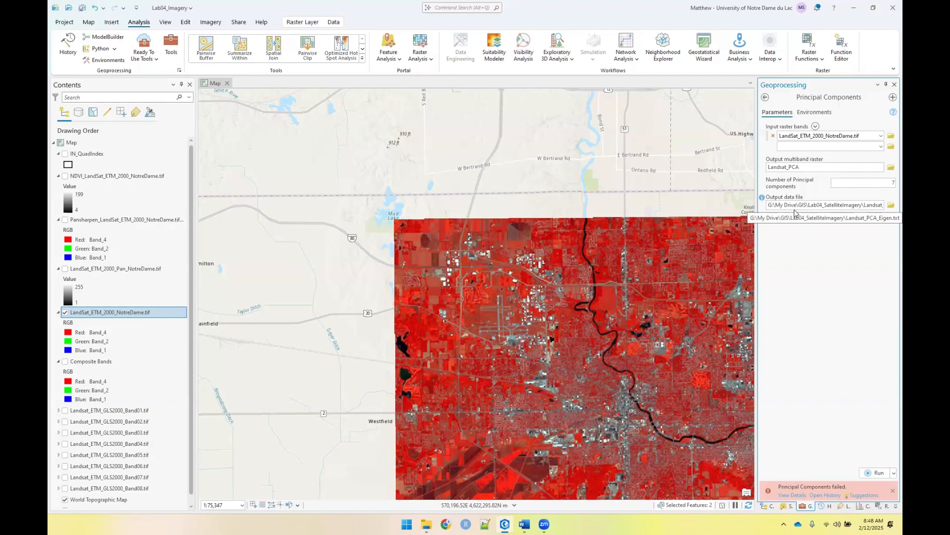
click(891, 205)
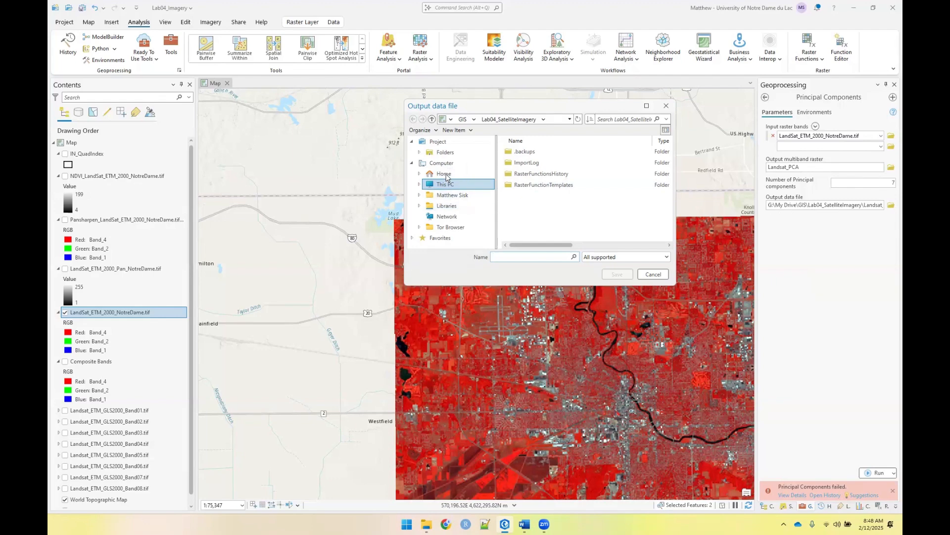
click(448, 196)
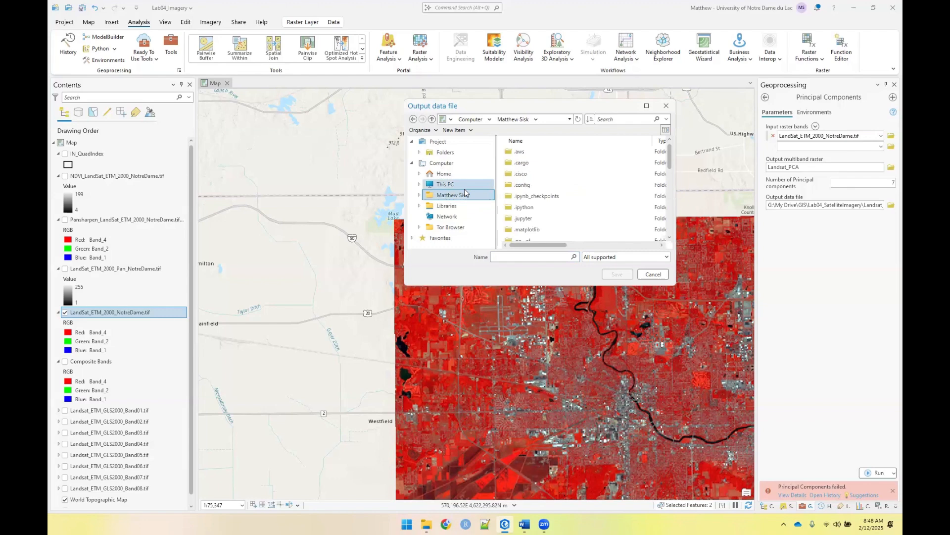
scroll(536, 198, down, 2)
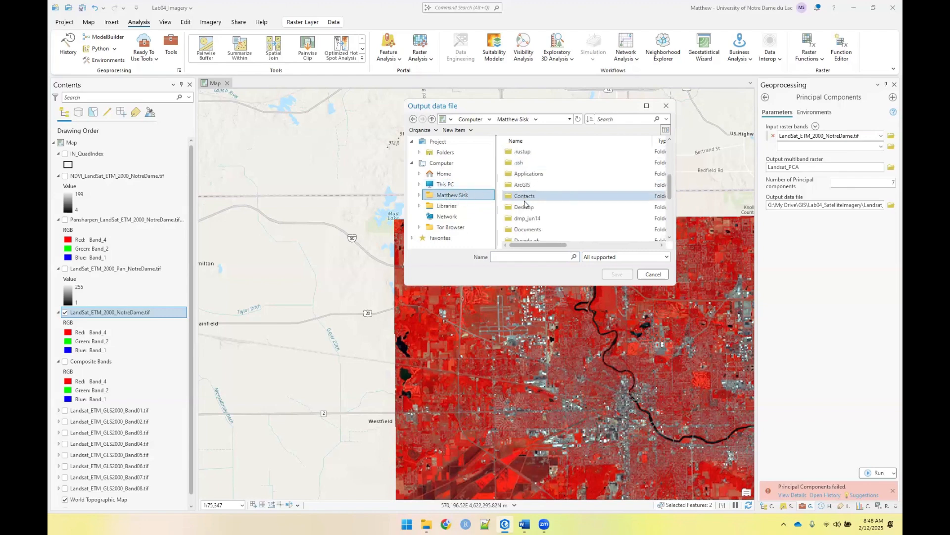
scroll(555, 200, down, 2)
click(541, 209)
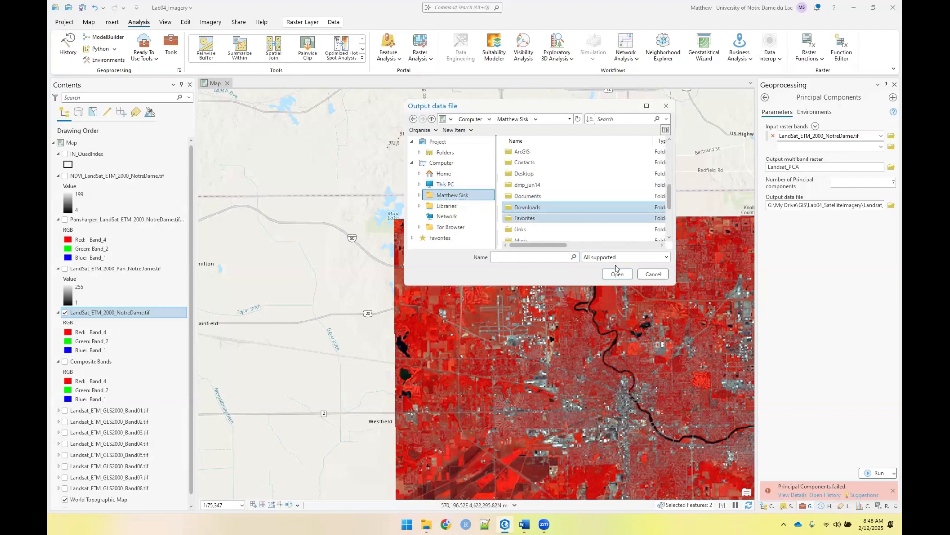
click(617, 275)
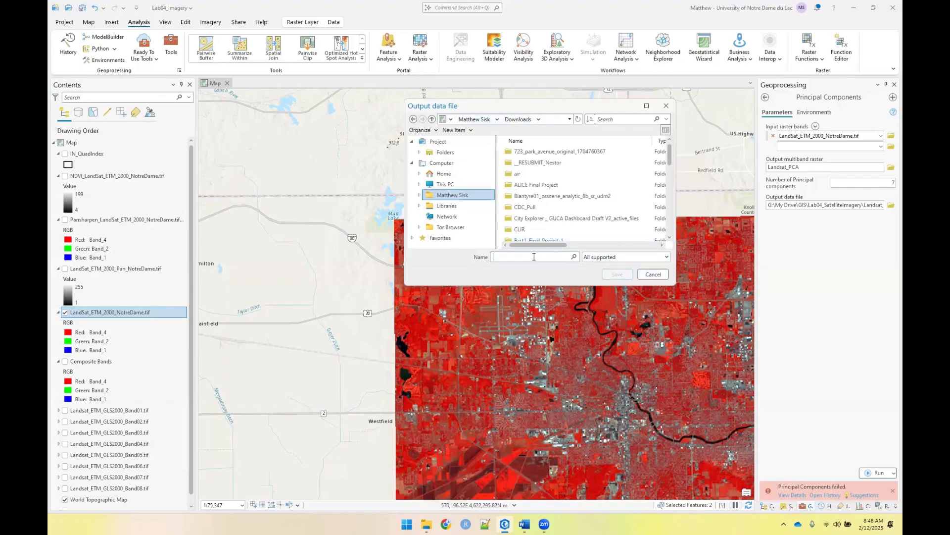
click(533, 256)
text(eigen.txt)
key(Return)
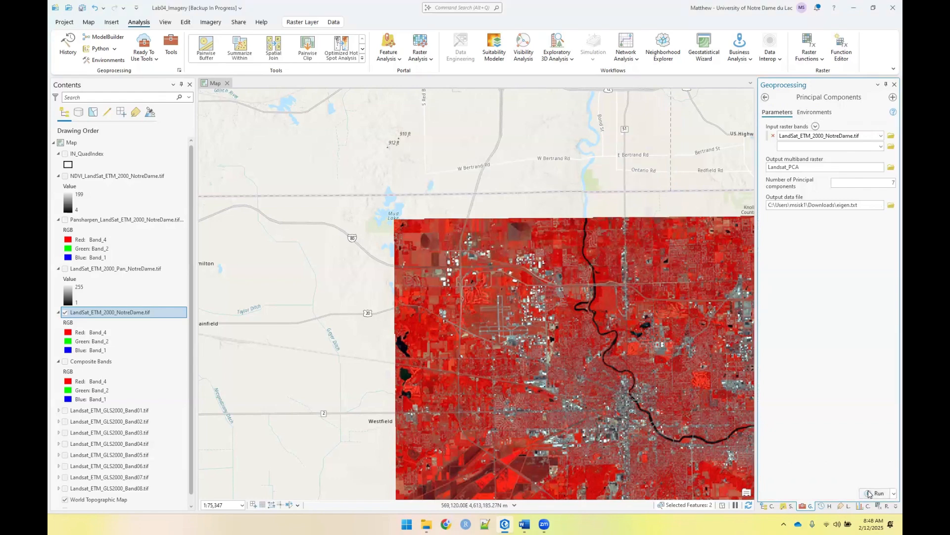
click(874, 493)
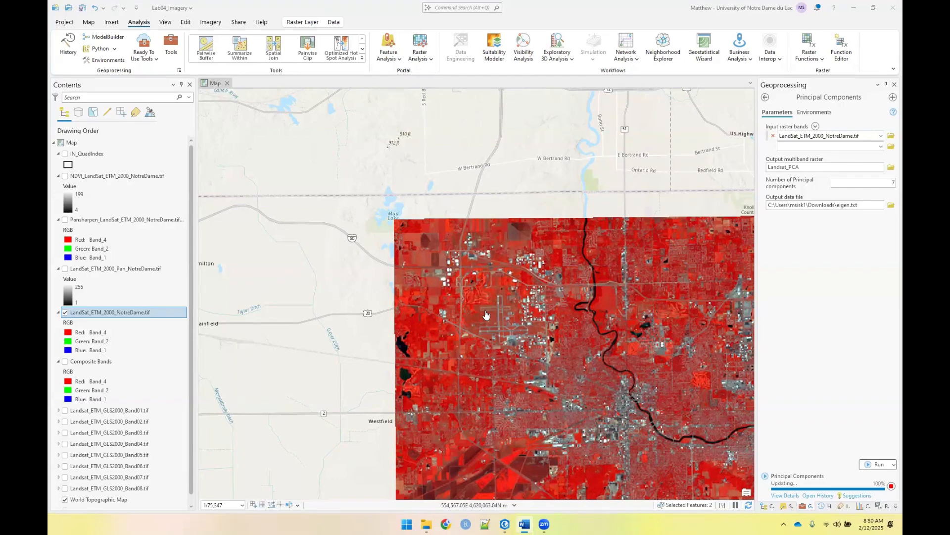
Switch the Landsat_PCA layer's primary symbology from RGB to Stretch
click(381, 247)
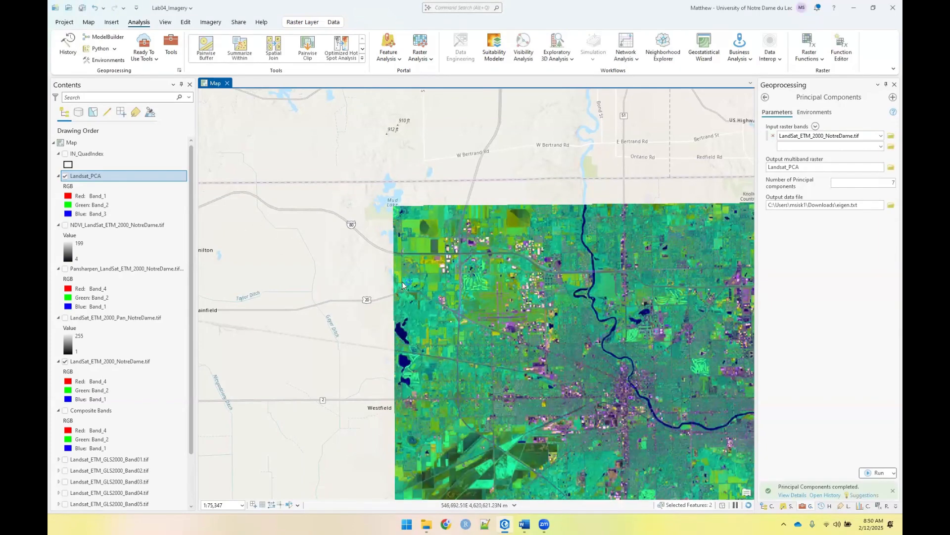
drag(252, 236, 228, 218)
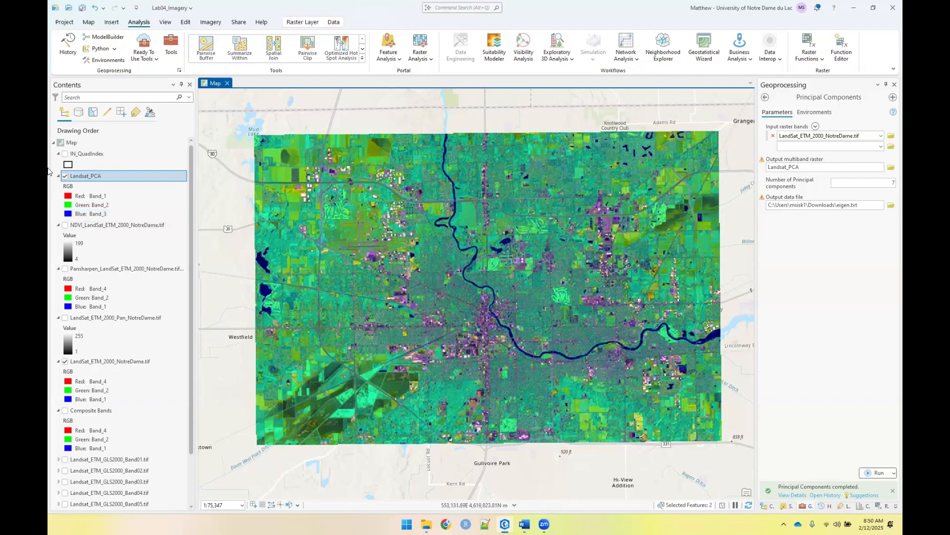
click(109, 180)
double_click(109, 179)
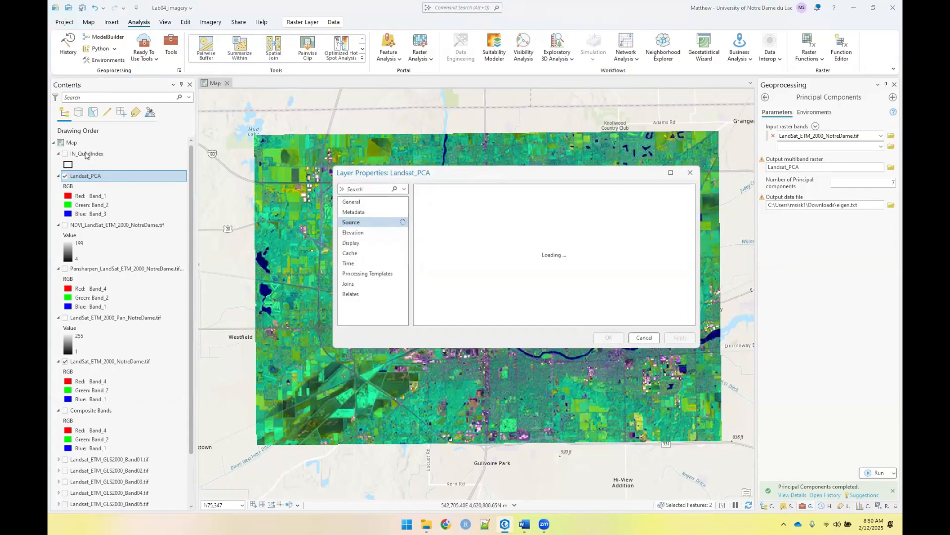
click(690, 172)
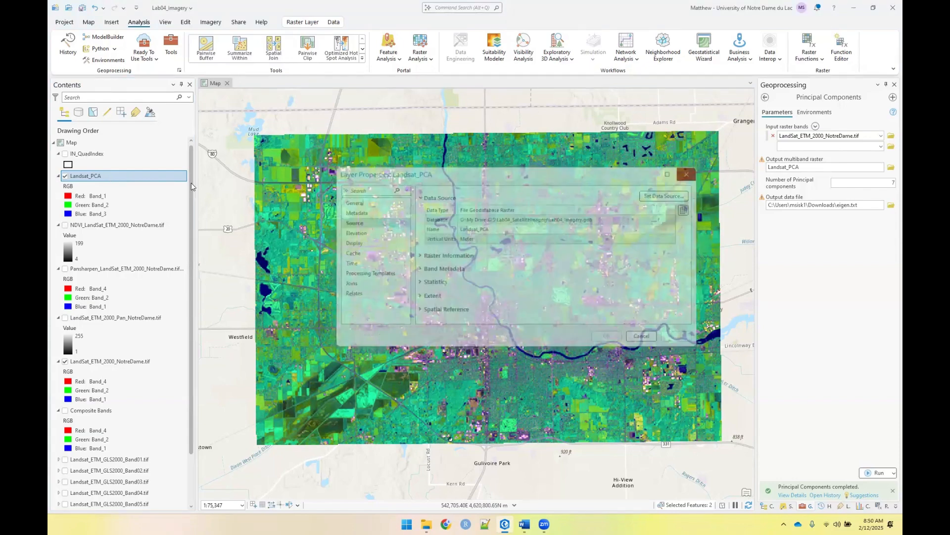
right_click(129, 179)
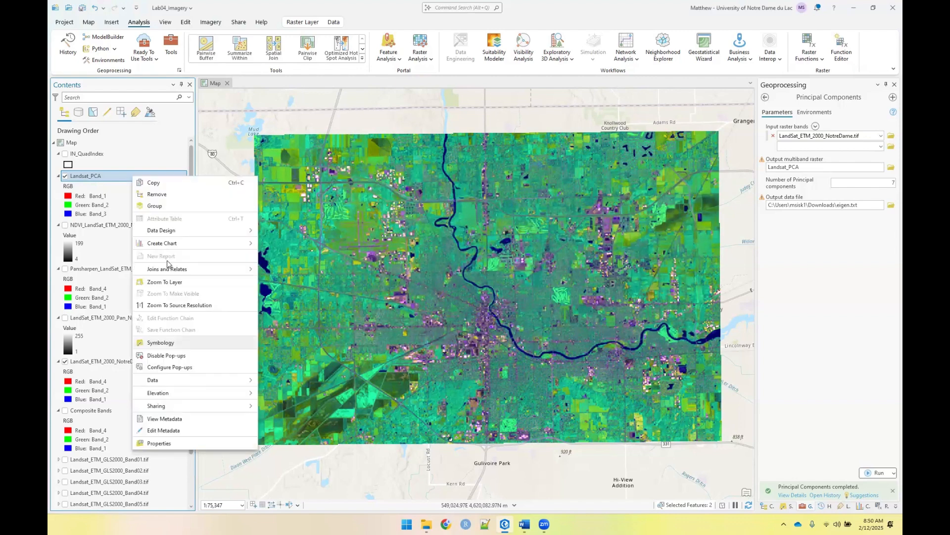
click(161, 339)
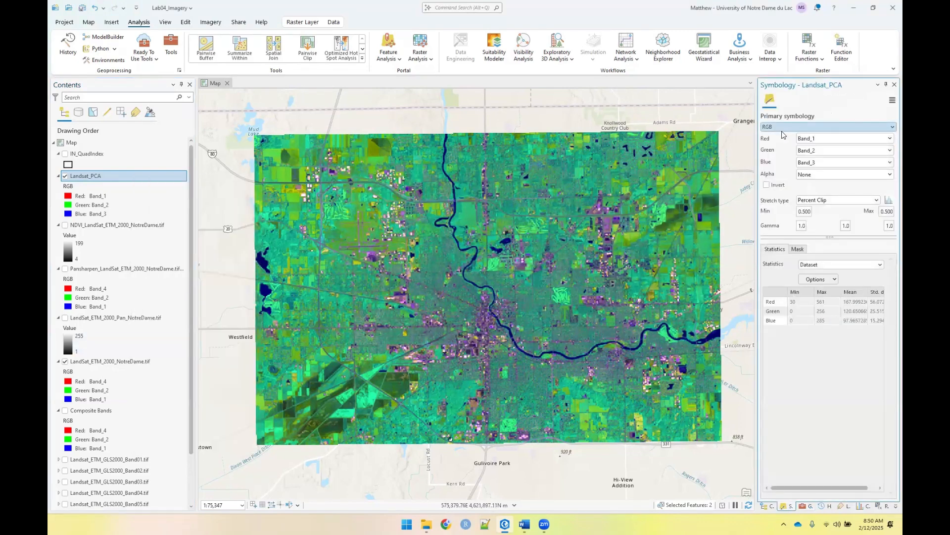
click(795, 132)
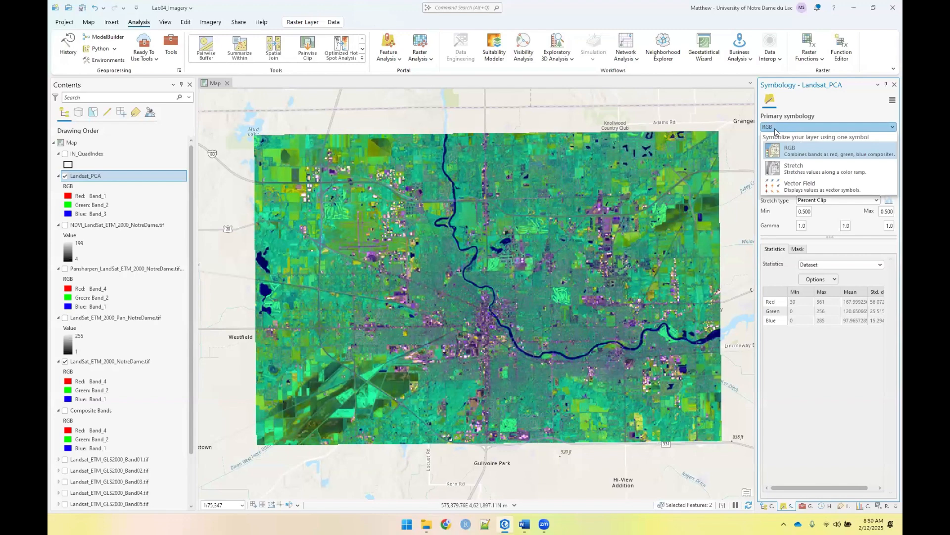
click(802, 167)
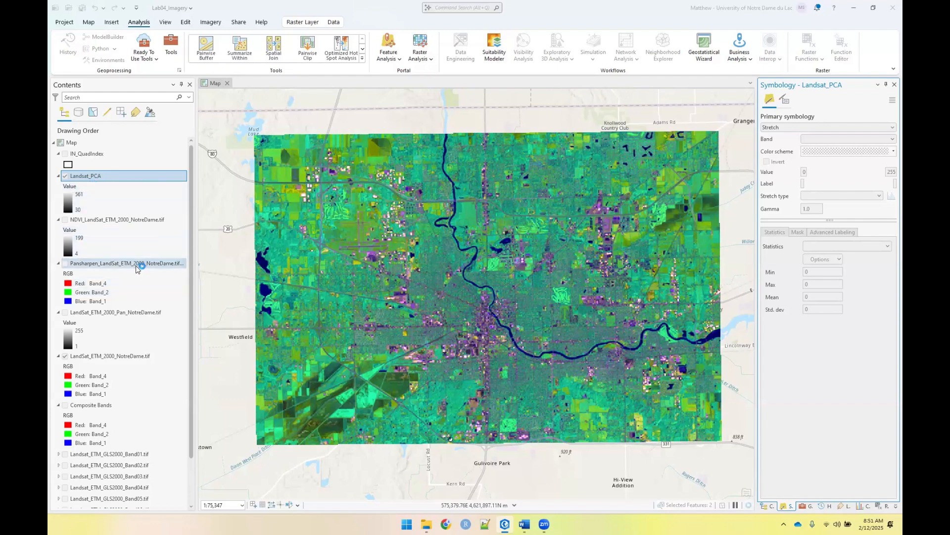
scroll(139, 265, down, 3)
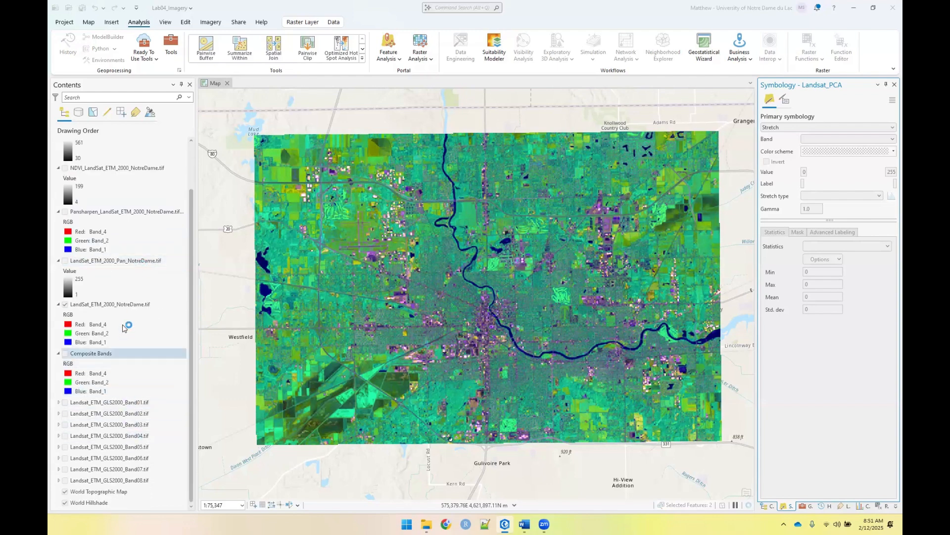
scroll(124, 325, up, 3)
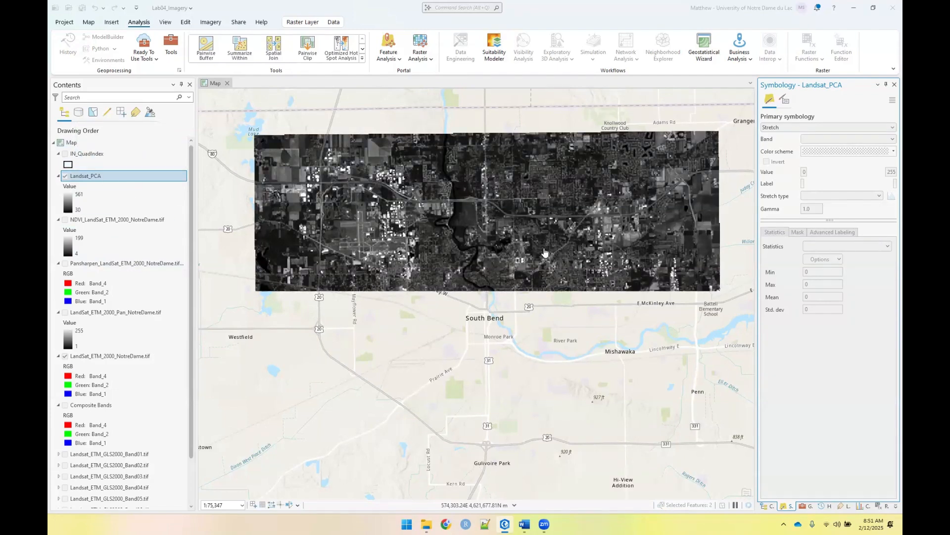
click(602, 285)
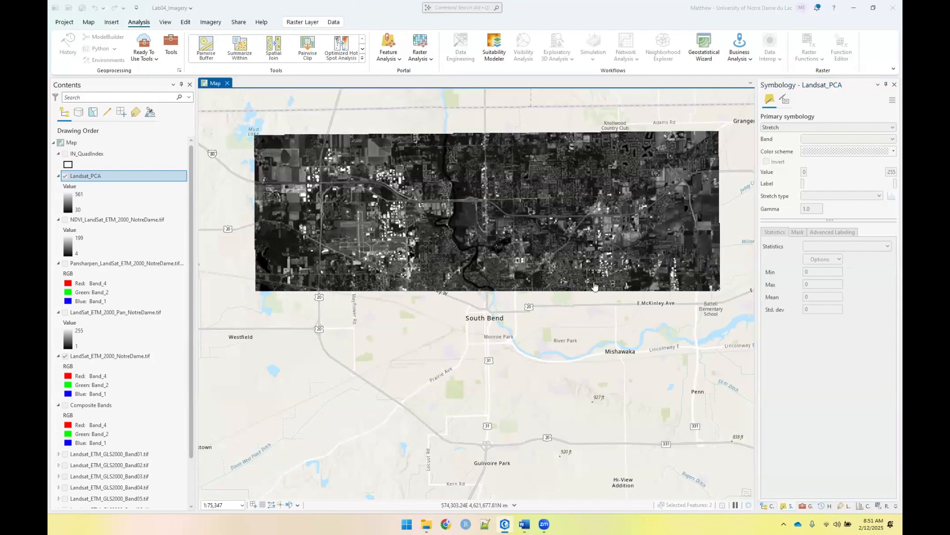
click(78, 116)
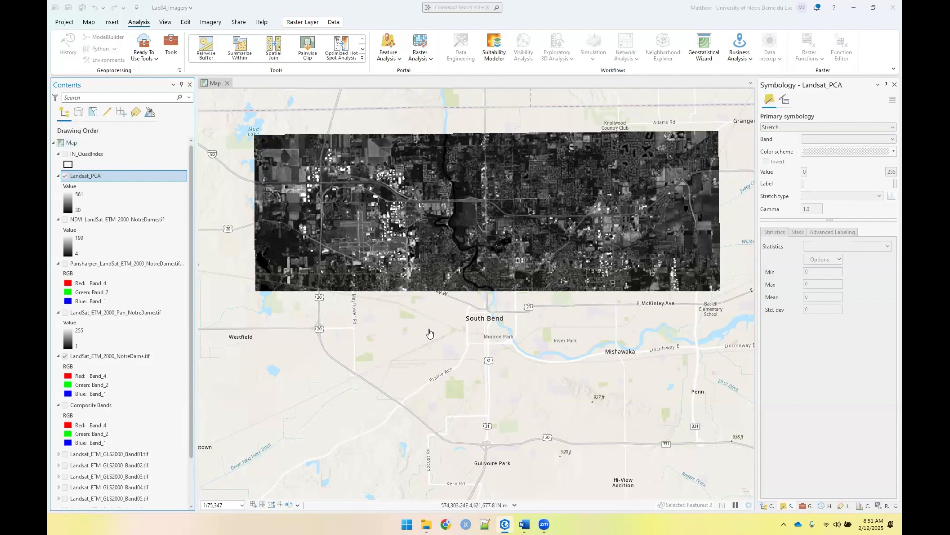
Display Band_2 of the Landsat_PCA raster in the stretch symbology
mouse_move(422, 521)
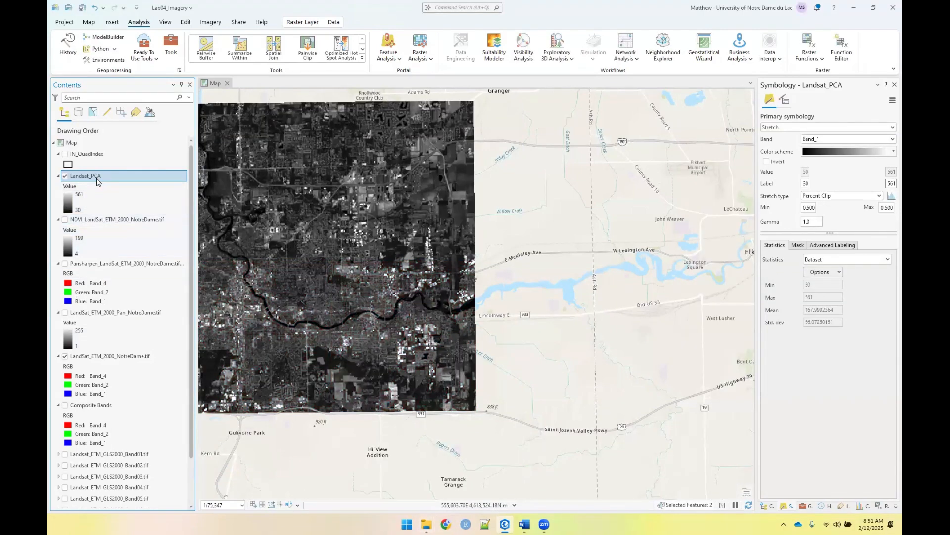
drag(420, 221, 606, 240)
click(817, 142)
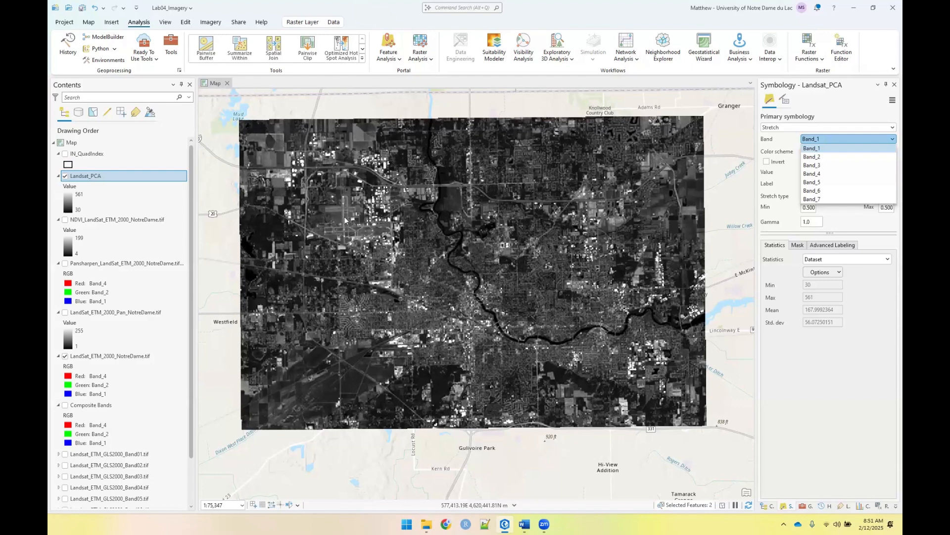
click(818, 156)
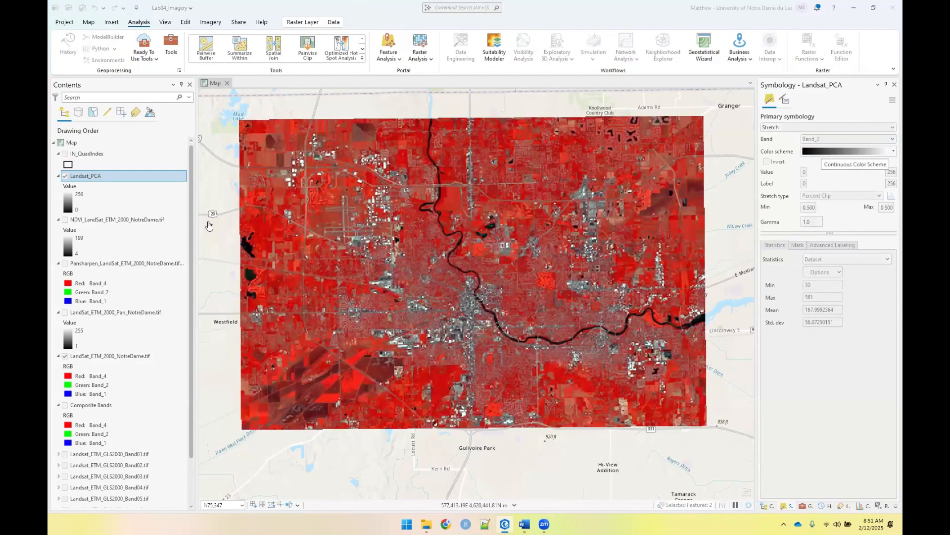
Turn off the LandSat_ETM_2000_NotreDame.tif layer and set the Landsat_PCA stretch symbology to Band_3
click(66, 356)
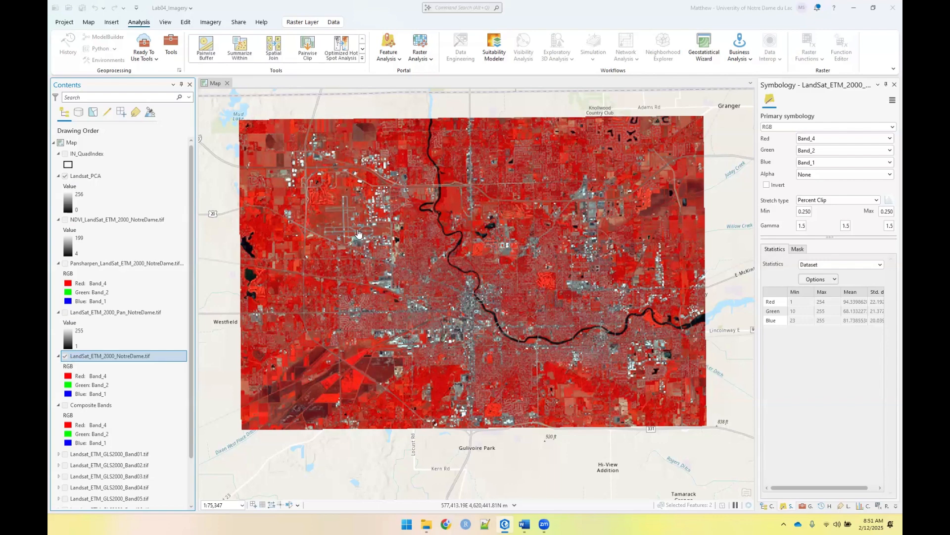
click(105, 178)
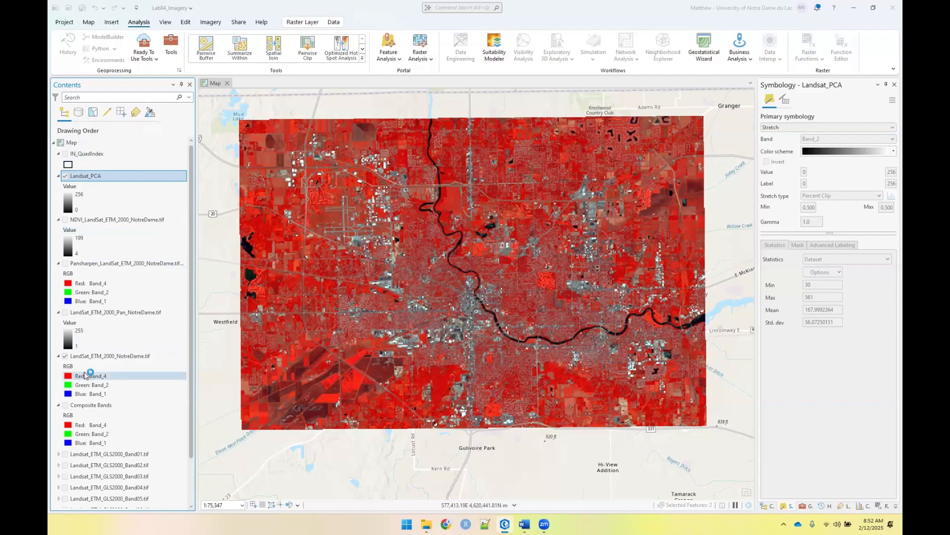
click(65, 356)
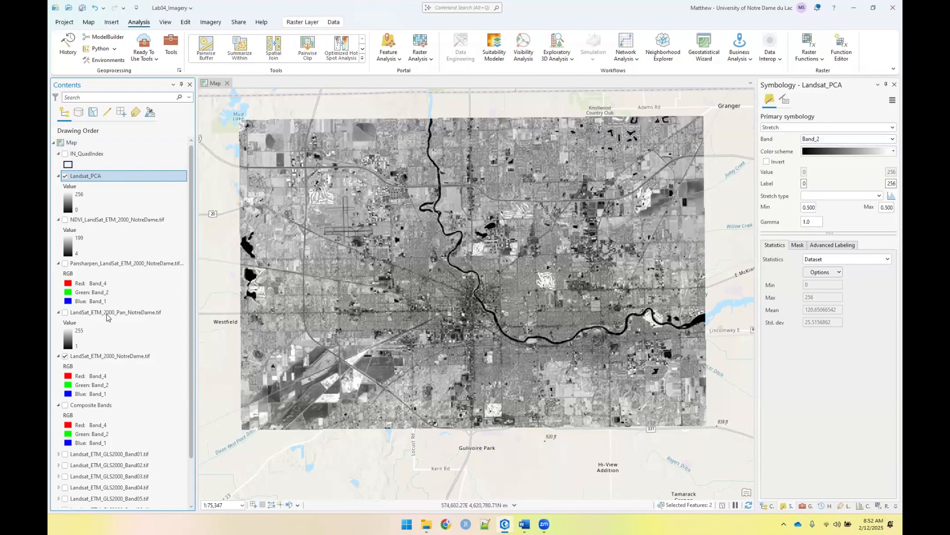
click(66, 356)
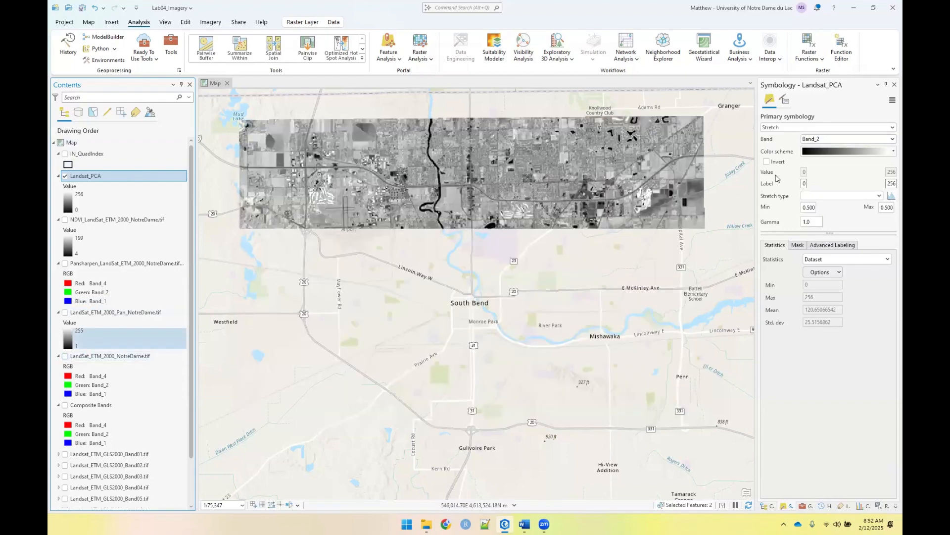
click(824, 139)
click(821, 164)
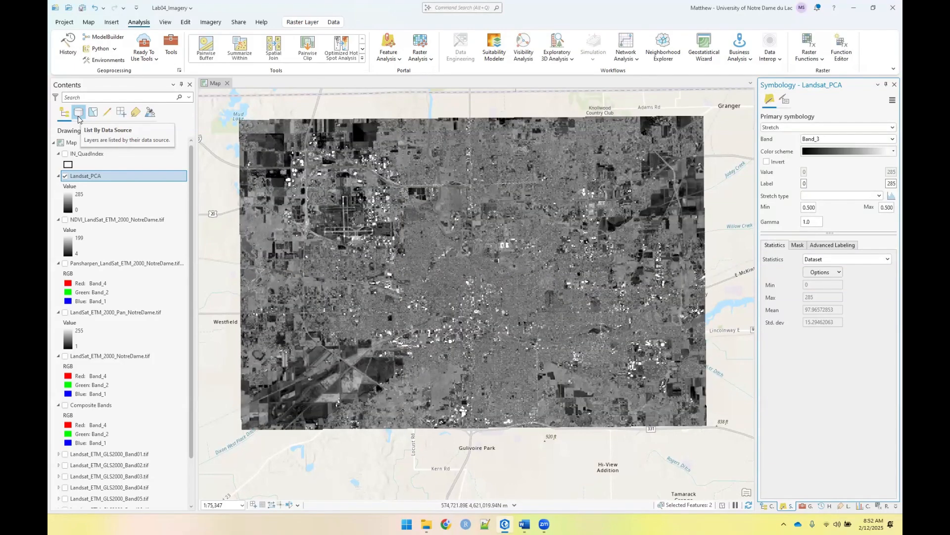
List the layers by data source to check where each raster is stored, and return to the drawing order list
click(78, 118)
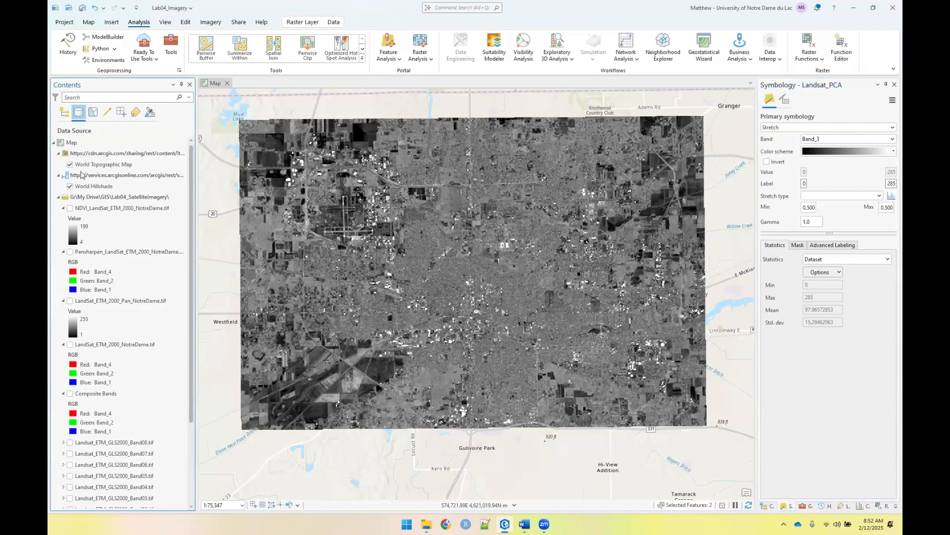
scroll(155, 213, down, 5)
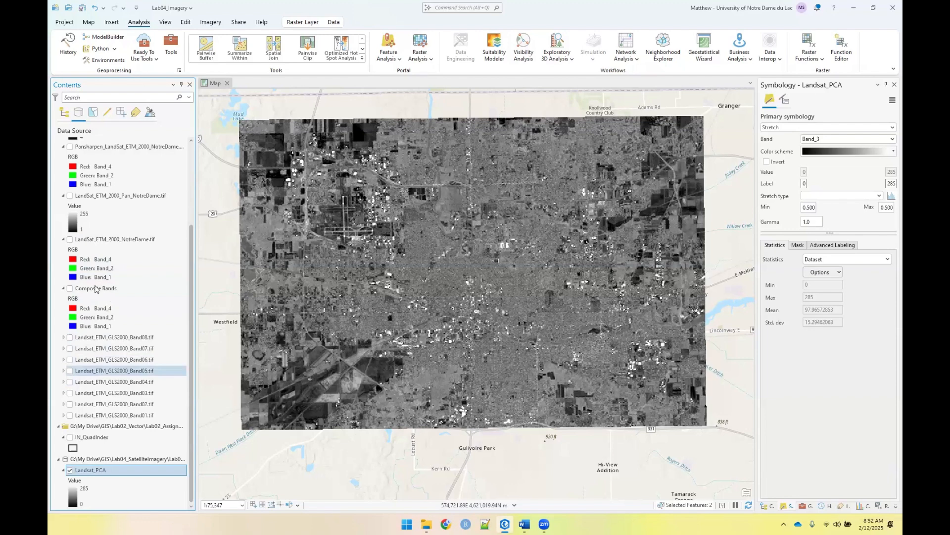
scroll(98, 228, up, 3)
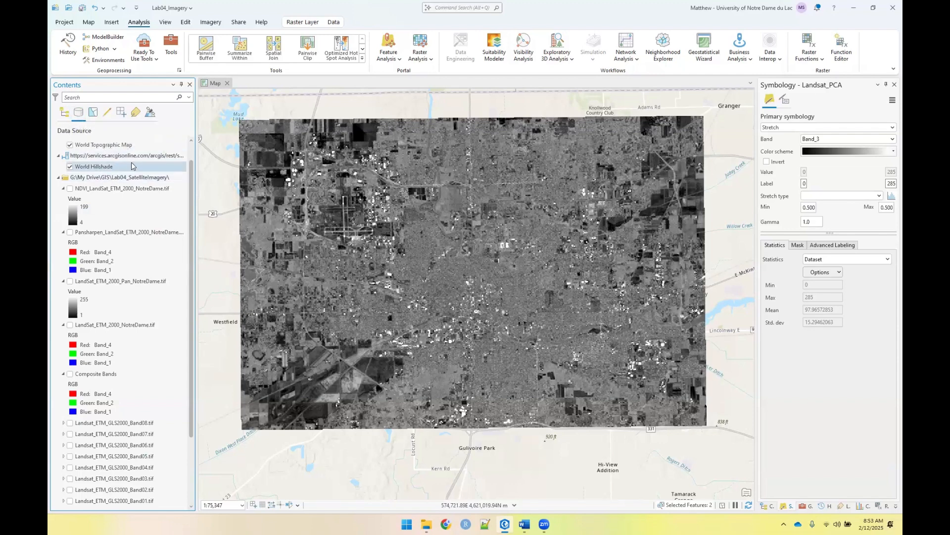
scroll(138, 170, down, 4)
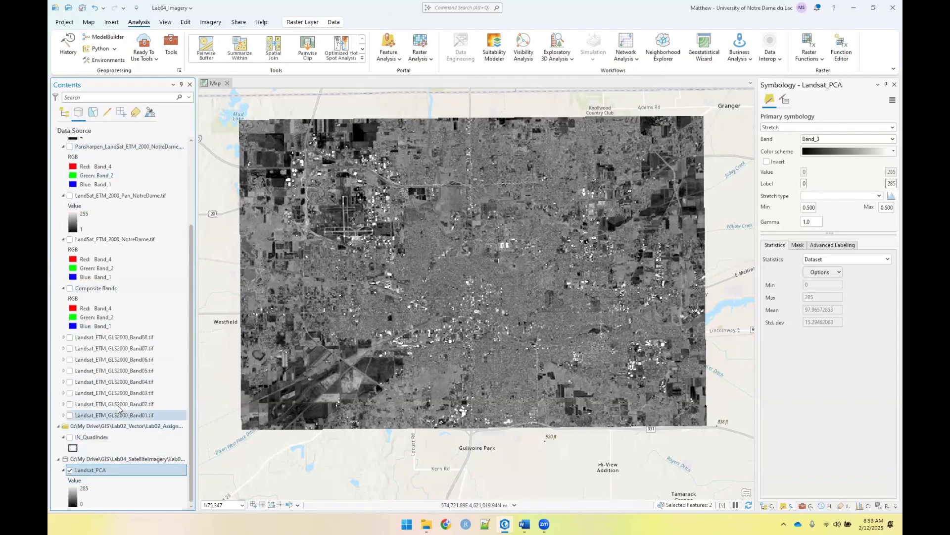
scroll(124, 346, up, 5)
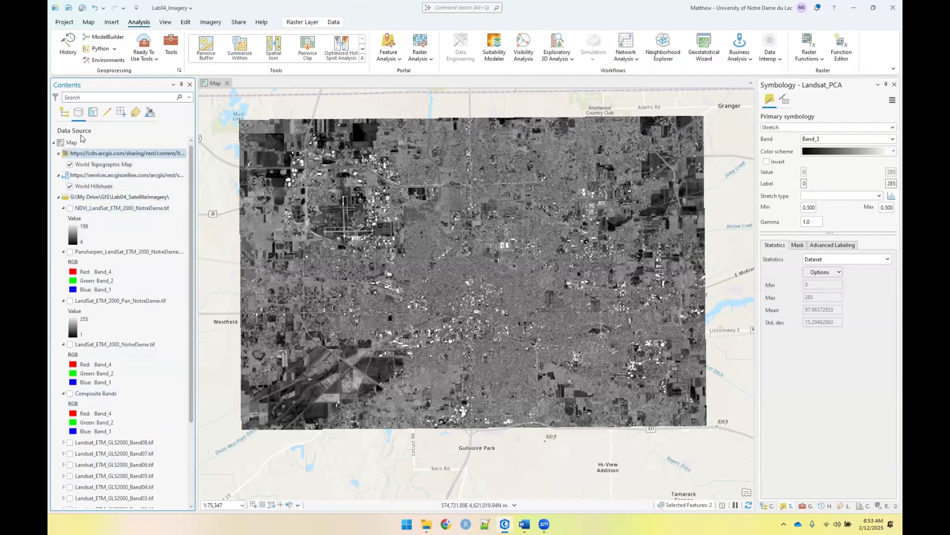
click(67, 118)
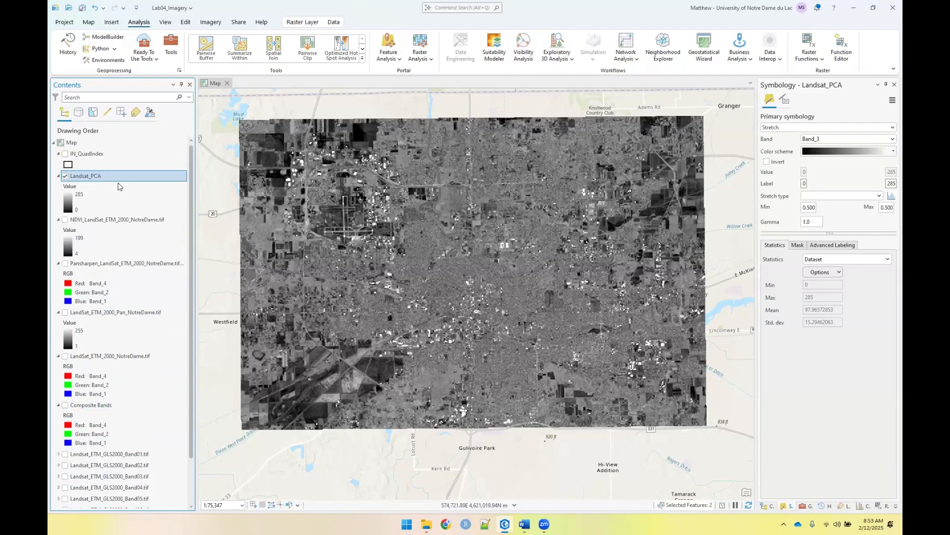
scroll(127, 157, down, 2)
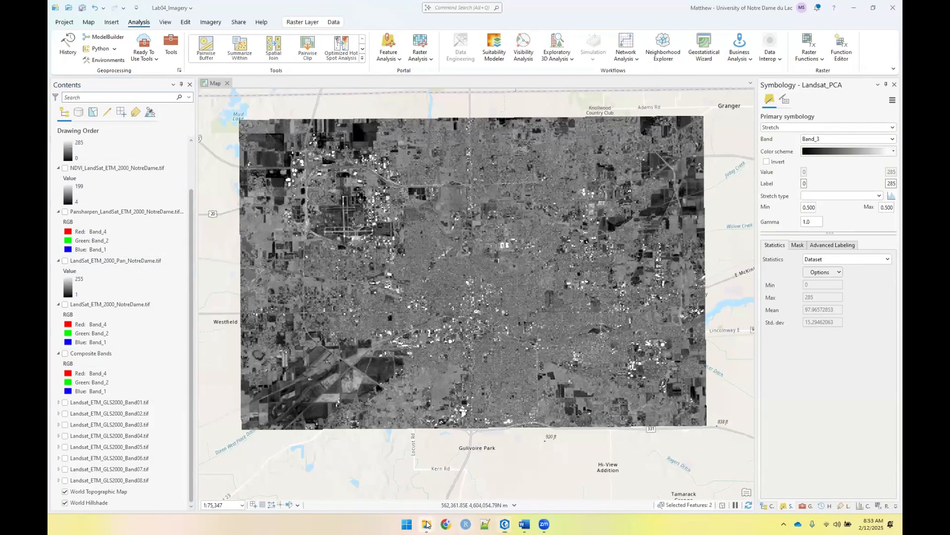
Open eigen.txt in Notepad, enlarge its window, and examine the eigenvalue percentages, highlighting the row for principal component layer 1
mouse_move(428, 523)
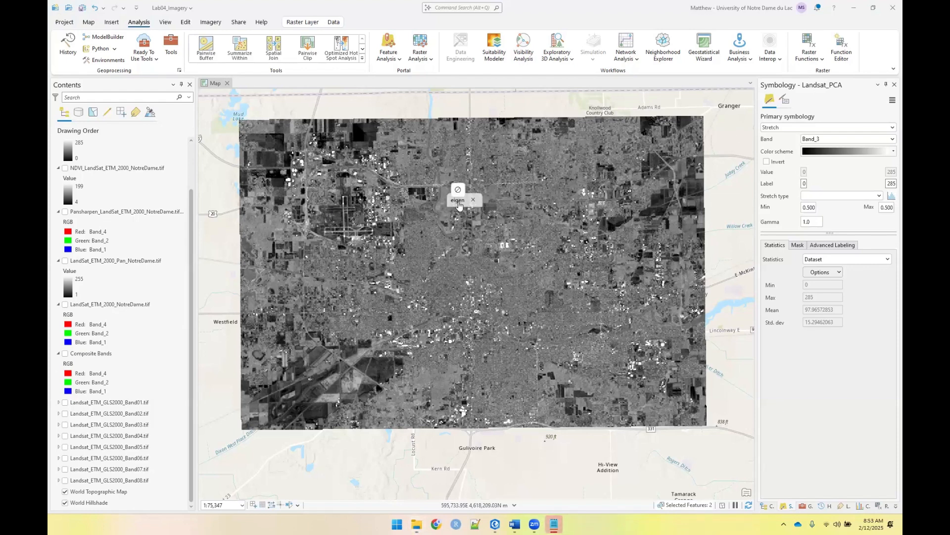
key(alt+Tab)
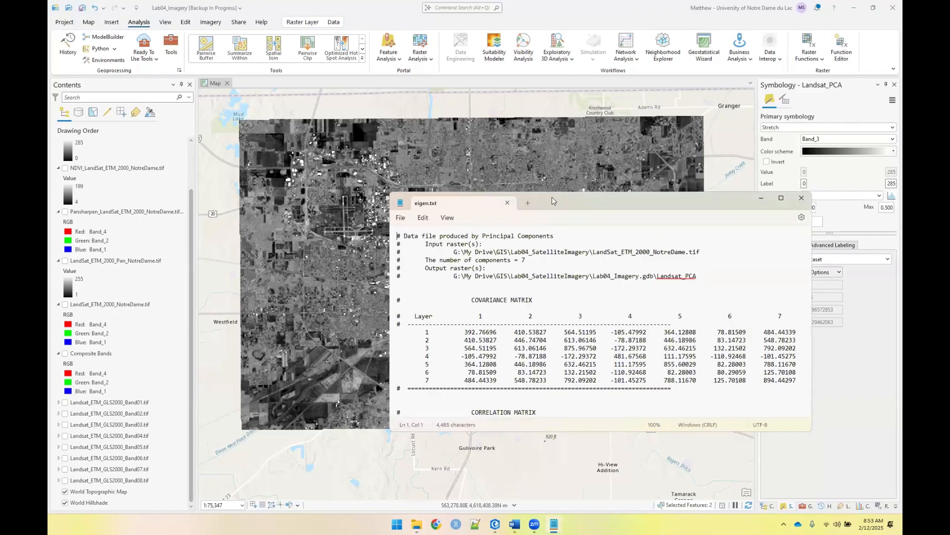
drag(553, 201, 459, 112)
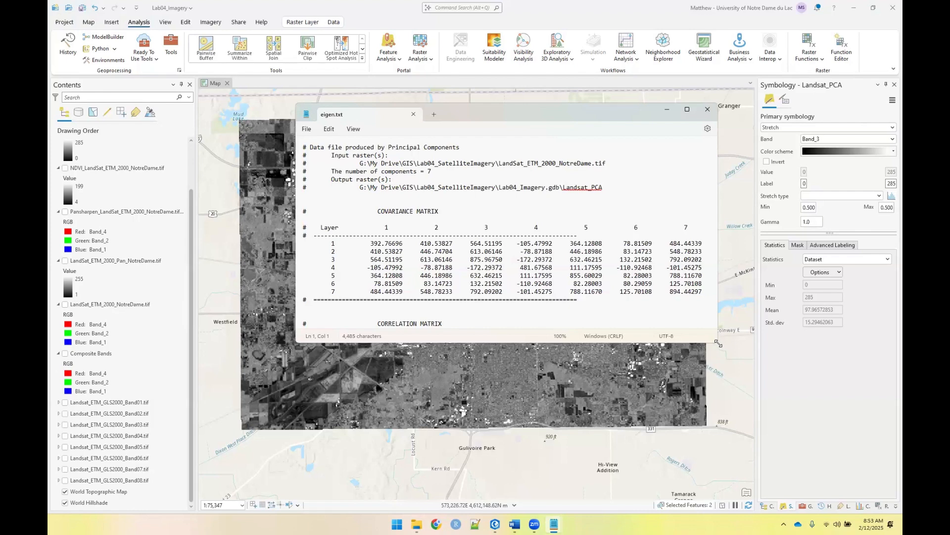
drag(718, 343, 812, 514)
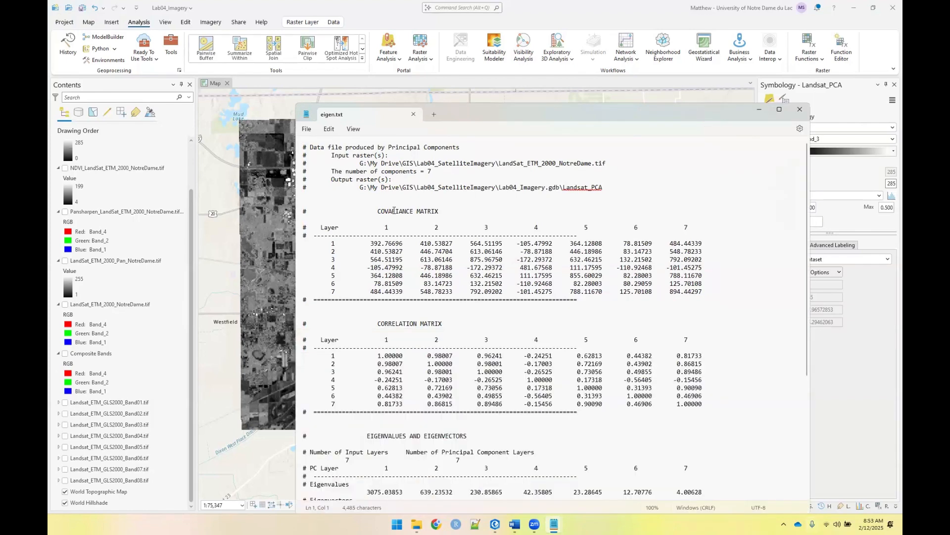
scroll(404, 250, down, 5)
scroll(404, 251, down, 3)
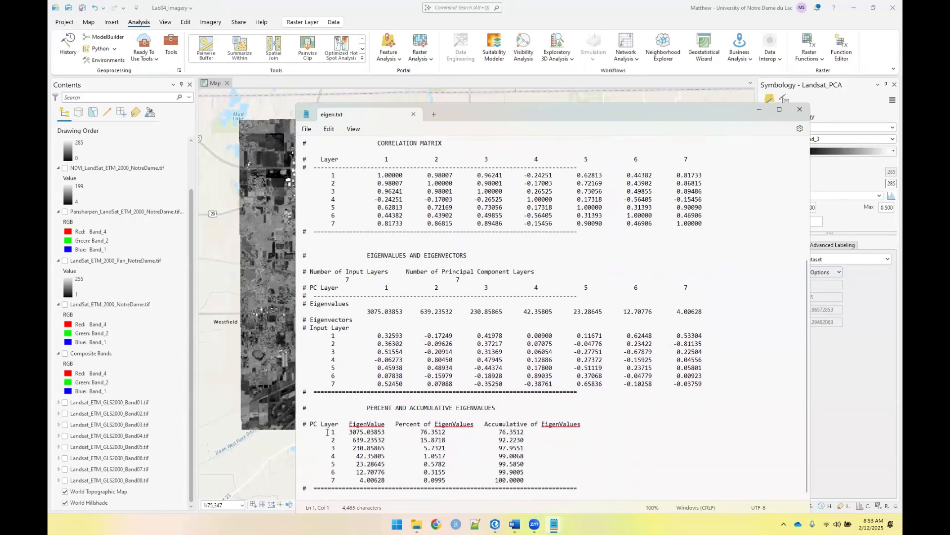
drag(327, 432, 447, 436)
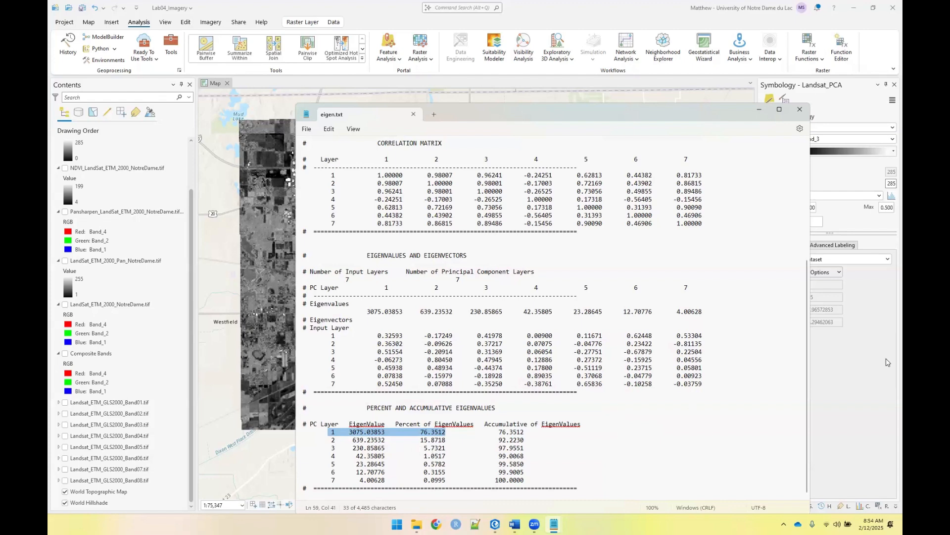
Switch back to ArcGIS Pro and display Band_7 of the Landsat_PCA raster in the stretch symbology
click(854, 161)
click(875, 143)
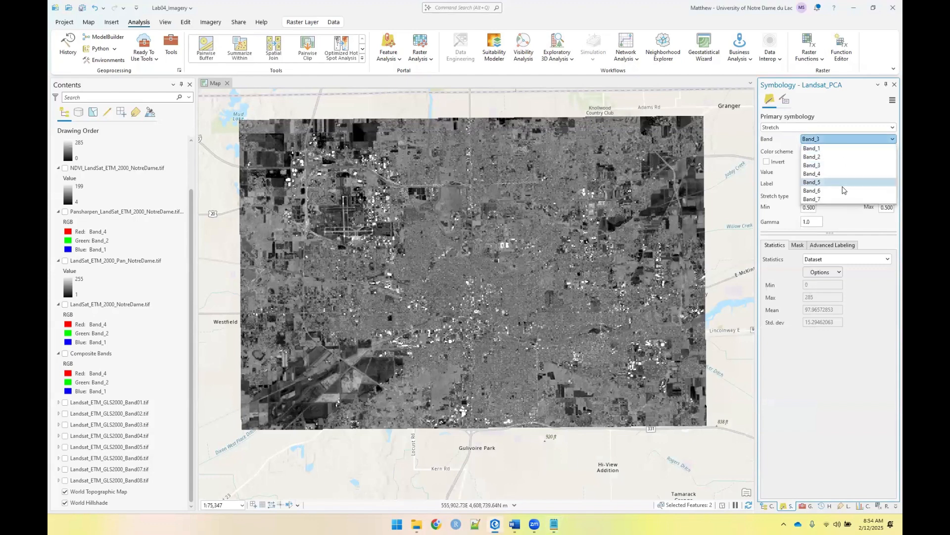
click(836, 201)
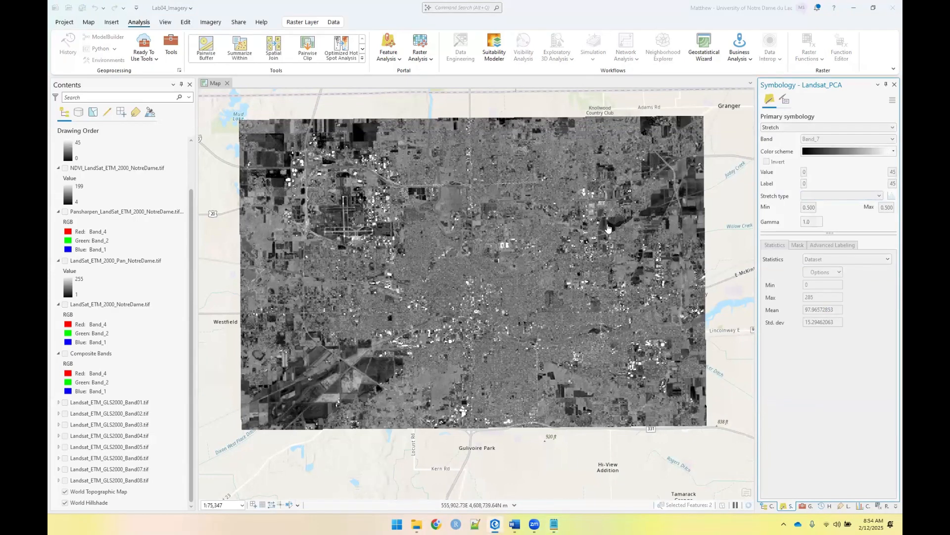